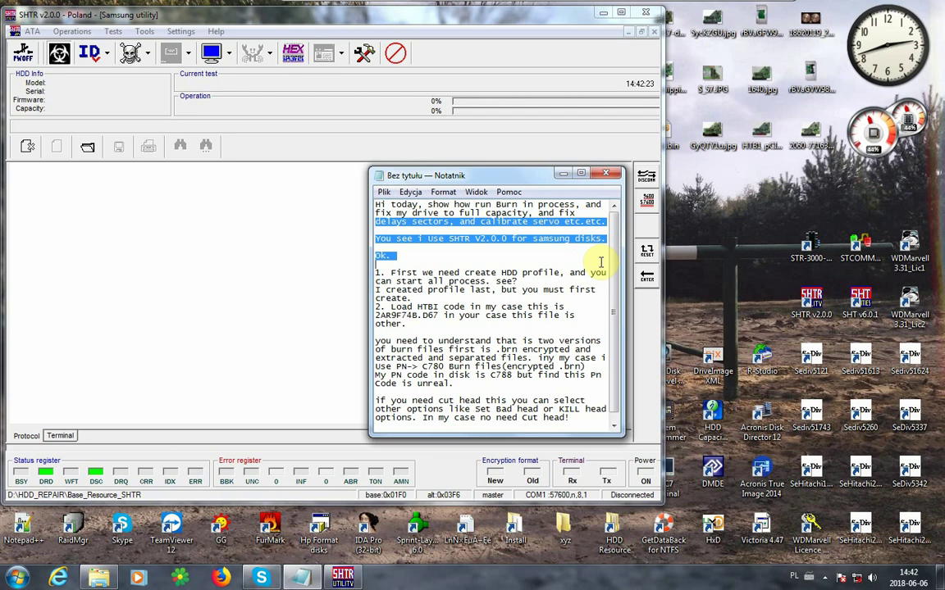
Read the connected Samsung drive's ID to build its profile, loading the modules table and zone allocation table.
left_click(378, 275)
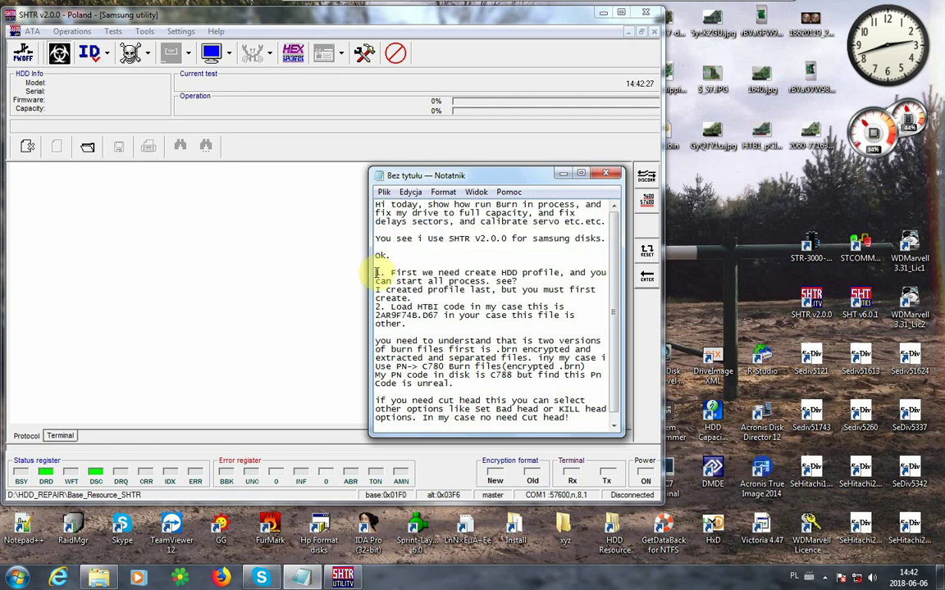
left_click_drag(377, 274, 537, 284)
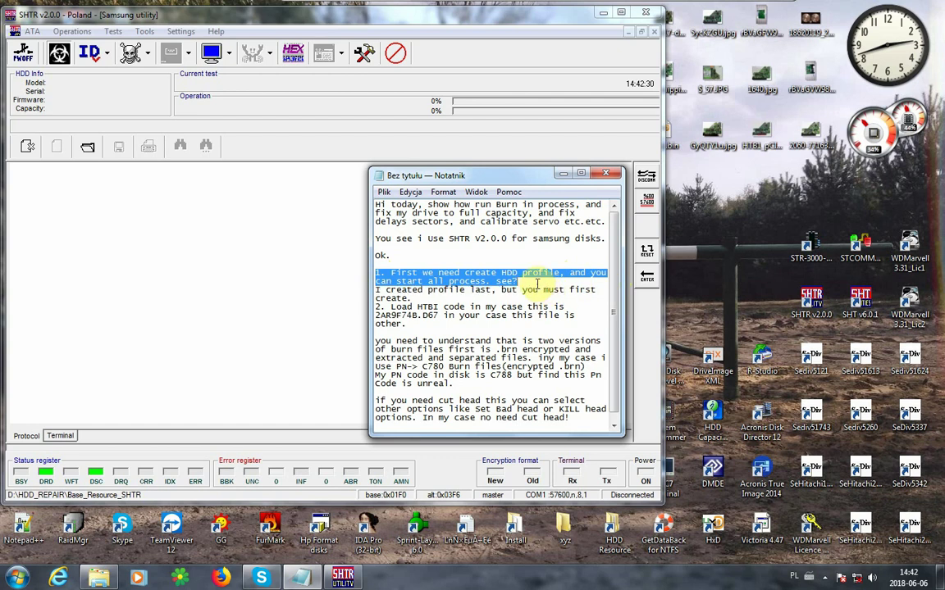
left_click(307, 281)
left_click(86, 54)
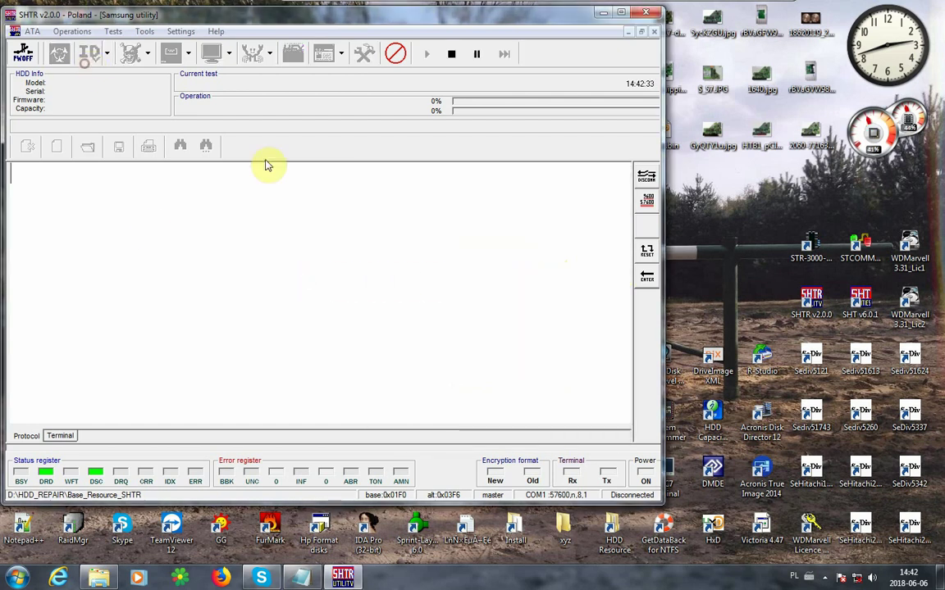
left_click(412, 343)
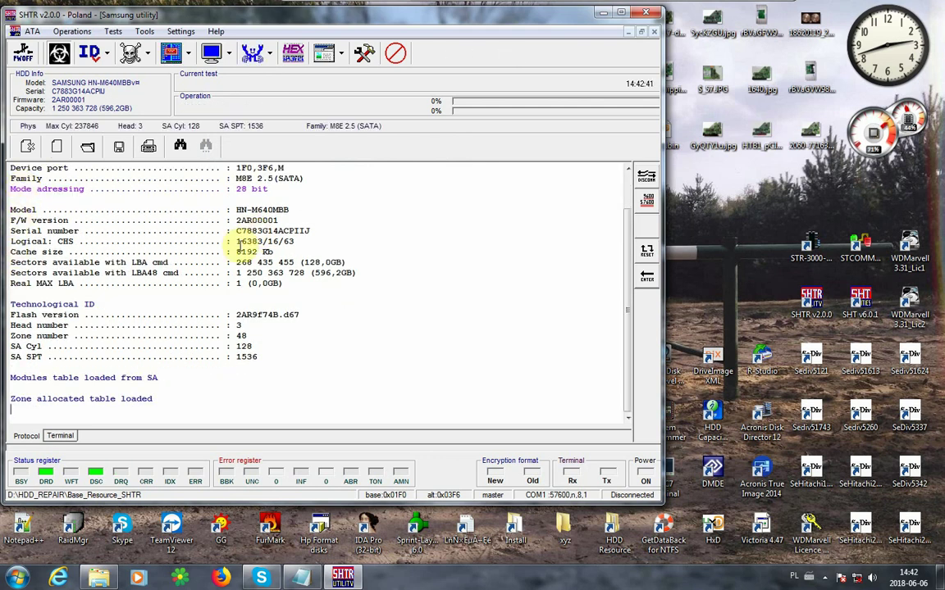
left_click_drag(146, 190, 406, 382)
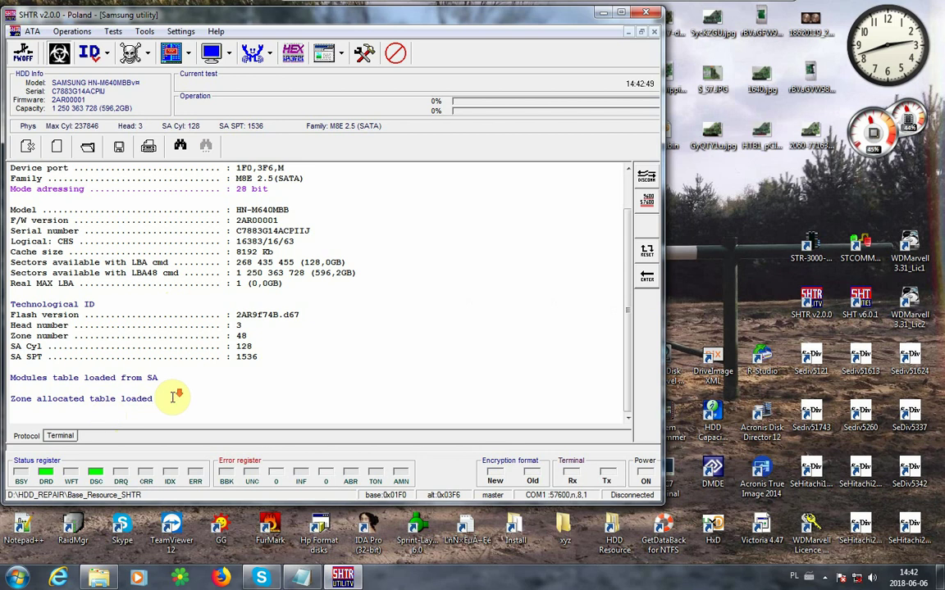
scroll(172, 397, "up", 1)
Read the notes on creating the HDD profile, the HTBI code file and the two versions of burn files.
left_click(303, 574)
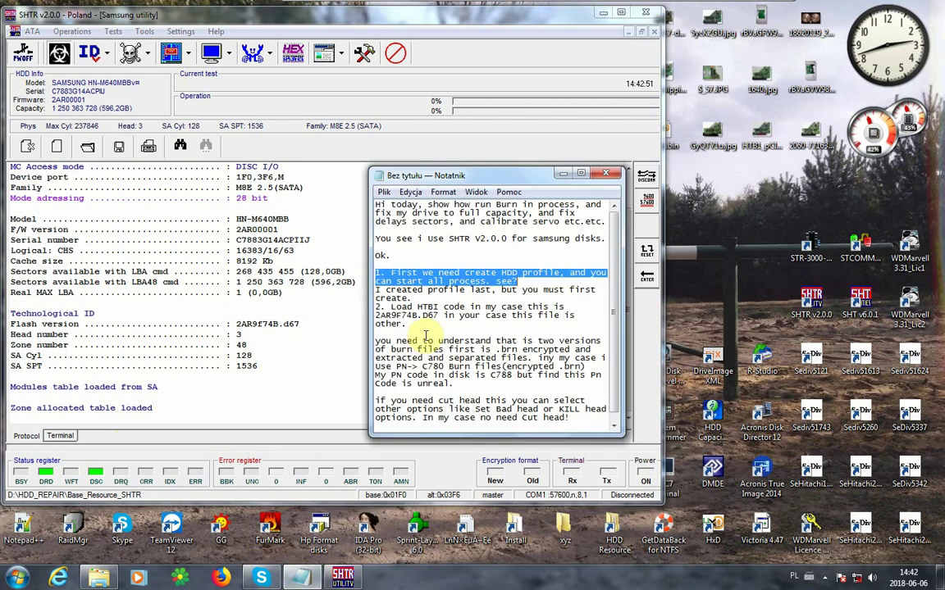
left_click_drag(375, 289, 598, 289)
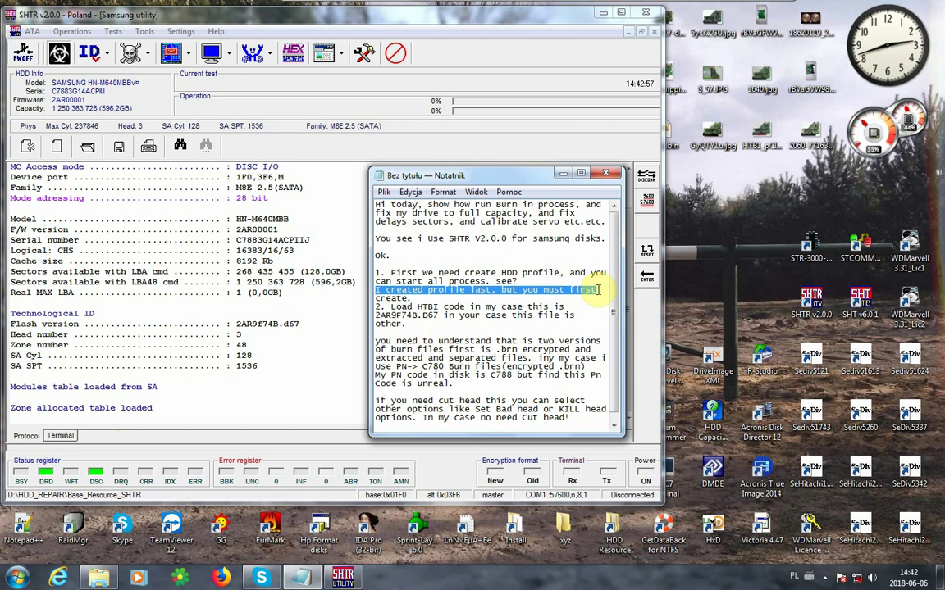
left_click_drag(599, 290, 585, 325)
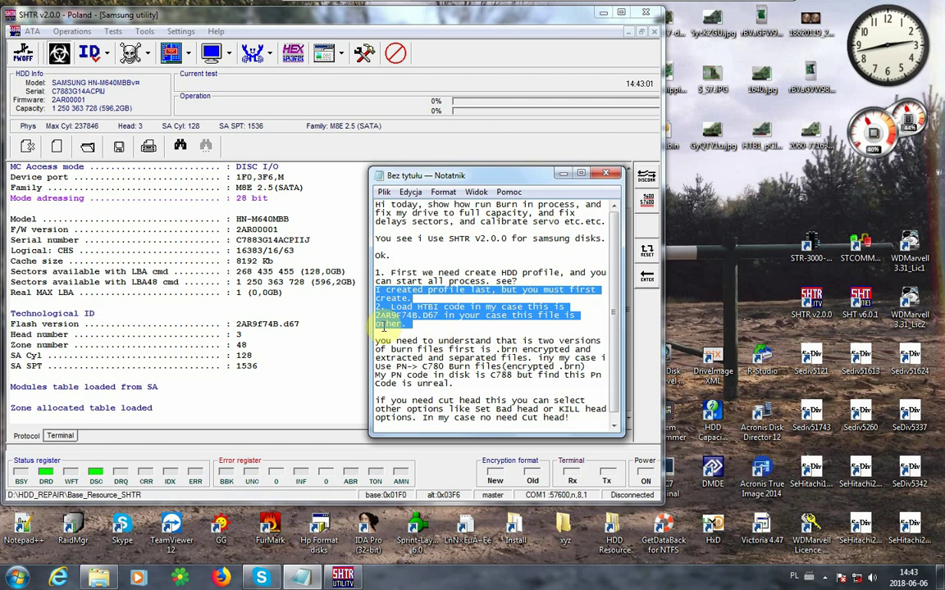
double_click(444, 315)
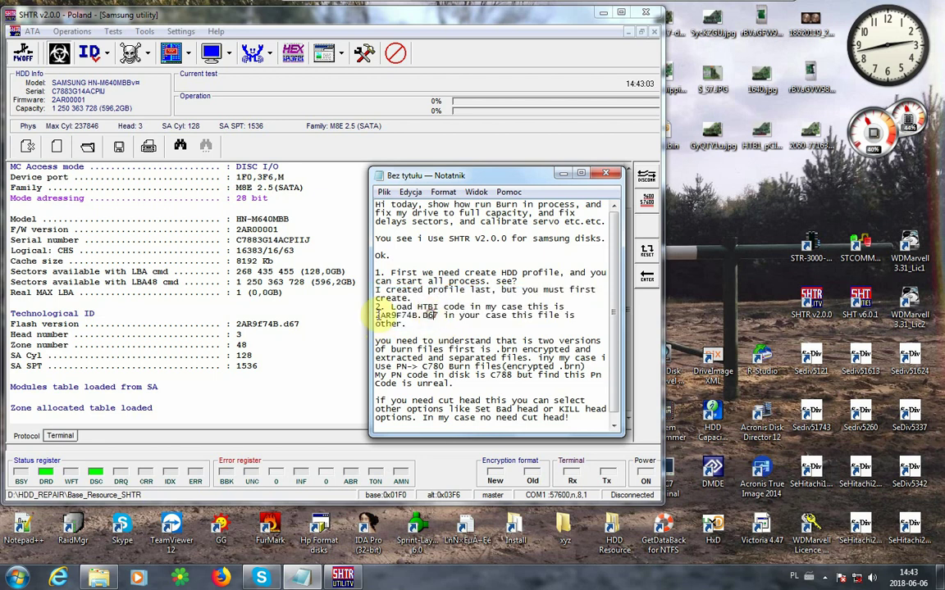
left_click(438, 322)
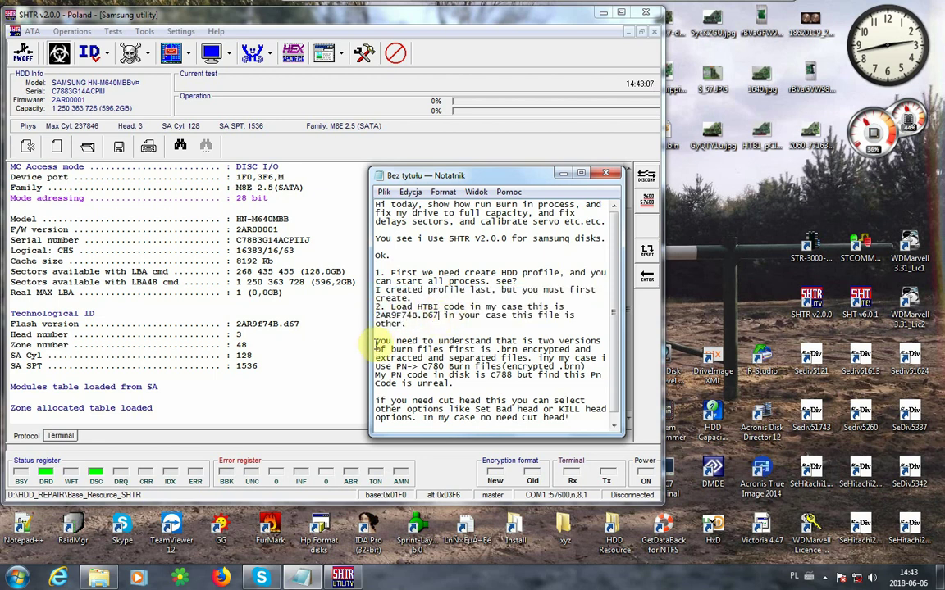
double_click(379, 342)
left_click_drag(414, 342, 601, 350)
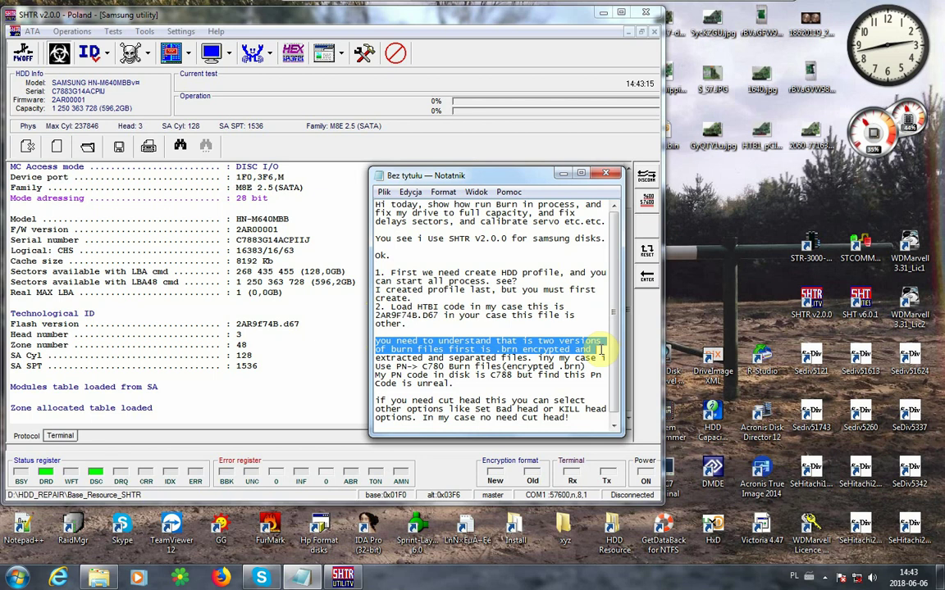
left_click_drag(601, 351, 597, 390)
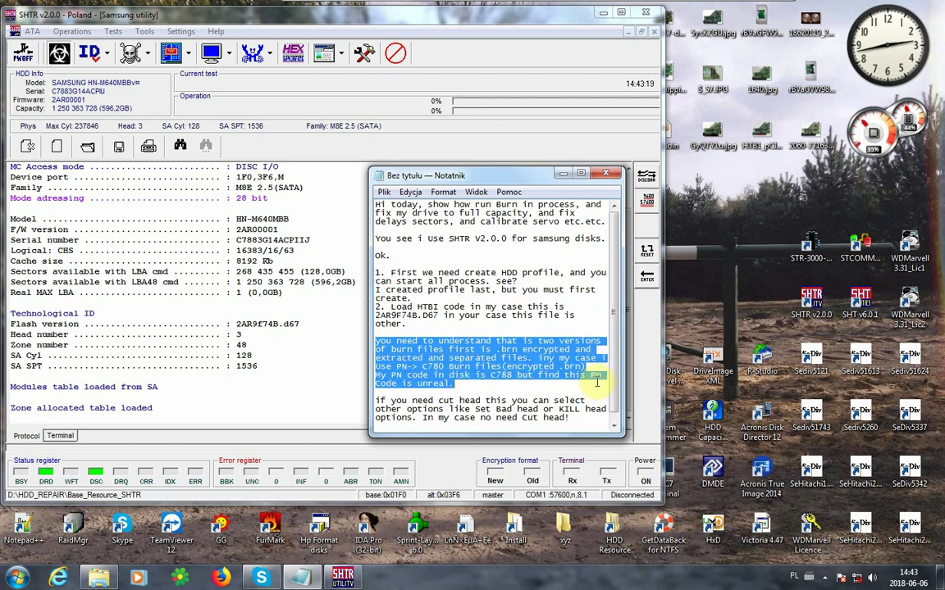
left_click(435, 346)
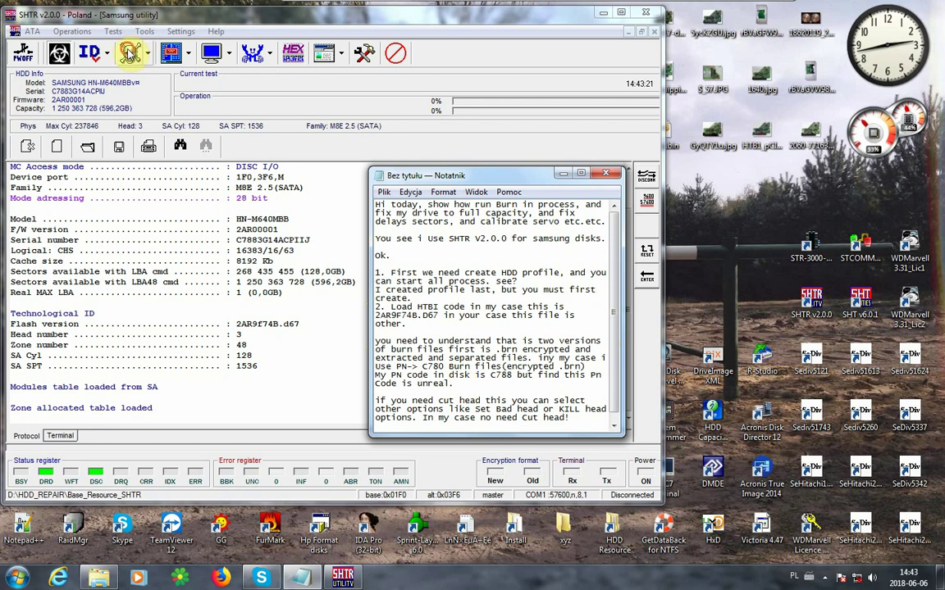
Load the burn resource C780_M8E.bnr from the Base_Resource_SHTR folder for downloading to the drive.
left_click(128, 52)
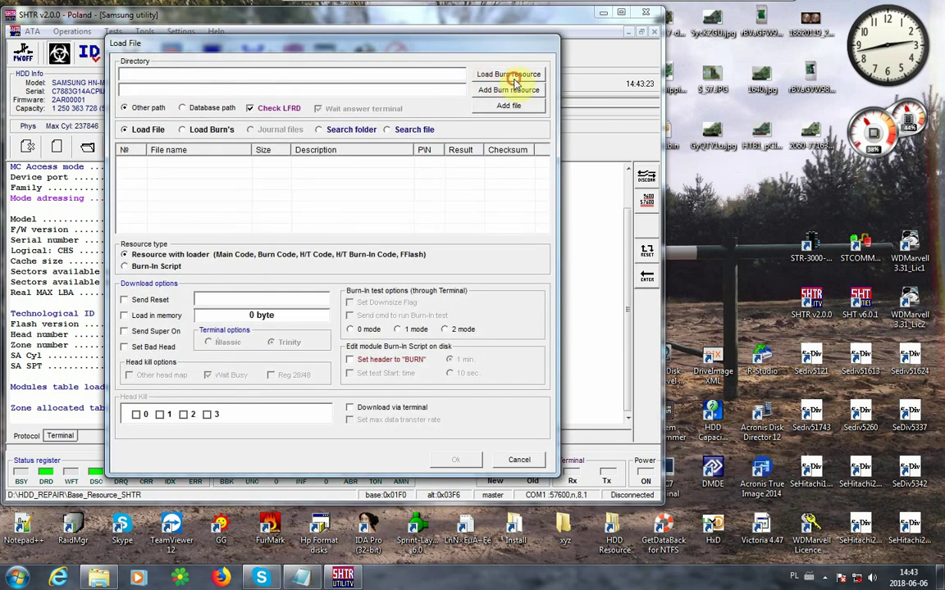
left_click(512, 75)
double_click(280, 151)
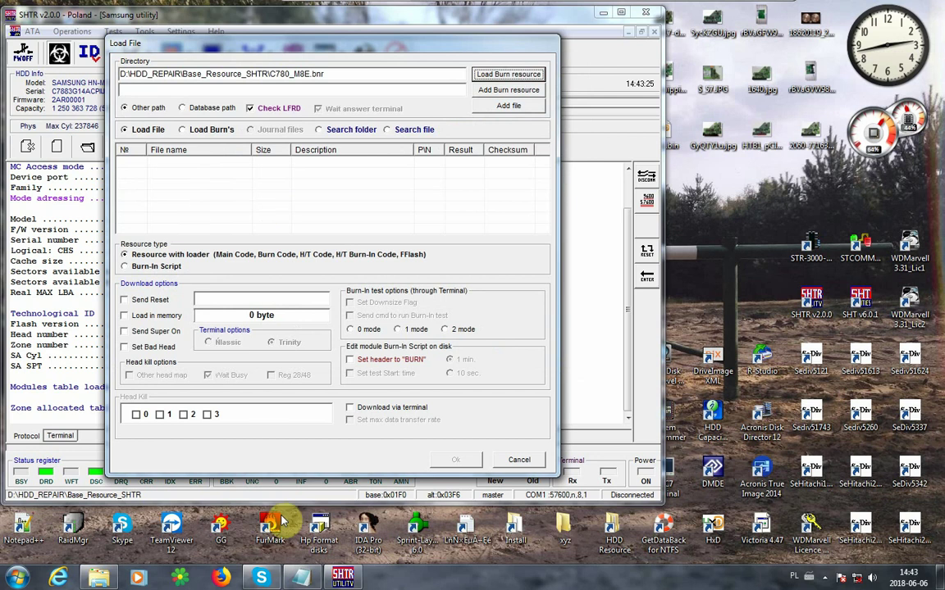
Read the note on cutting heads with the Set Bad Head or Kill Head options.
left_click(315, 583)
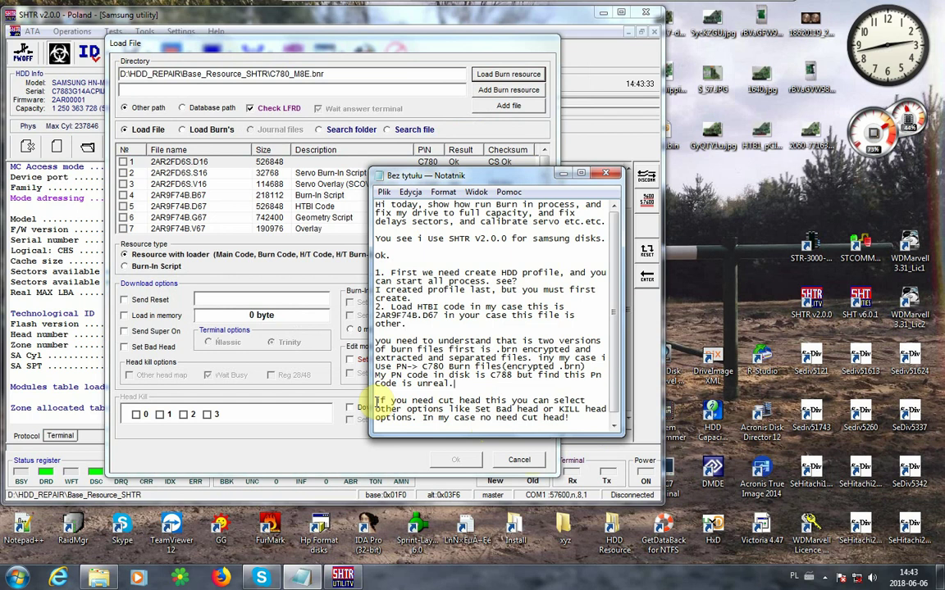
left_click_drag(377, 400, 586, 420)
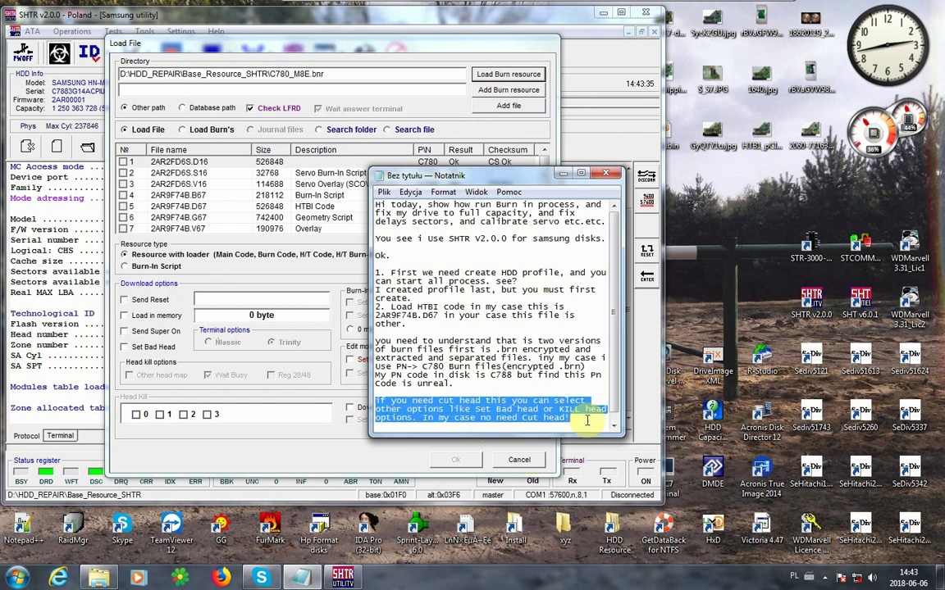
left_click(574, 417)
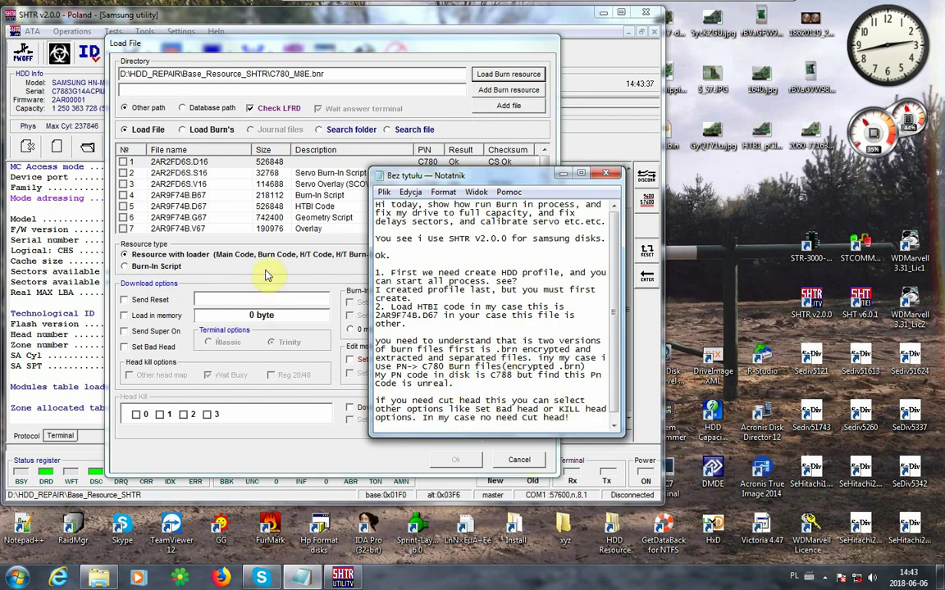
Select the HTBI code file 2AR9F74B.D67 from the burn resource, leaving Set Bad Head off.
left_click(239, 243)
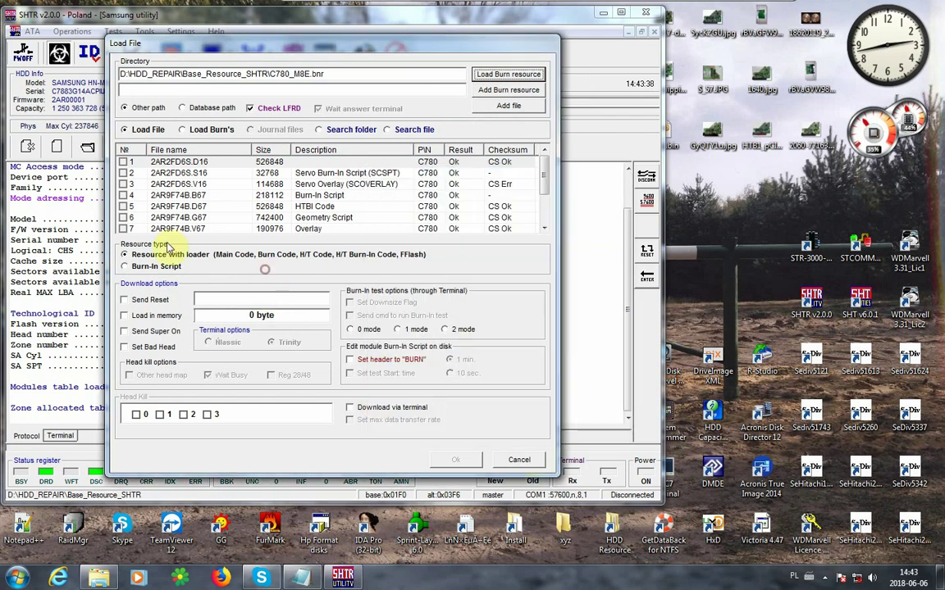
left_click(123, 207)
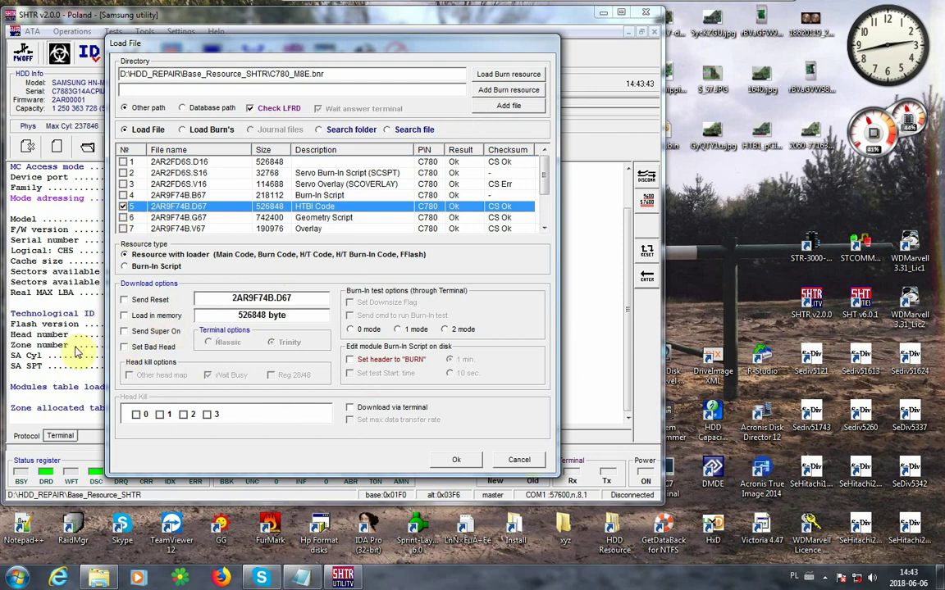
left_click(124, 346)
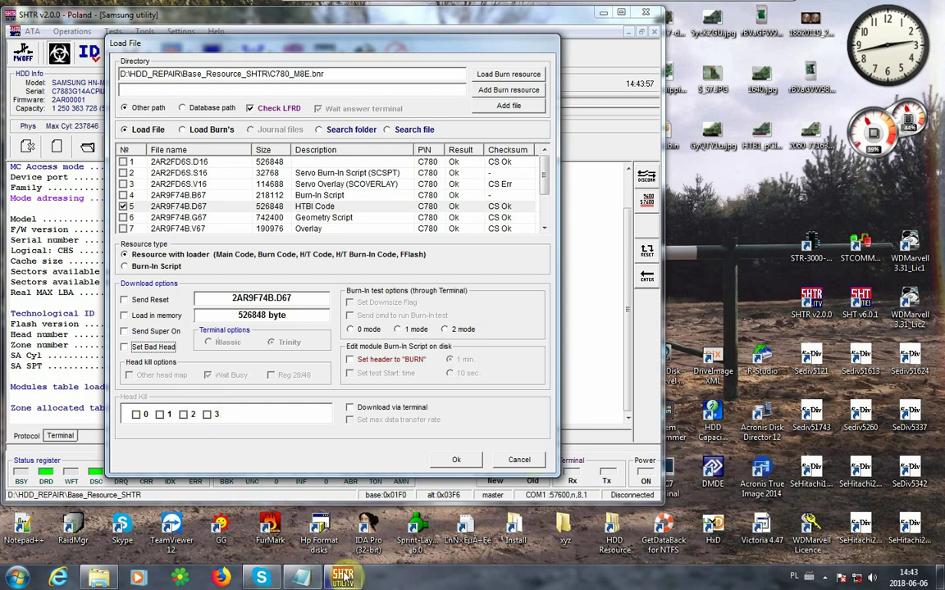
Add the line "ok so lets do it!" and a new item "3." at the end of the notes.
mouse_move(345, 580)
left_click(302, 578)
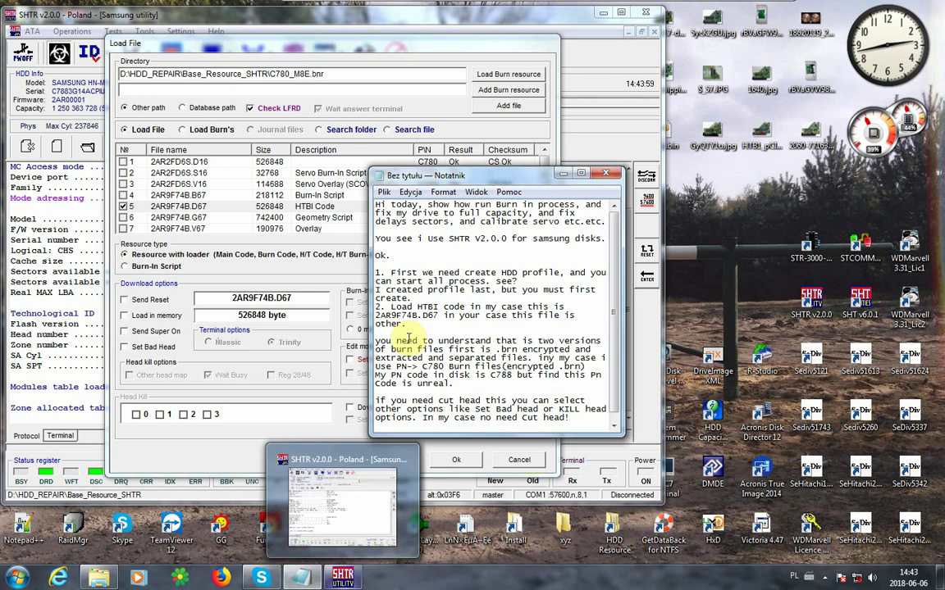
key("Return")
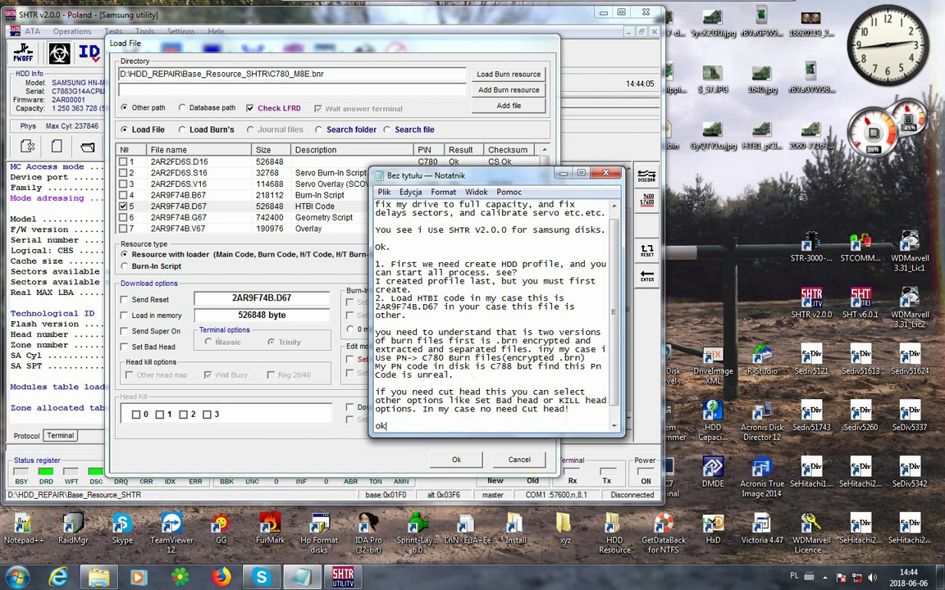
type("ok so lets do it!")
key("Return")
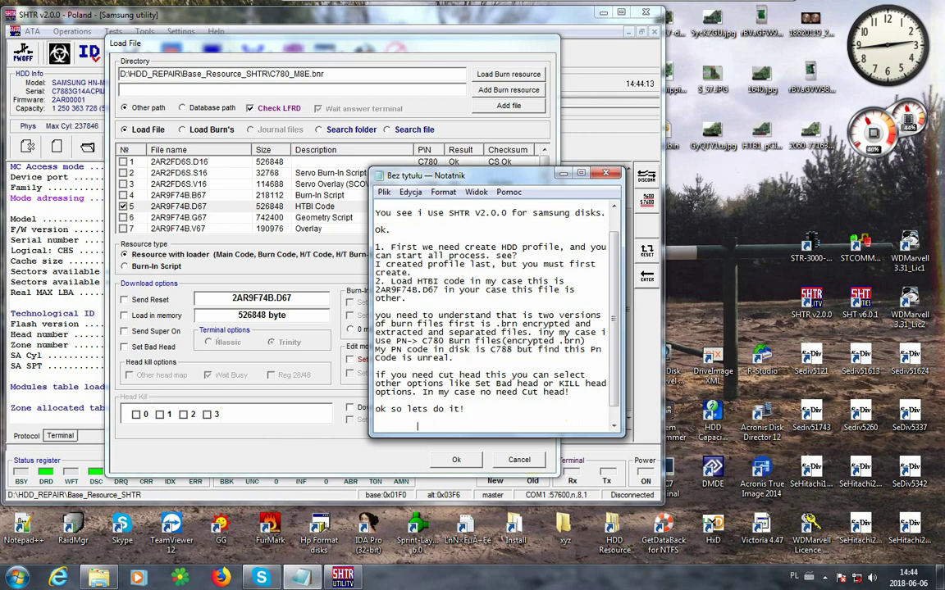
type("3.")
key("Return")
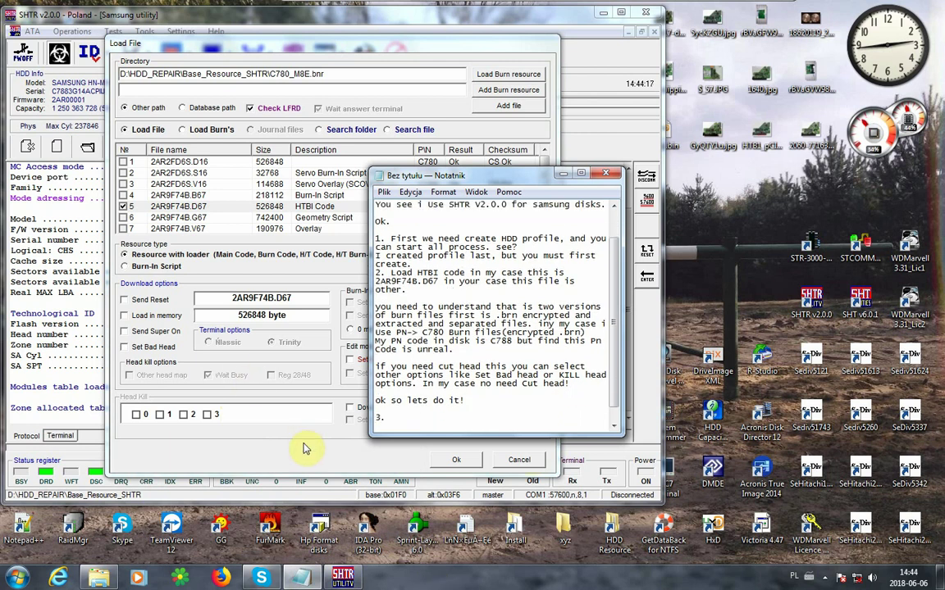
Download the selected HTBI code to the drive and dismiss the completion message.
left_click(279, 403)
left_click(456, 459)
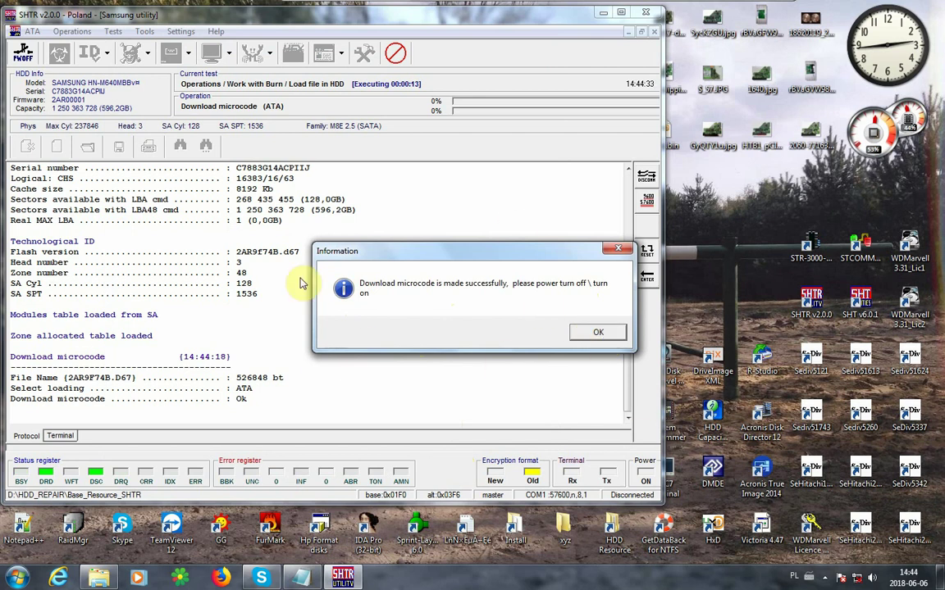
left_click(592, 333)
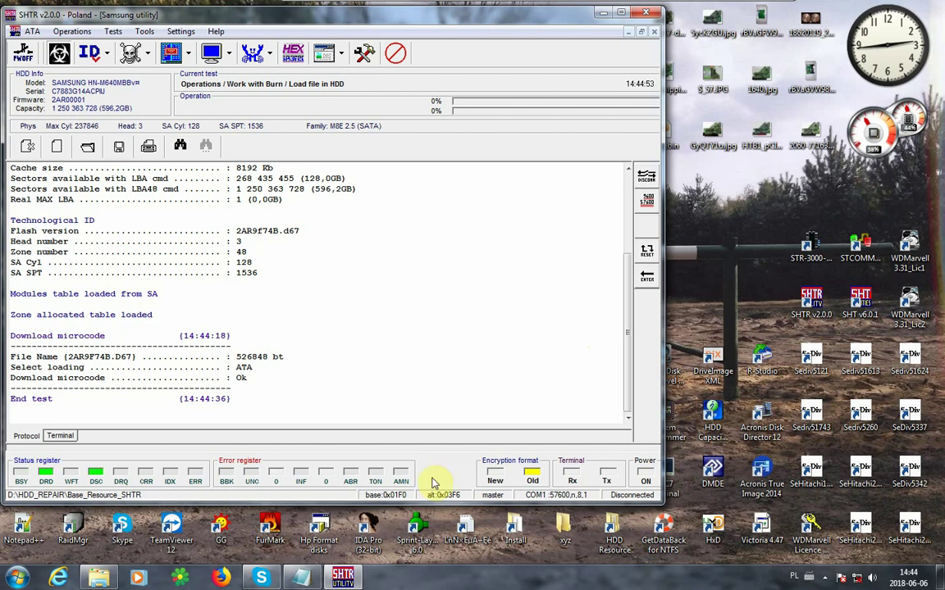
Complete item 3 of the notes with "HTBI loaded, next we need format SA.".
left_click(315, 578)
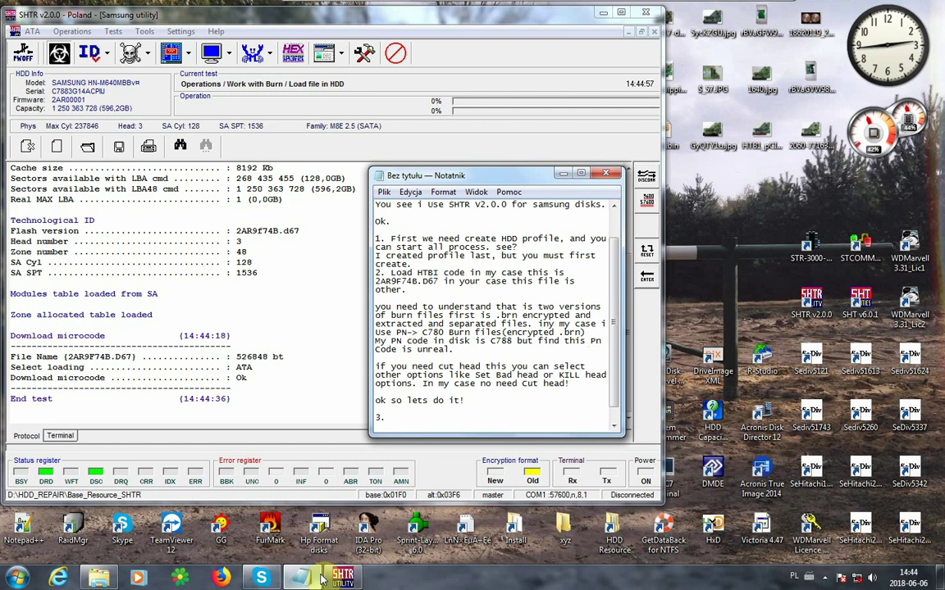
type("HTBI lo")
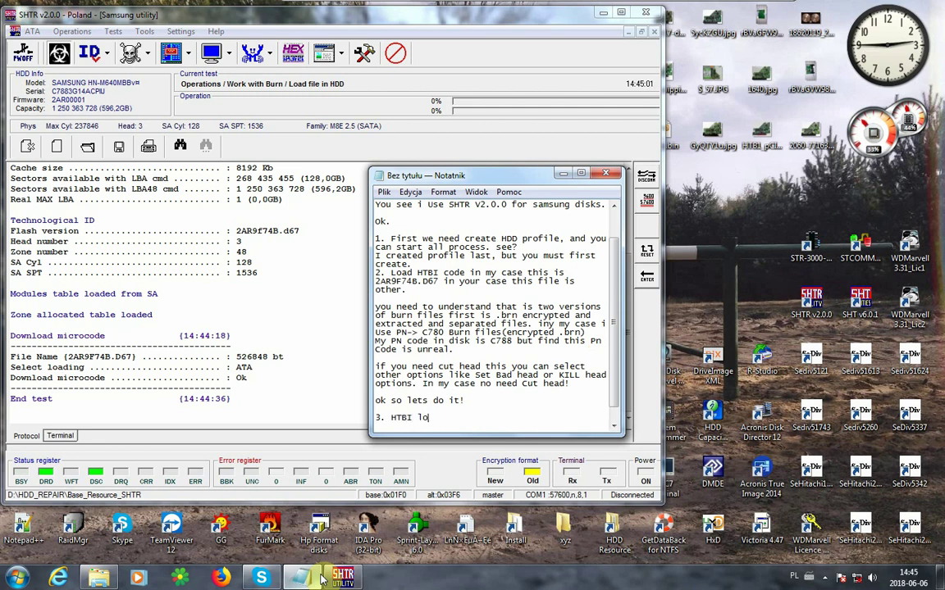
type("aded, next we need format SA.")
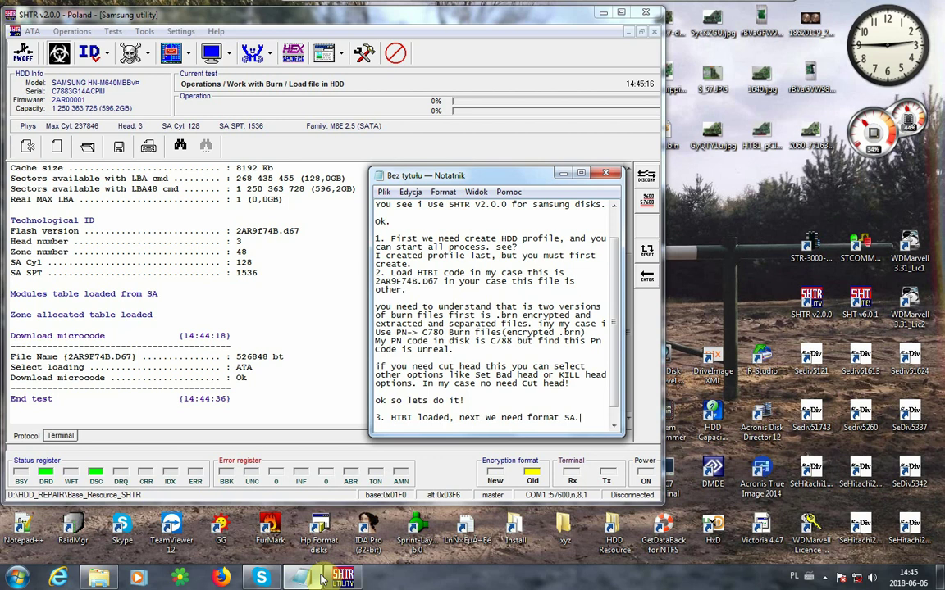
key("Return")
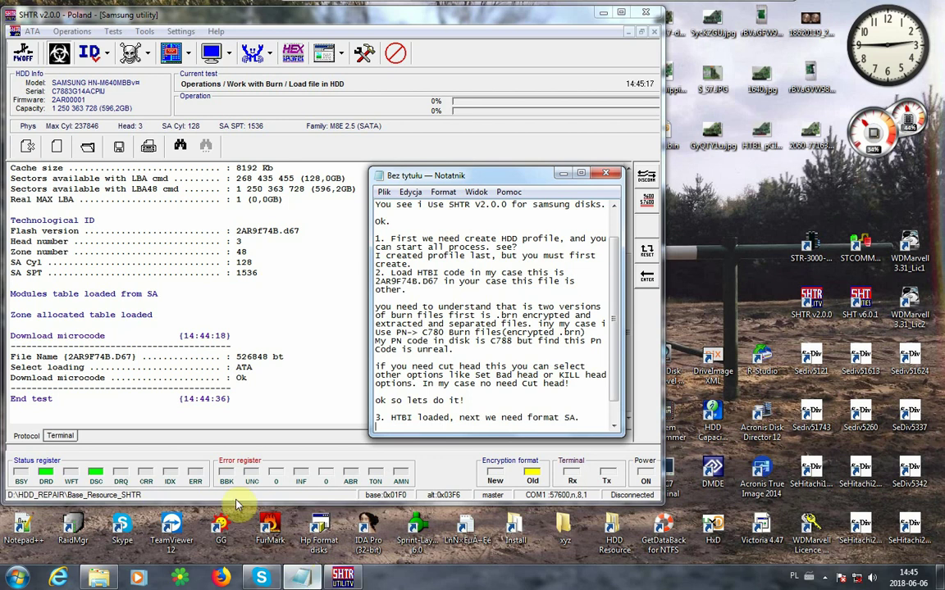
Clear the drive's service area on heads 0 and 1 in Block mode, cylinders 0 to 127, with write code 0000.
left_click(200, 312)
left_click(72, 32)
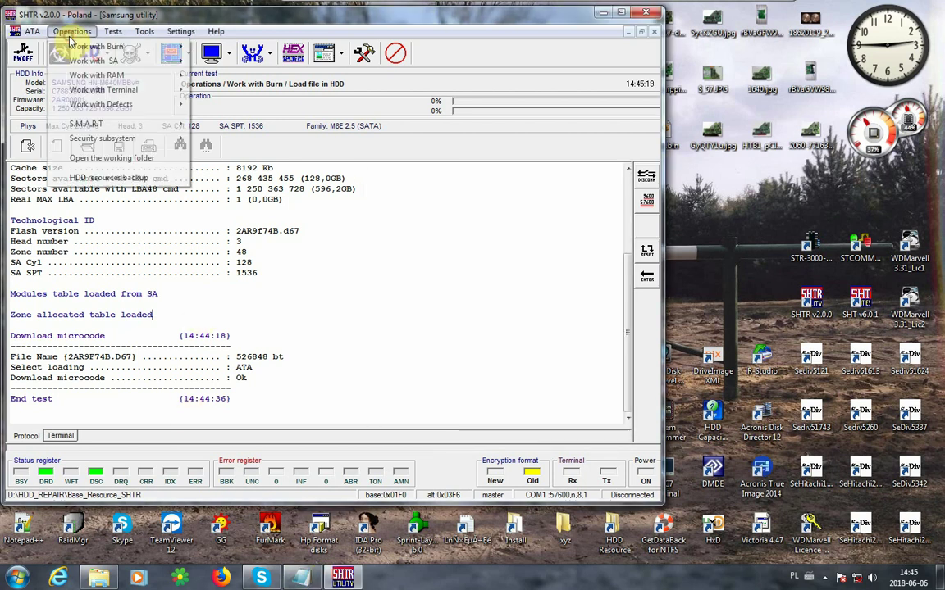
mouse_move(123, 62)
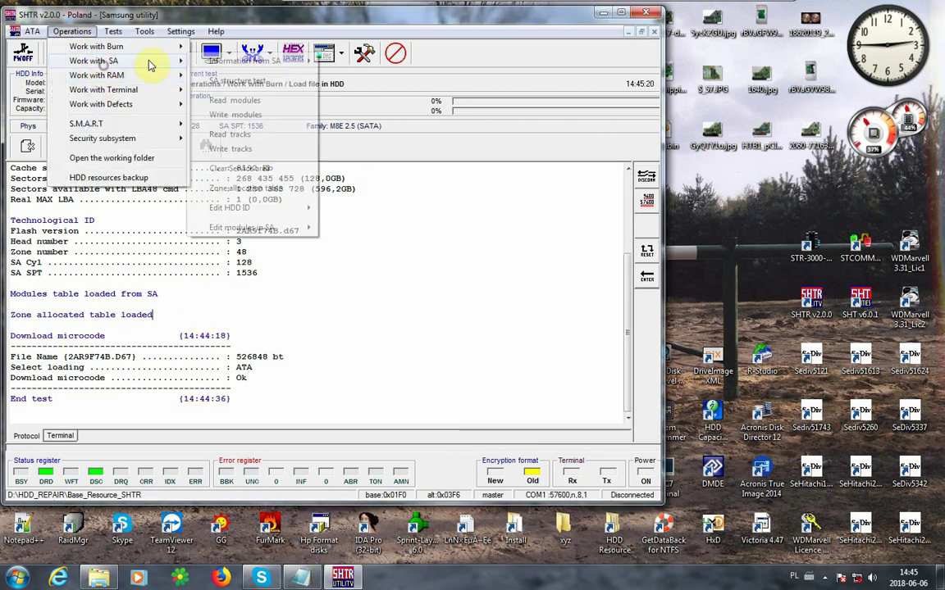
left_click(246, 169)
left_click(136, 184)
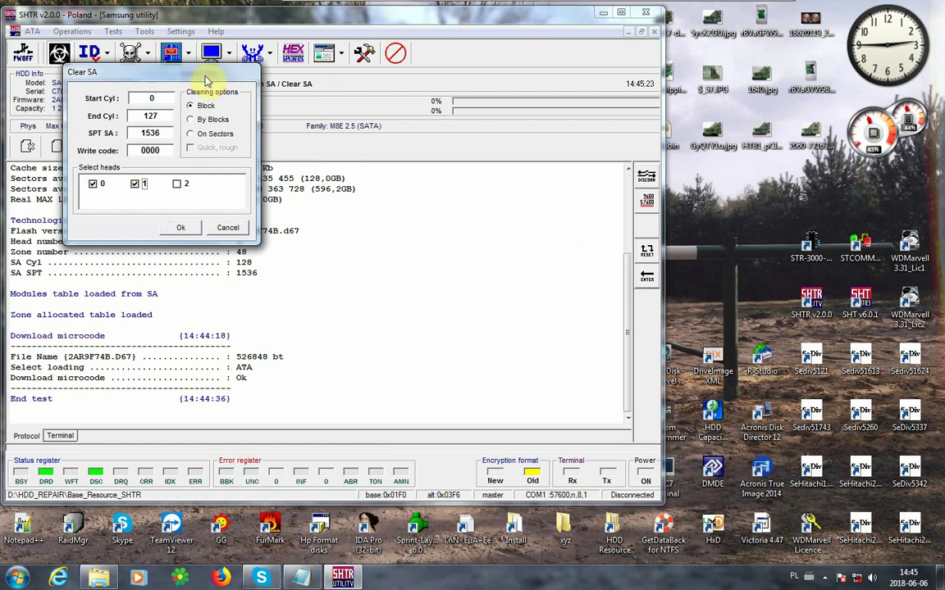
left_click(185, 232)
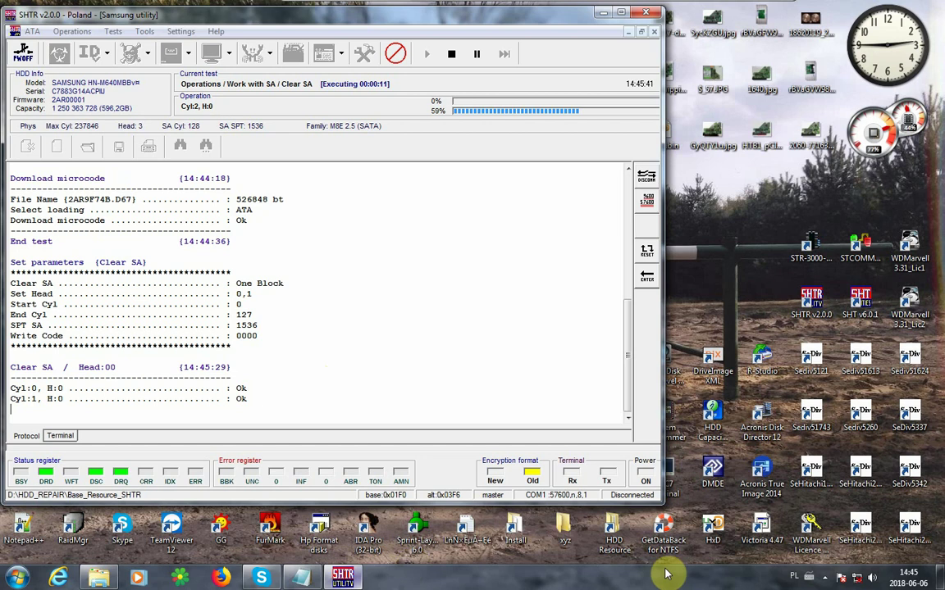
Add the line "int this step i pause because this is not spectacular :)" below item 3 of the notes.
left_click(316, 584)
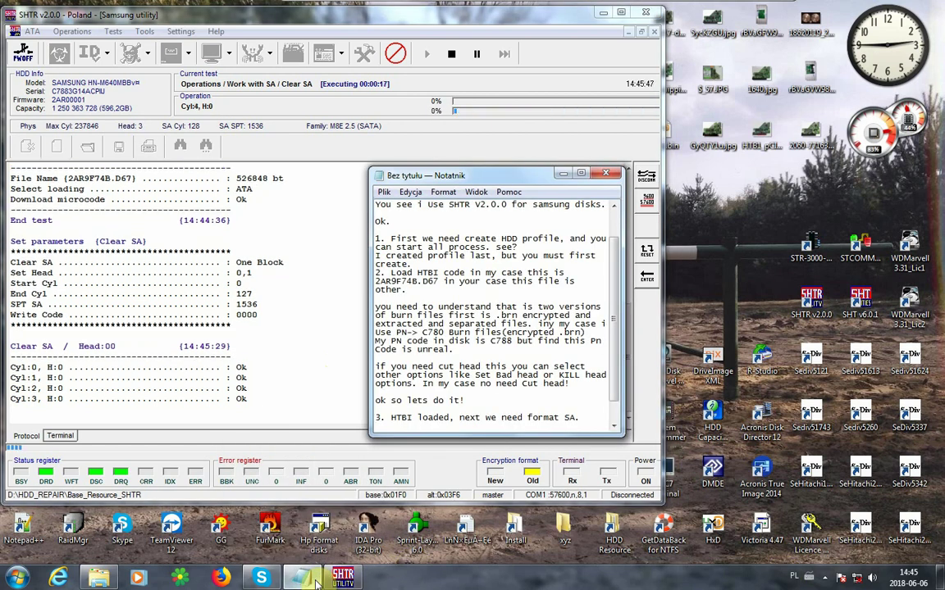
type("int this ste")
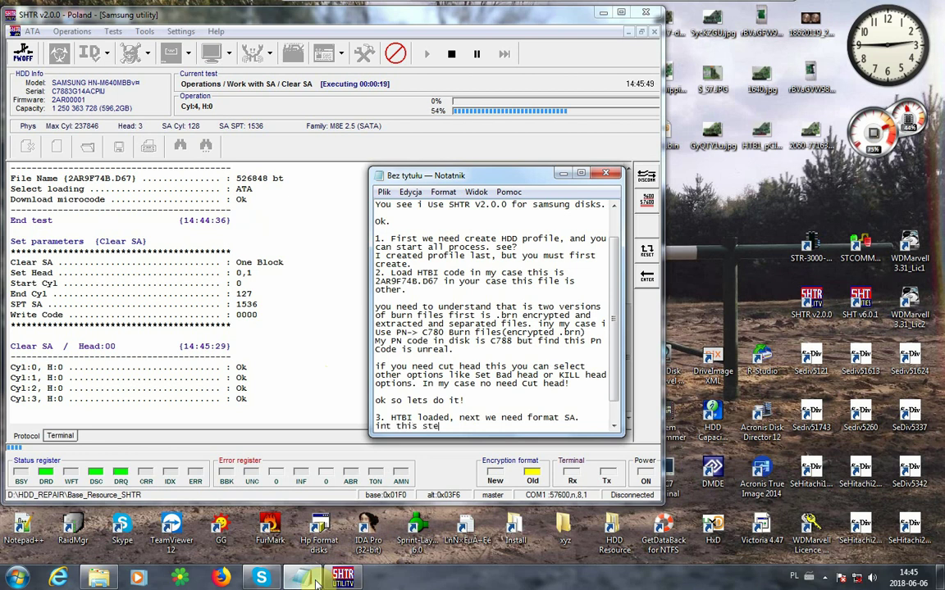
type("p i pause ")
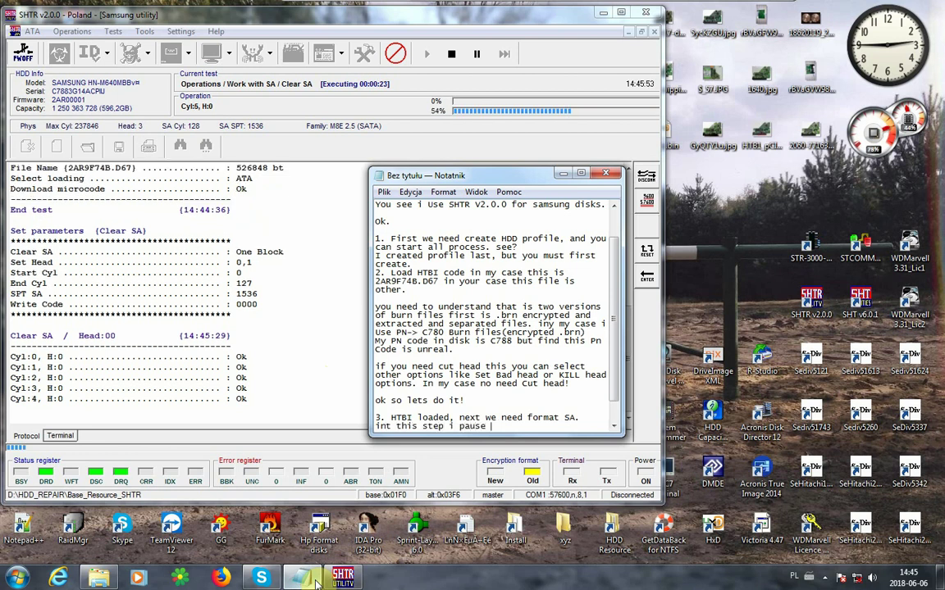
type("becaist")
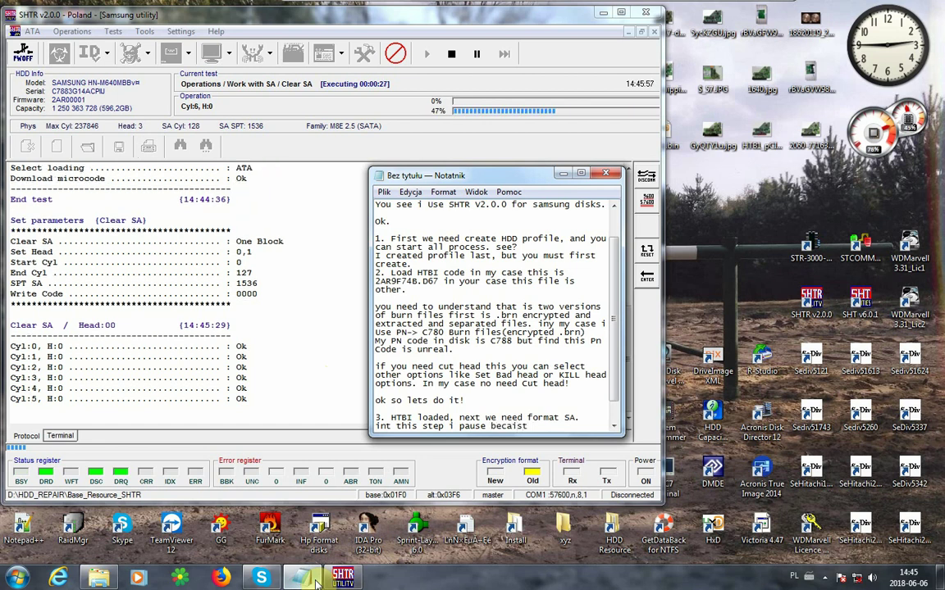
key("BackSpace")
key("BackSpace")
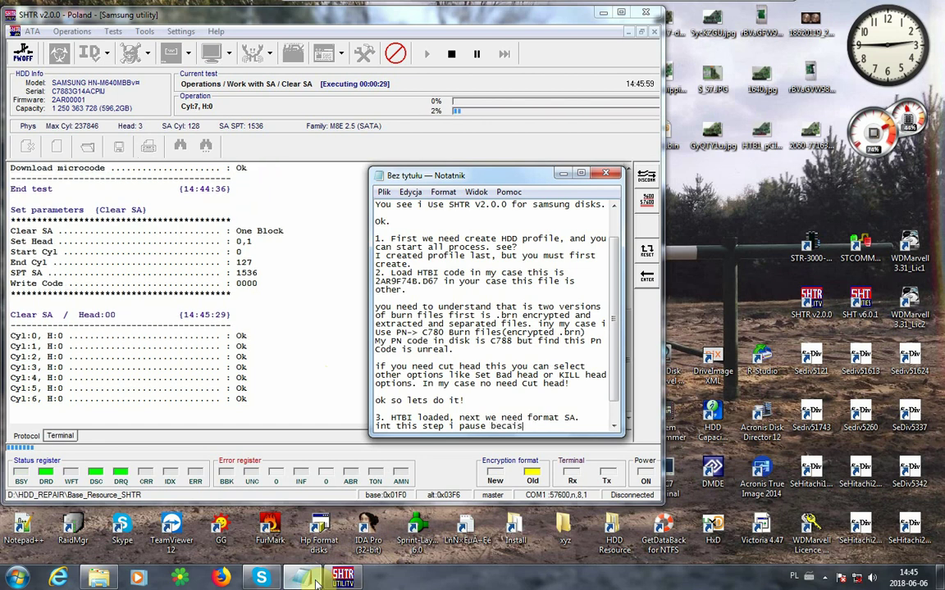
key("BackSpace")
key("BackSpace")
type("use")
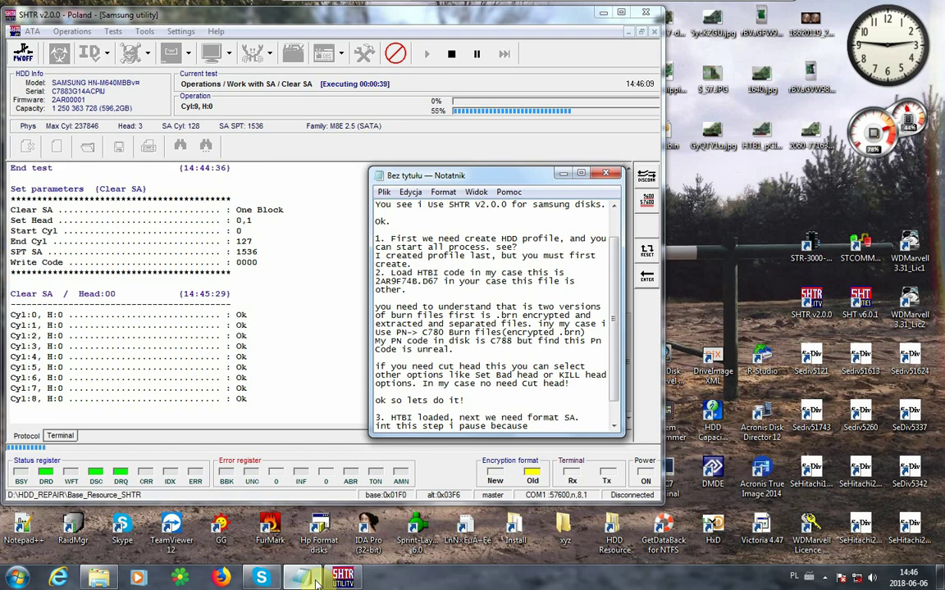
type("this i")
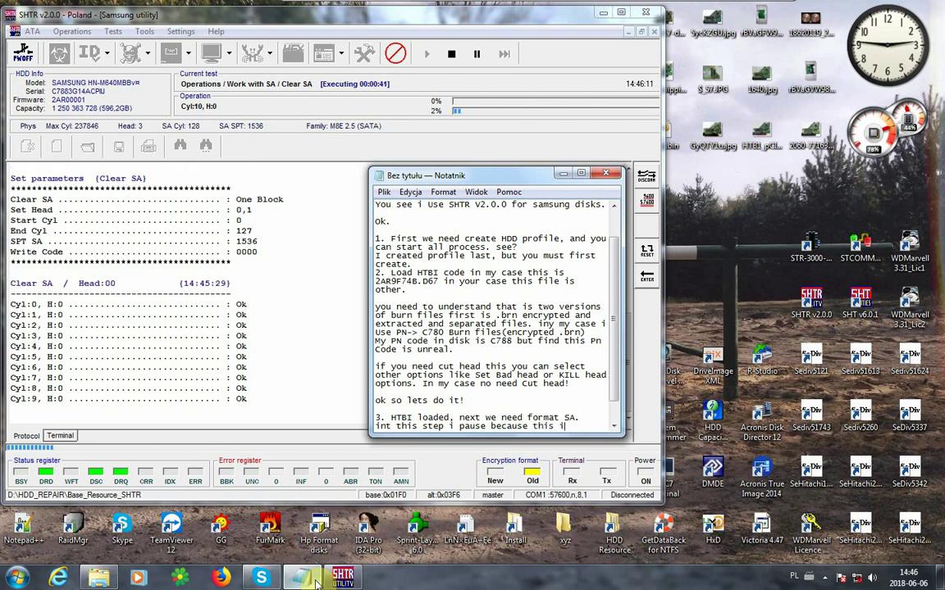
type("s")
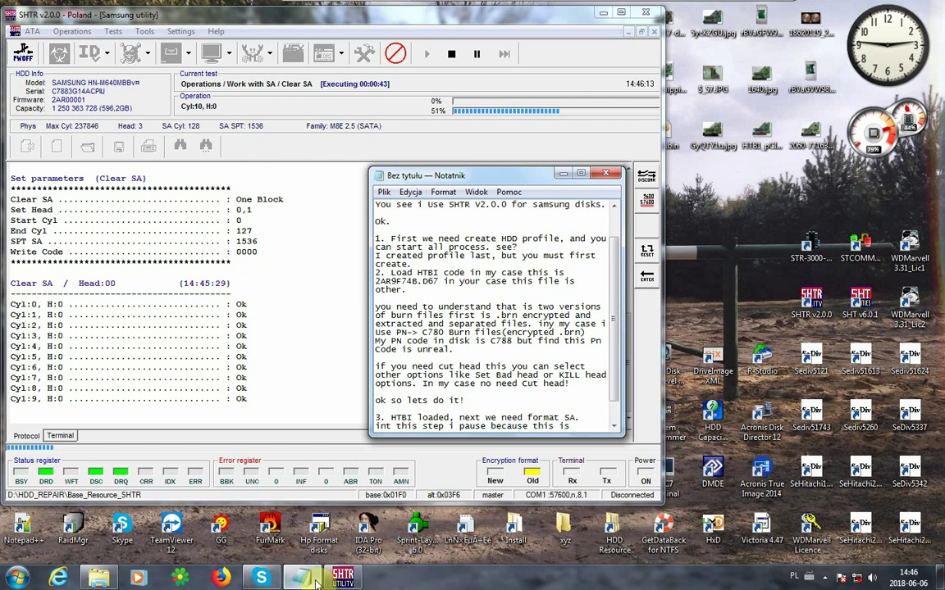
type(" not spect")
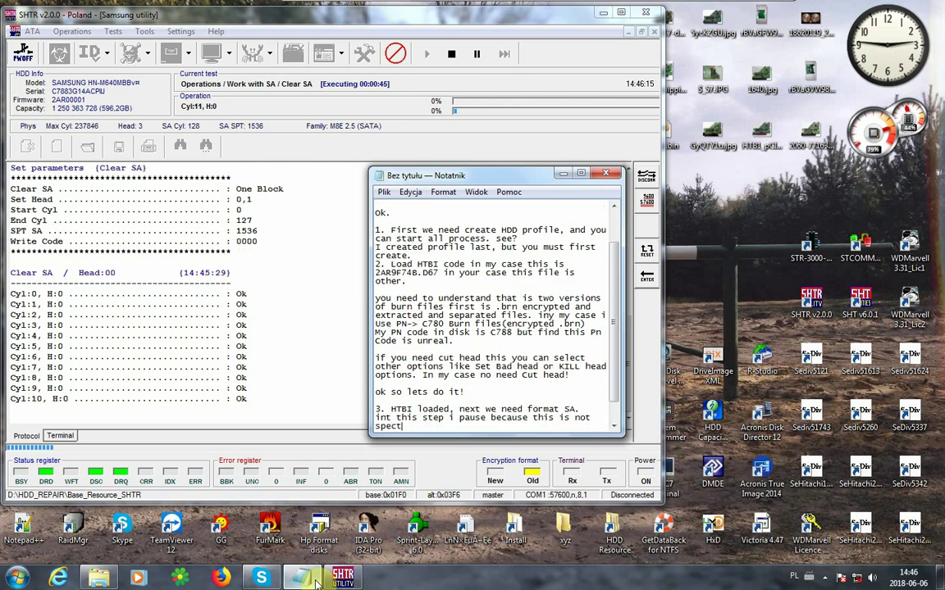
type("acular")
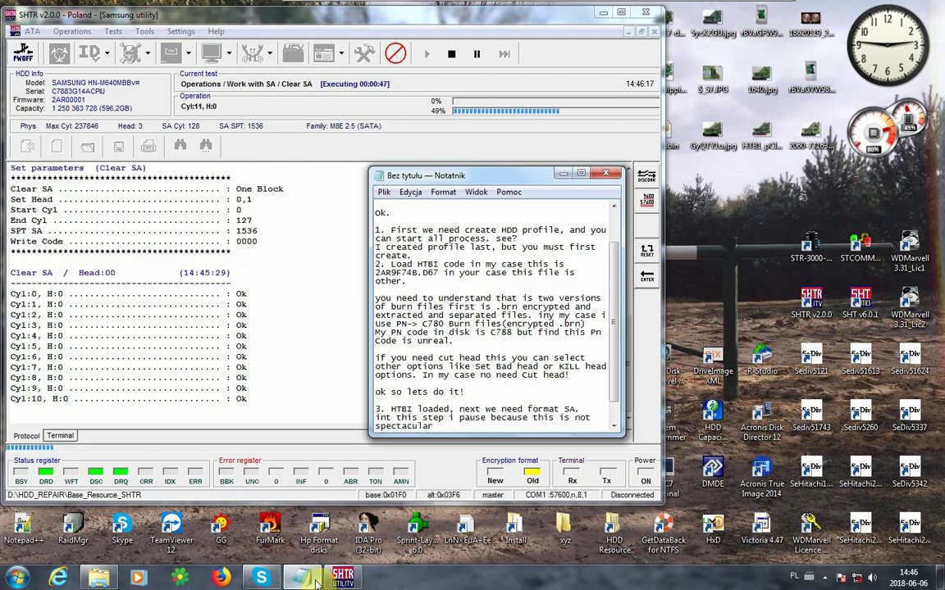
type(" :)")
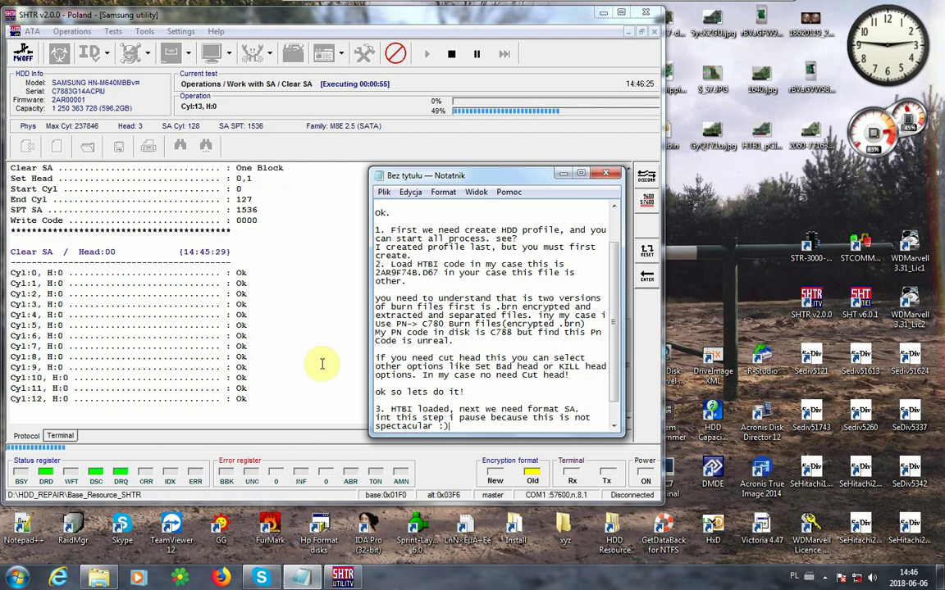
left_click(839, 580)
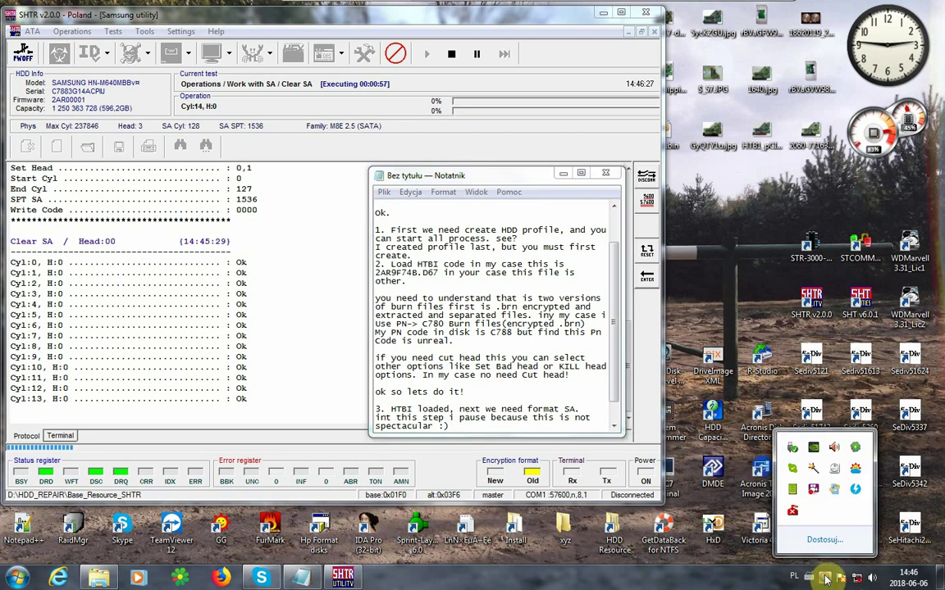
right_click(814, 493)
left_click(833, 349)
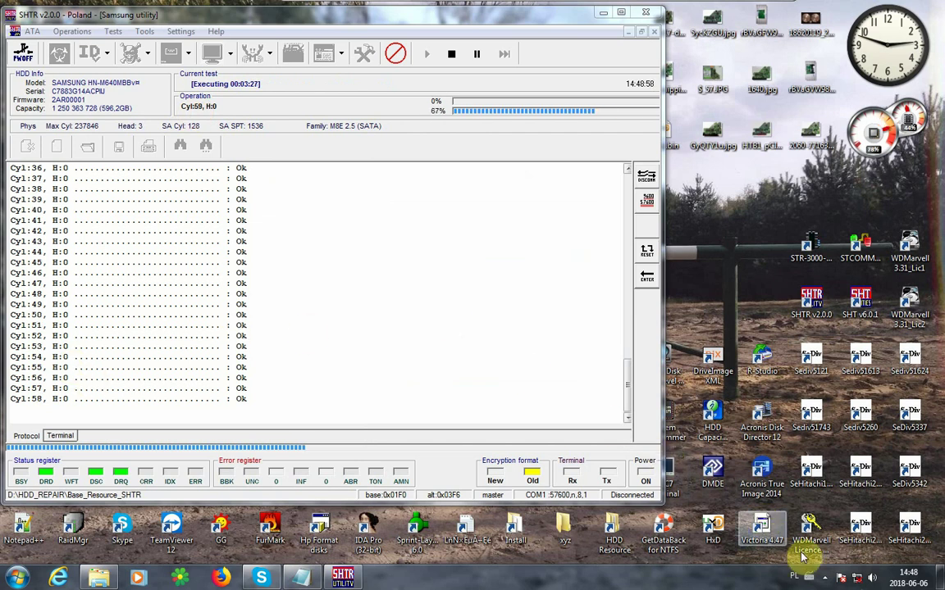
left_click(824, 578)
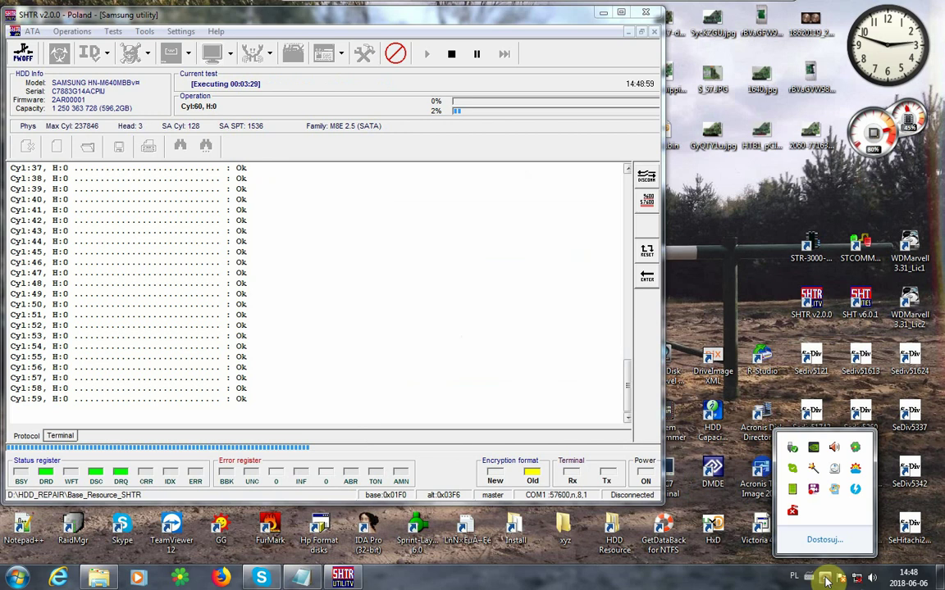
right_click(815, 494)
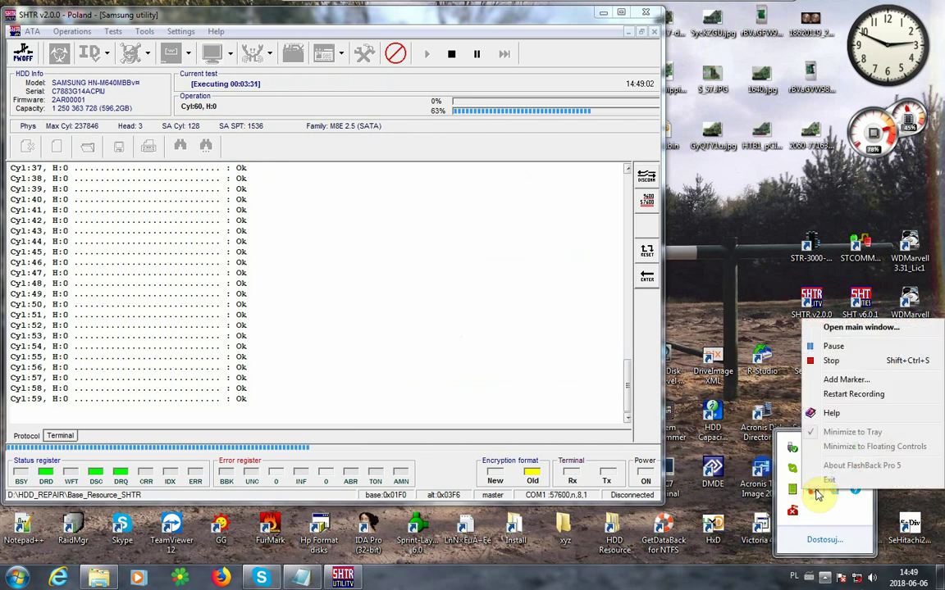
left_click(804, 346)
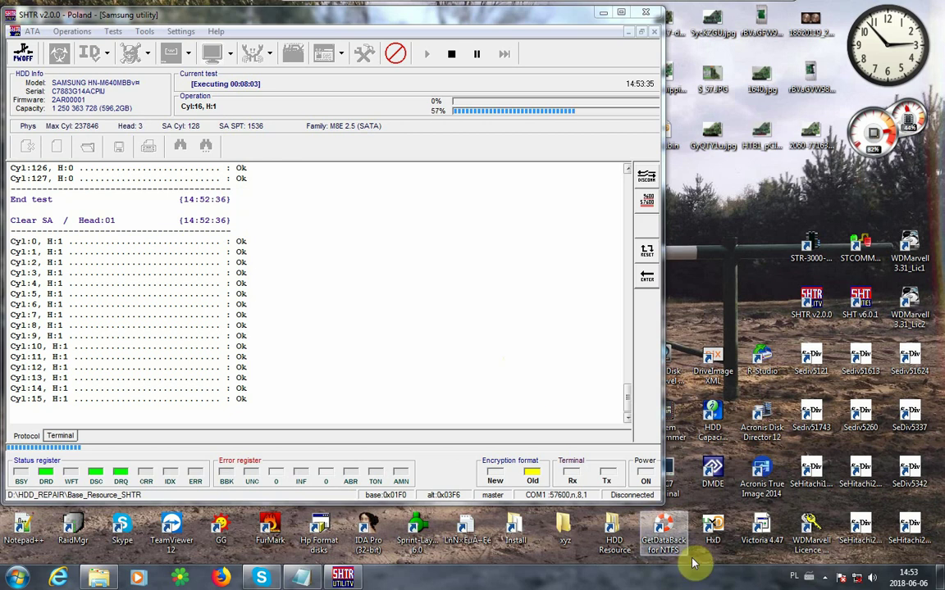
left_click(827, 577)
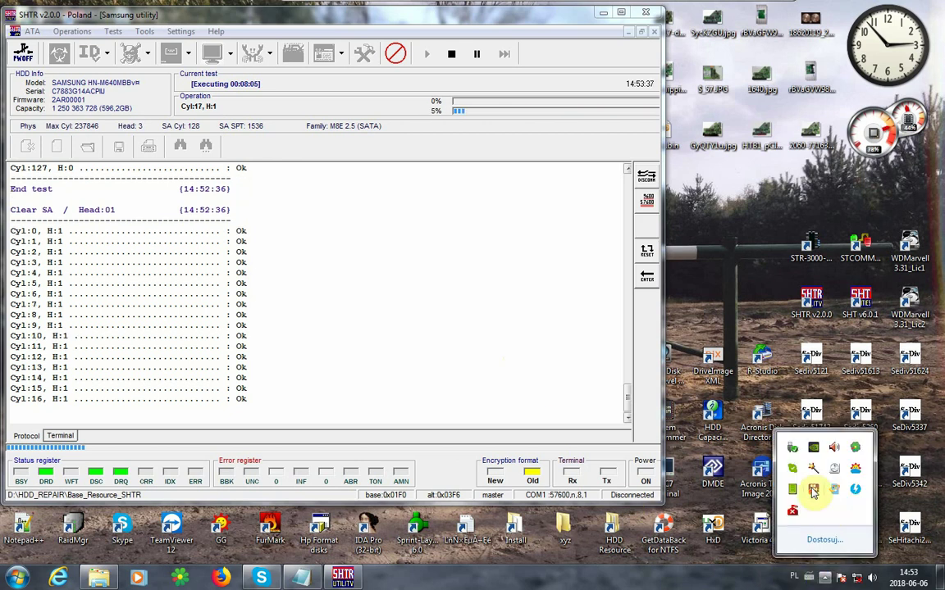
right_click(812, 490)
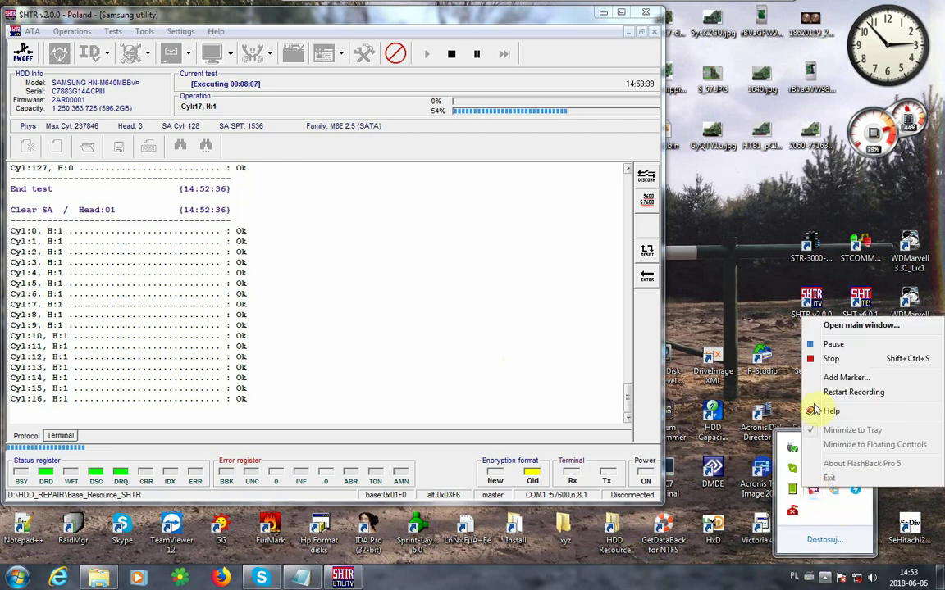
left_click(824, 310)
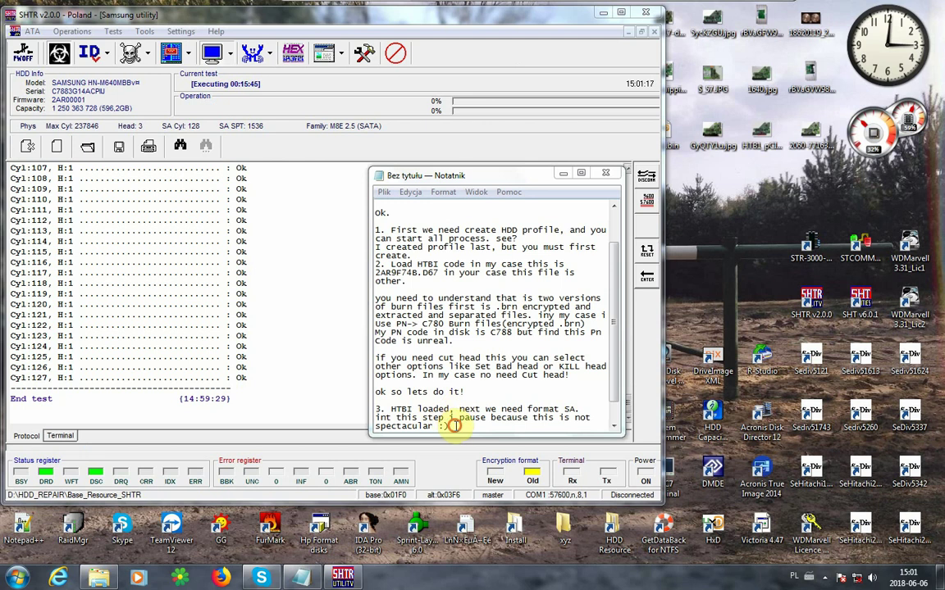
Start a new item "4." in the notes and extend item 3's first sentence with ", and connect terminal hardware.".
key("Return")
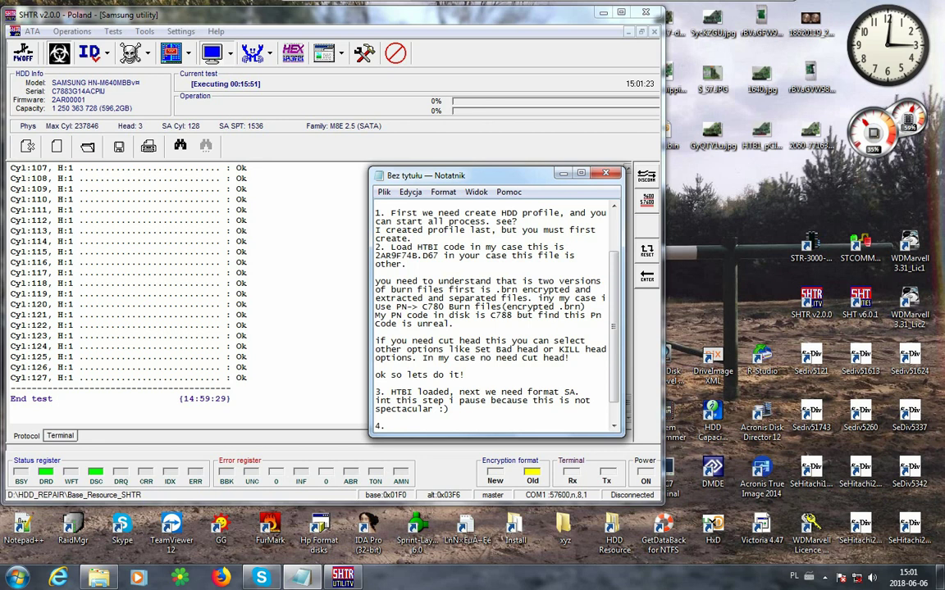
type("4.")
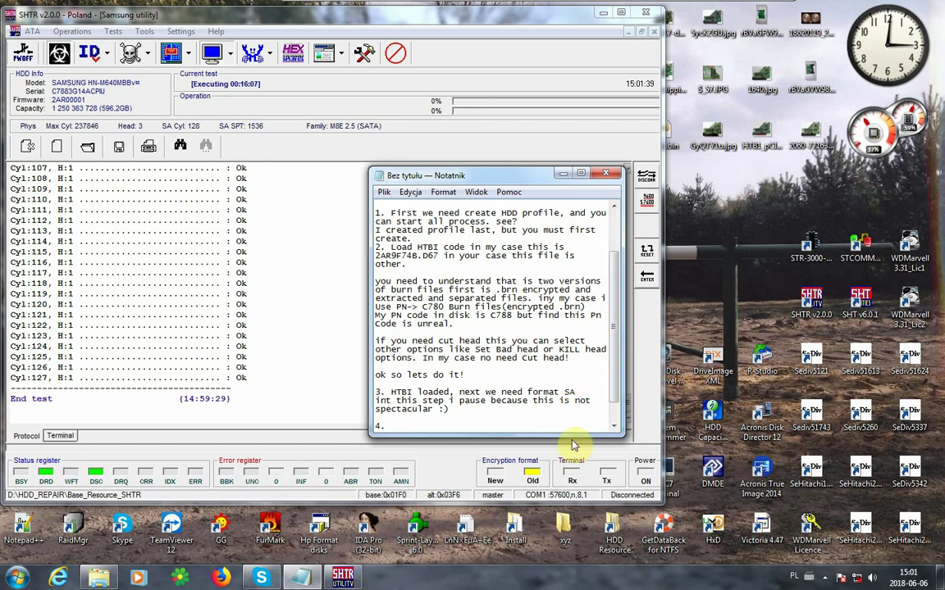
type("nd connect terminal h")
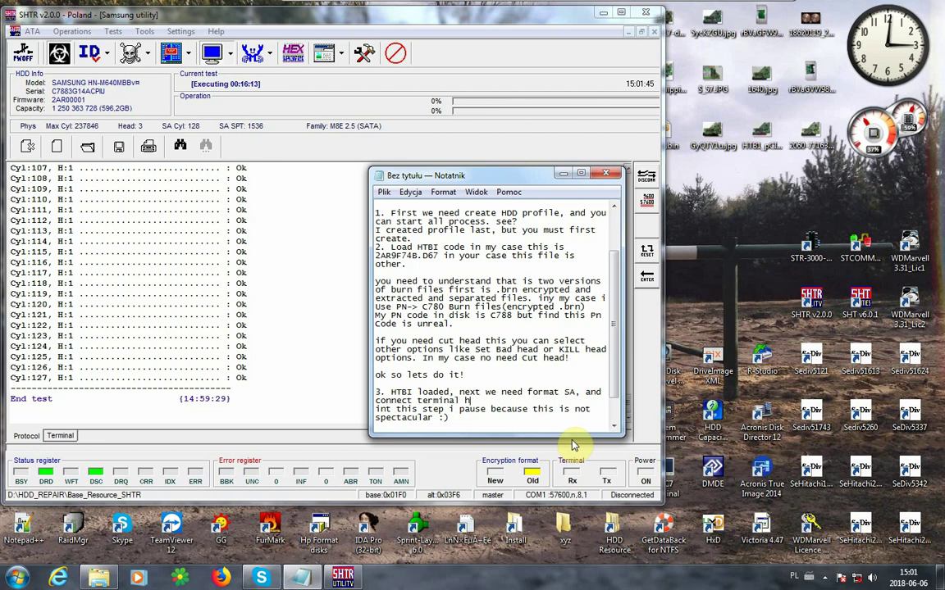
type("ardware.")
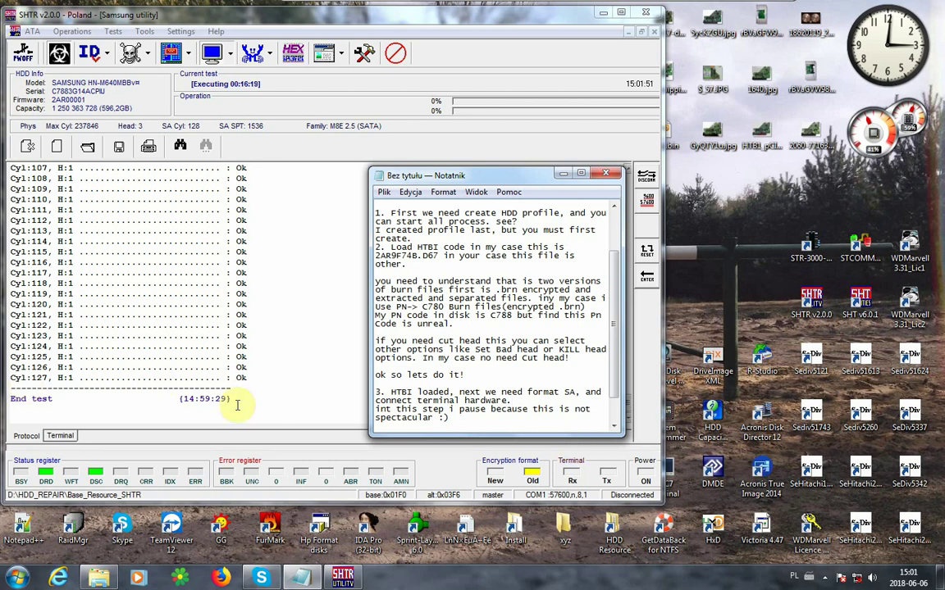
Connect the drive's serial terminal and test its input with "sss", clearing the characters and returning to the protocol log.
left_click(259, 392)
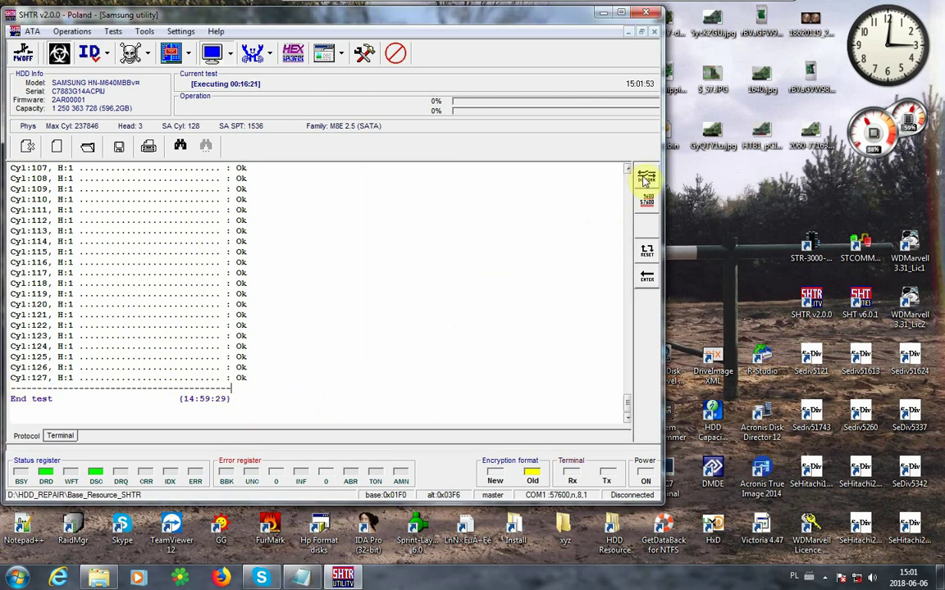
left_click(645, 178)
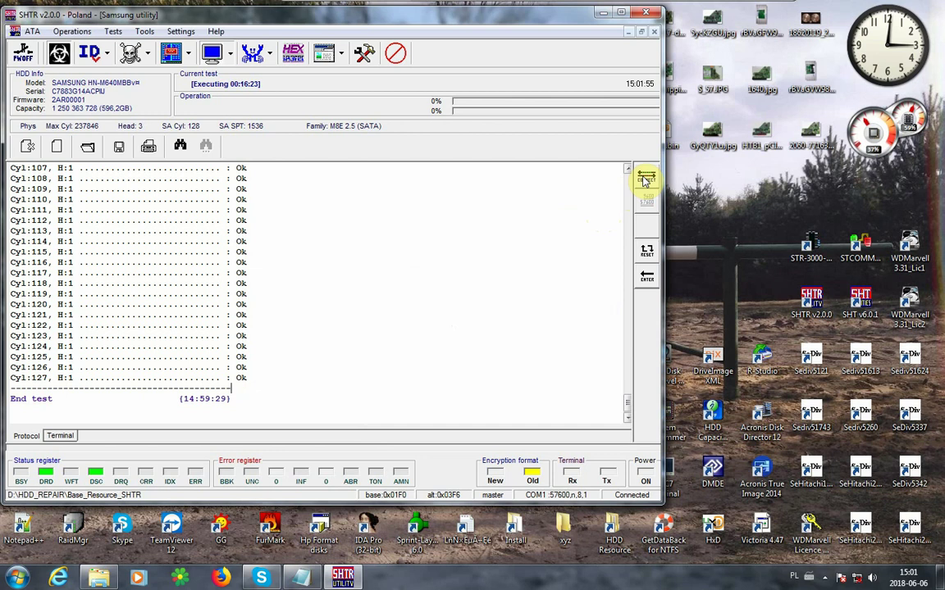
left_click(60, 435)
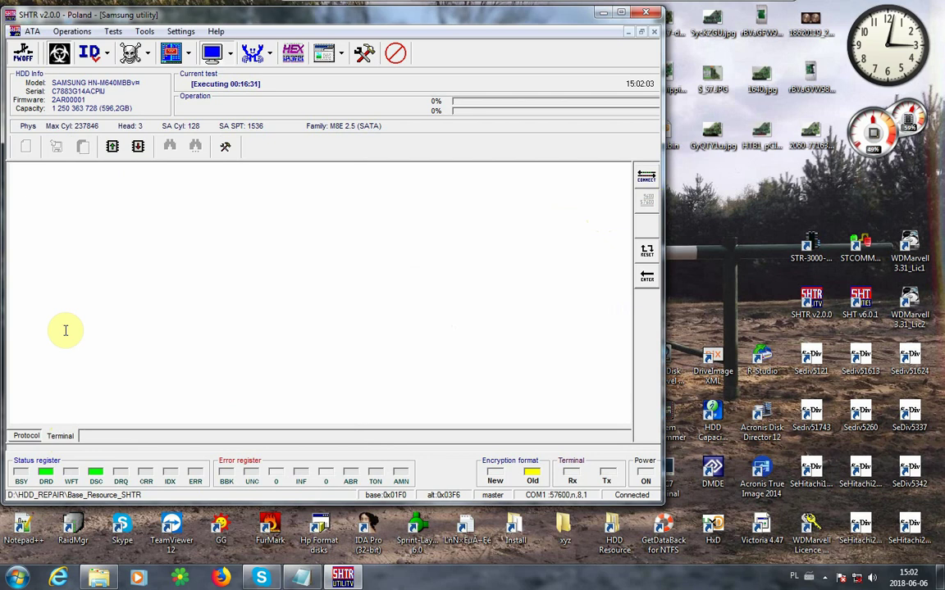
type("sss")
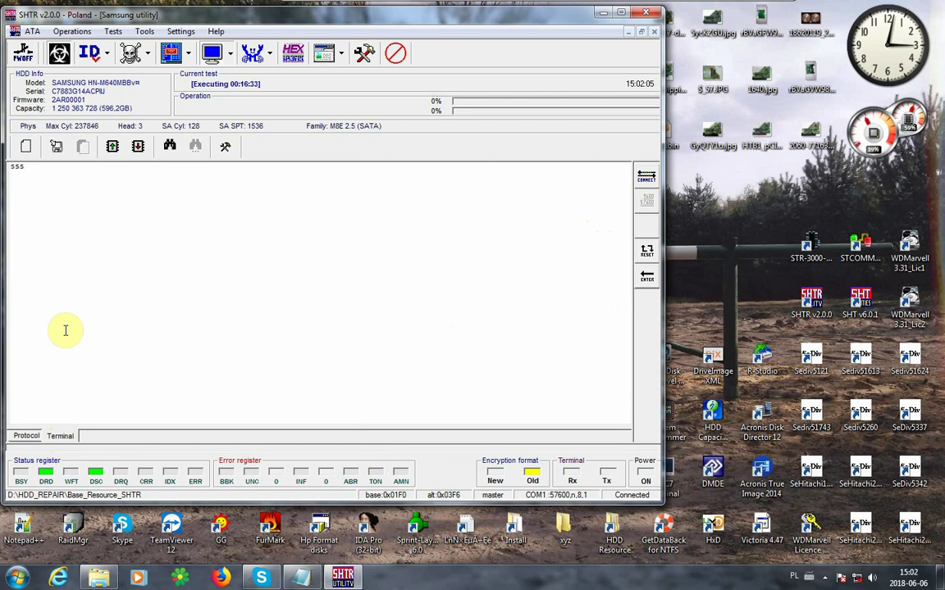
key("BackSpace")
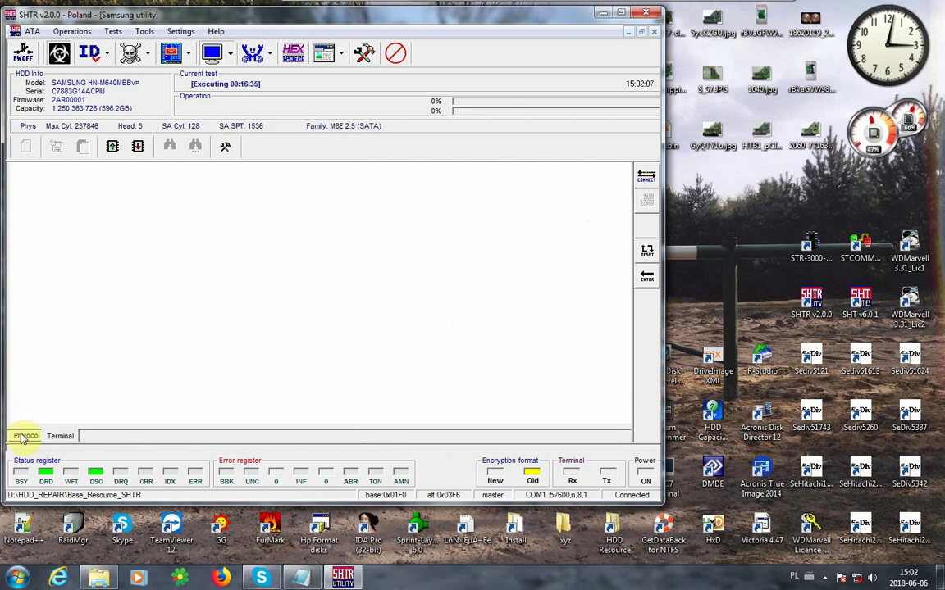
left_click(25, 434)
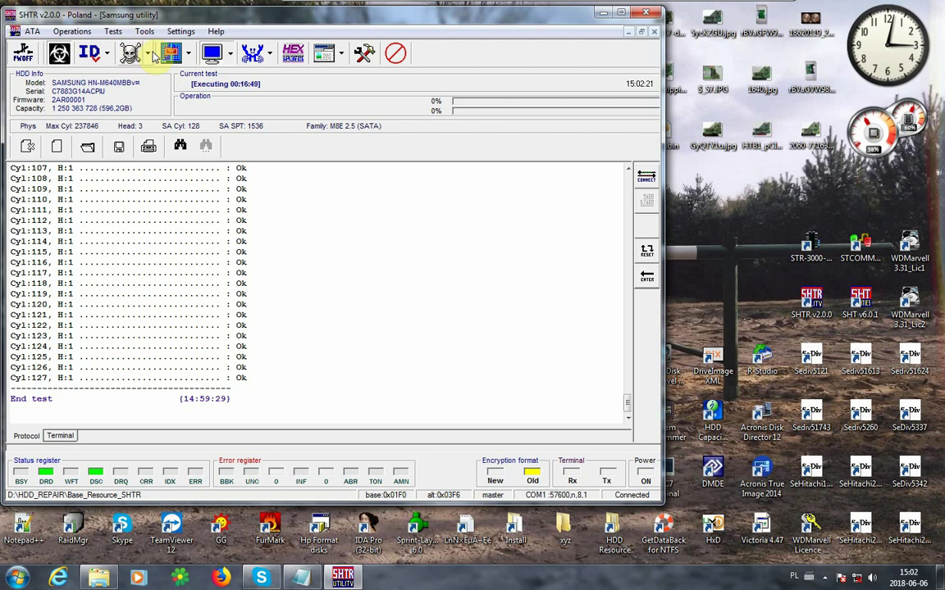
Load the HTBI code 2AR9F74B.D67 from the burn resource C780_M8E.bnr into the drive, with download via terminal enabled.
left_click(130, 56)
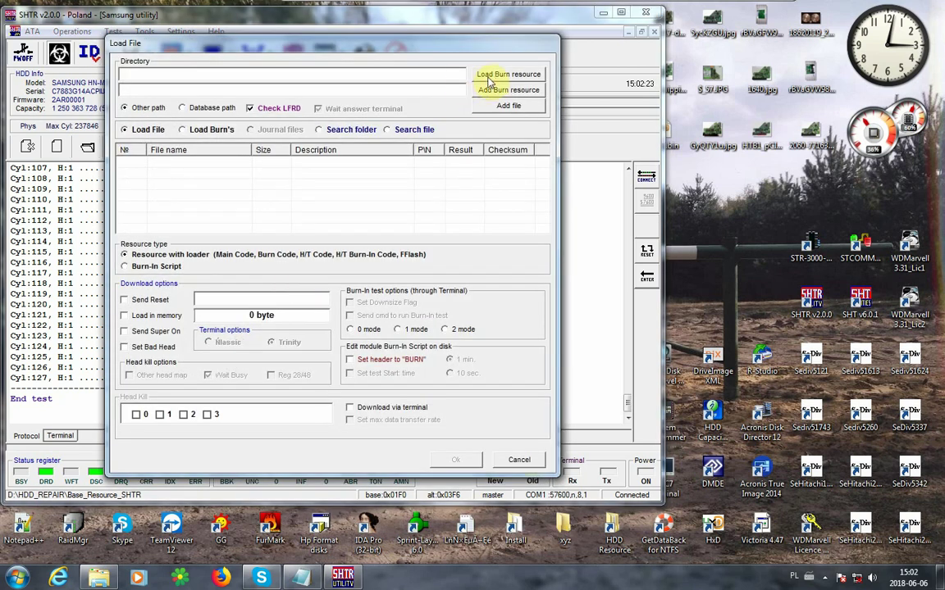
left_click(493, 75)
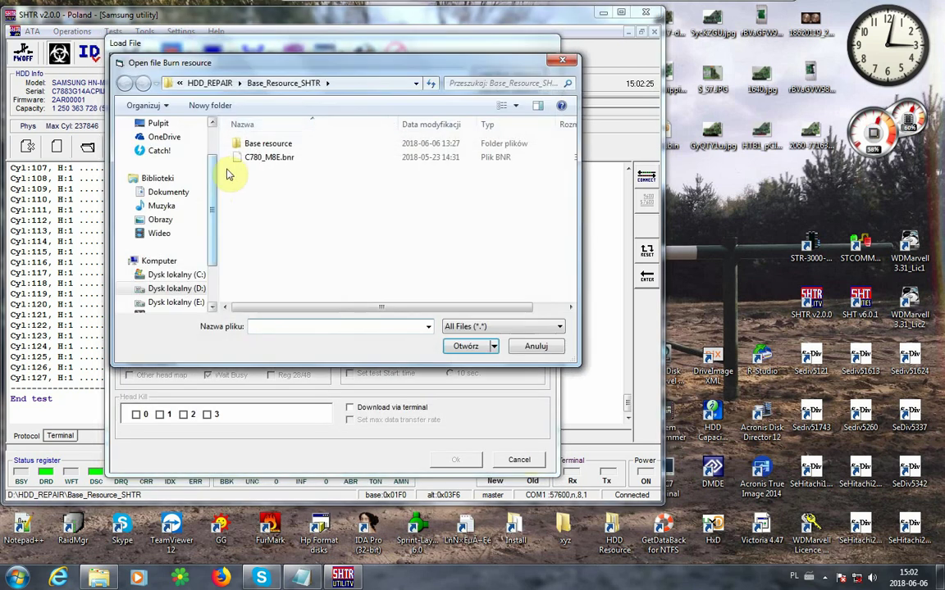
double_click(257, 161)
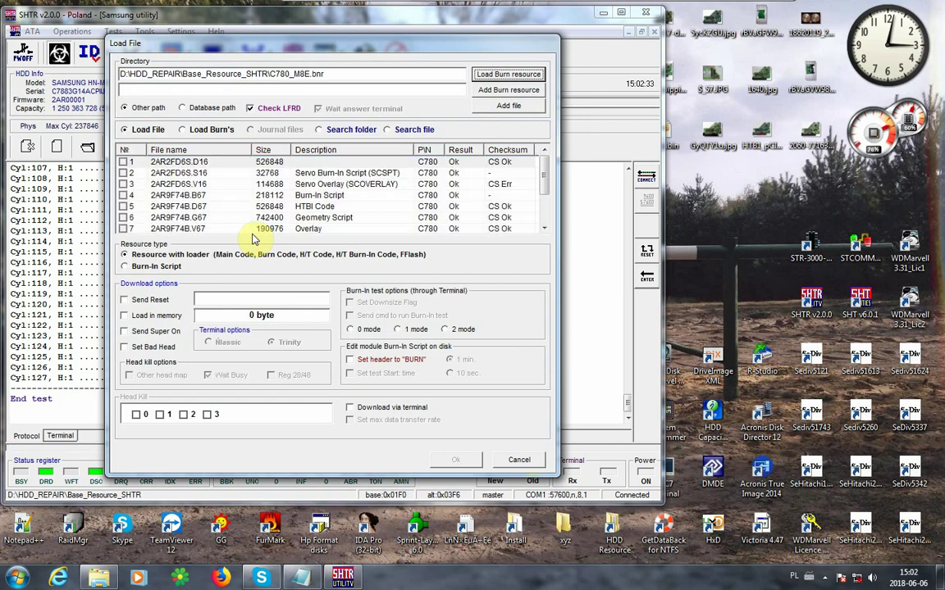
left_click(123, 206)
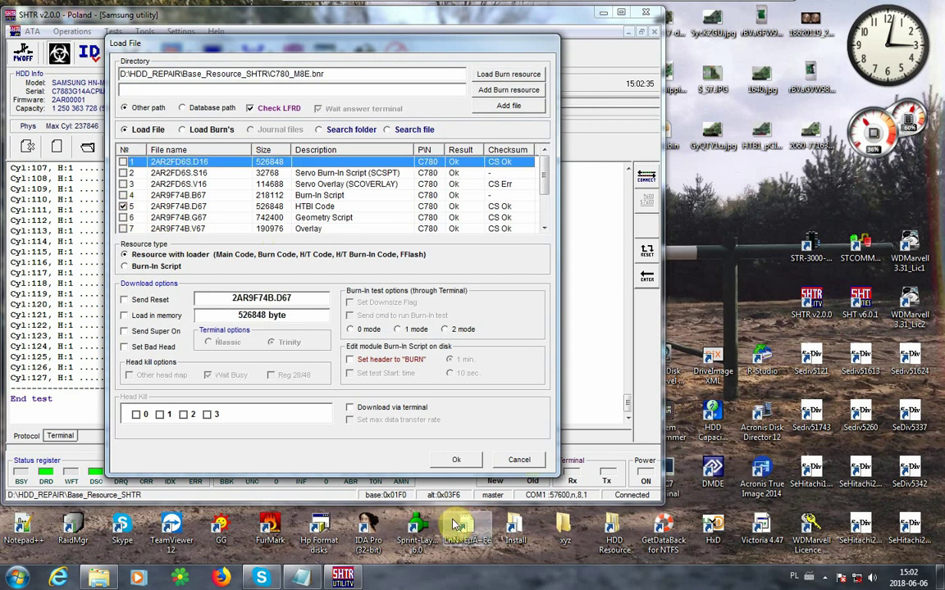
left_click(359, 408)
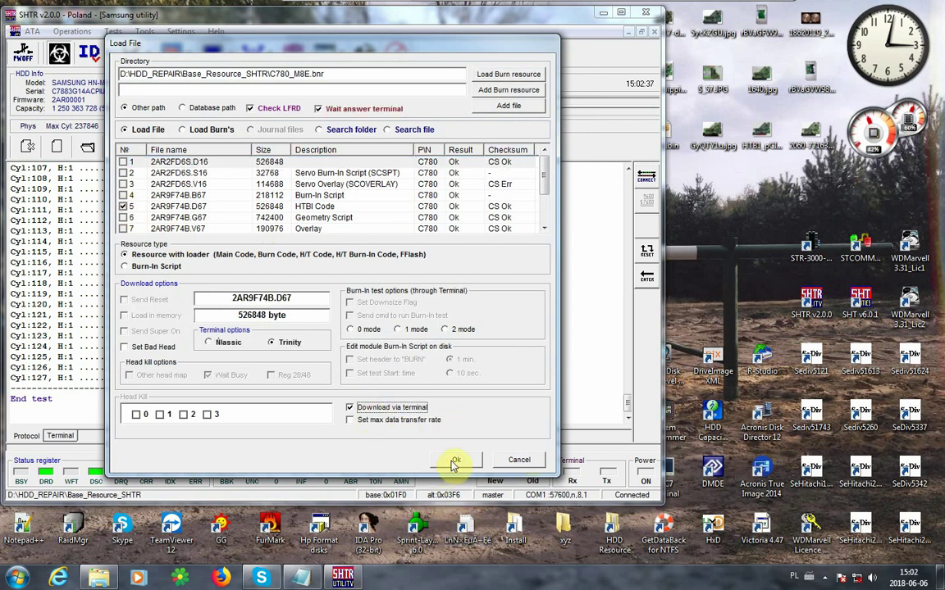
left_click(454, 463)
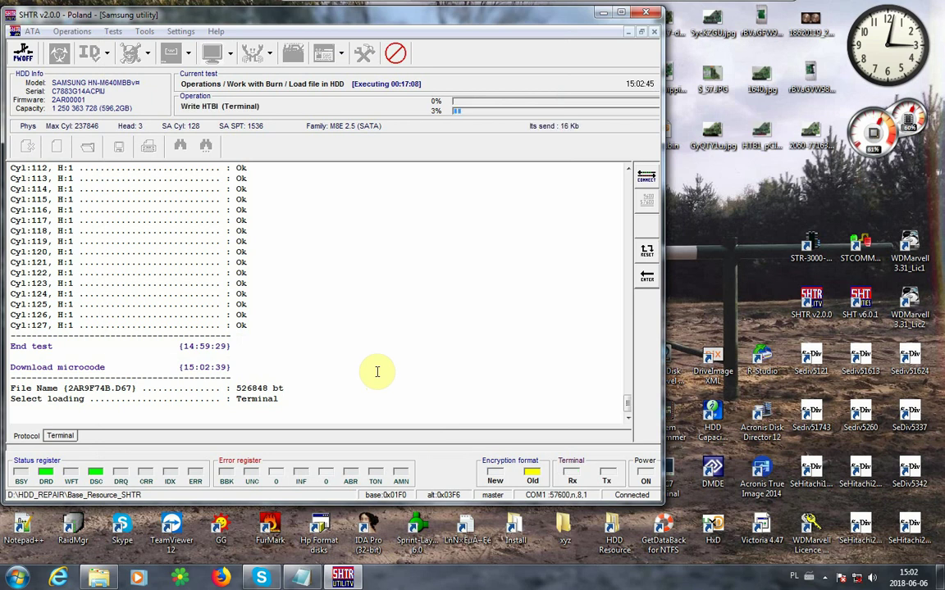
Switch to the Notepad notes and add item 4 reading "4.load next HTBI MODUle.".
key("alt+Tab")
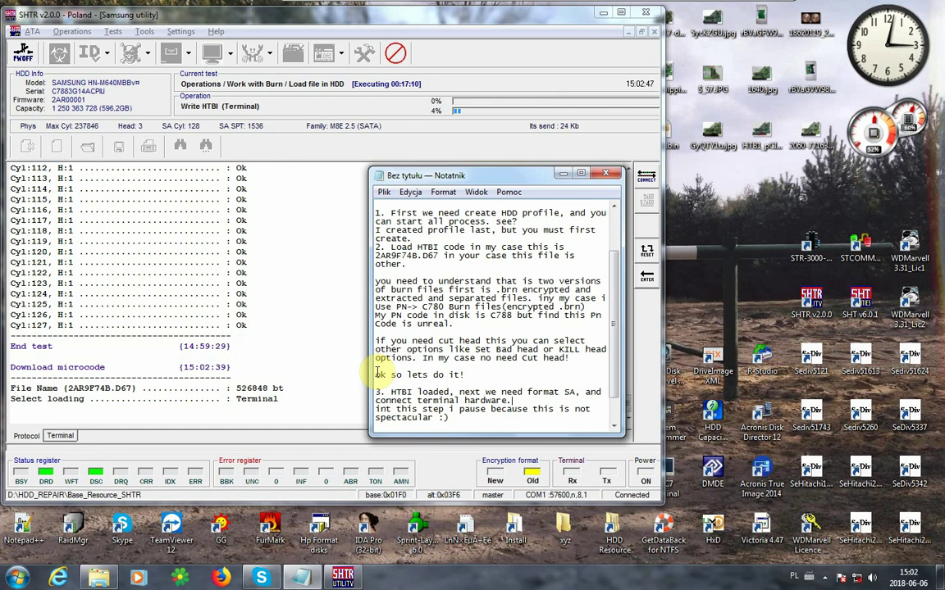
key("Return")
key("Return")
type("4.")
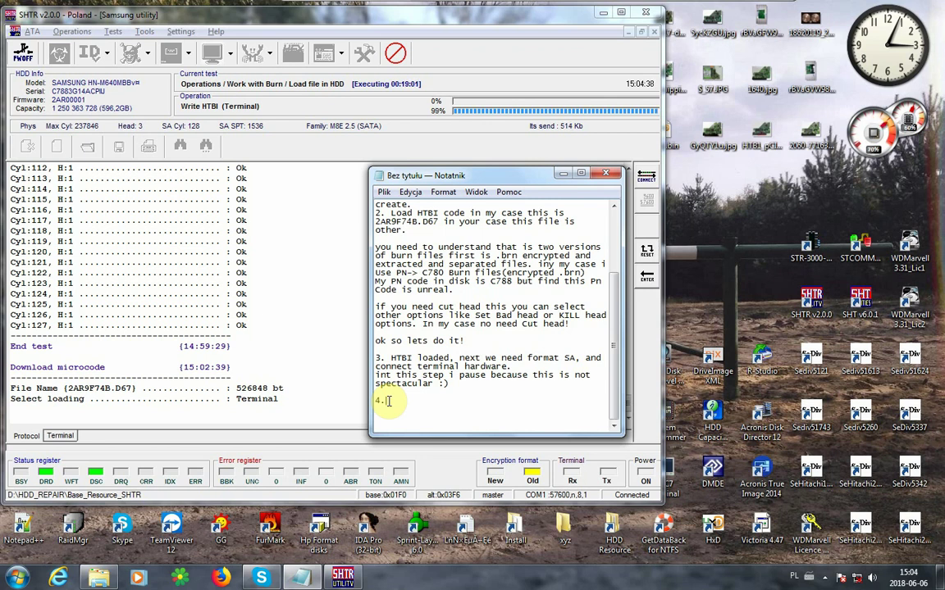
type("load ne")
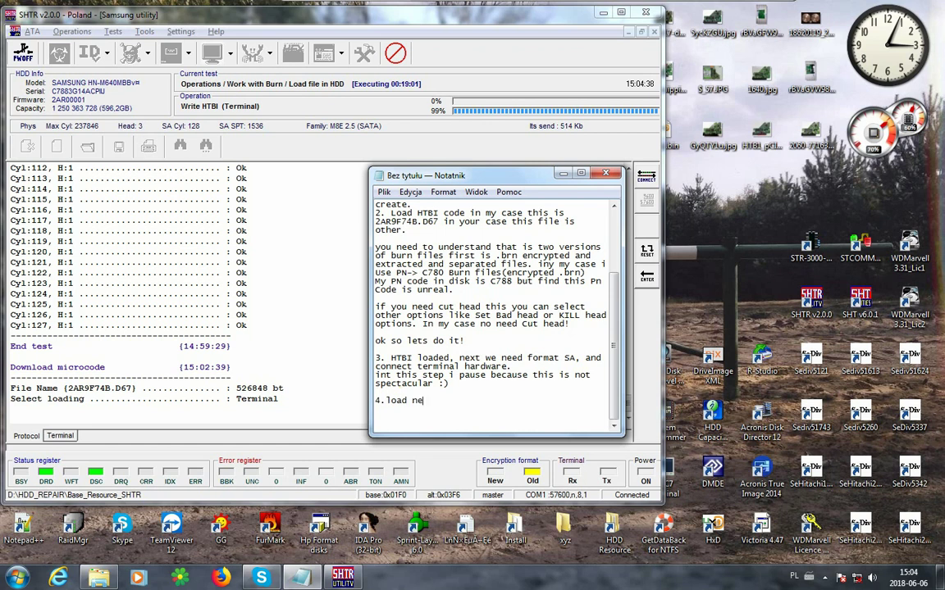
type("xt HT")
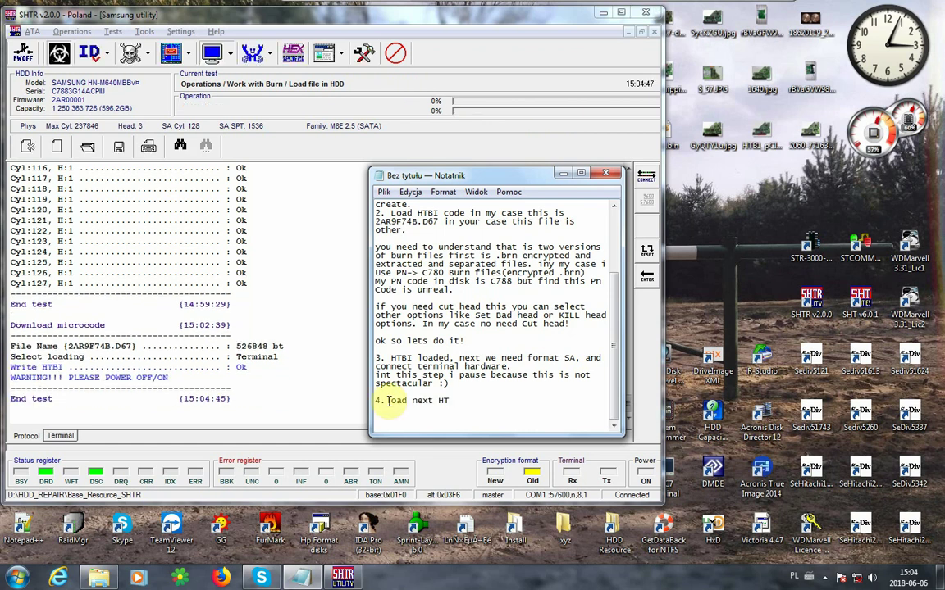
type("BI MO")
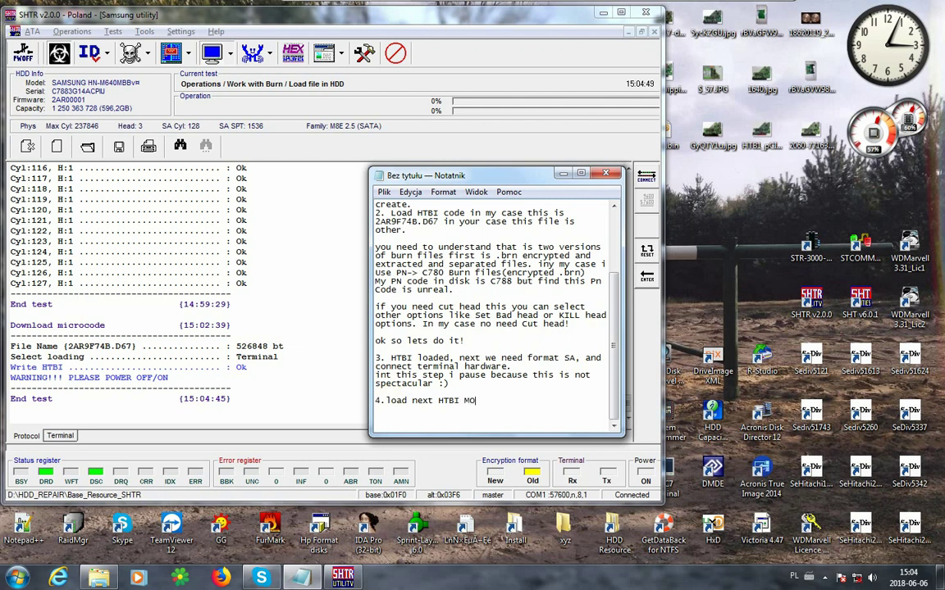
type("DUle.")
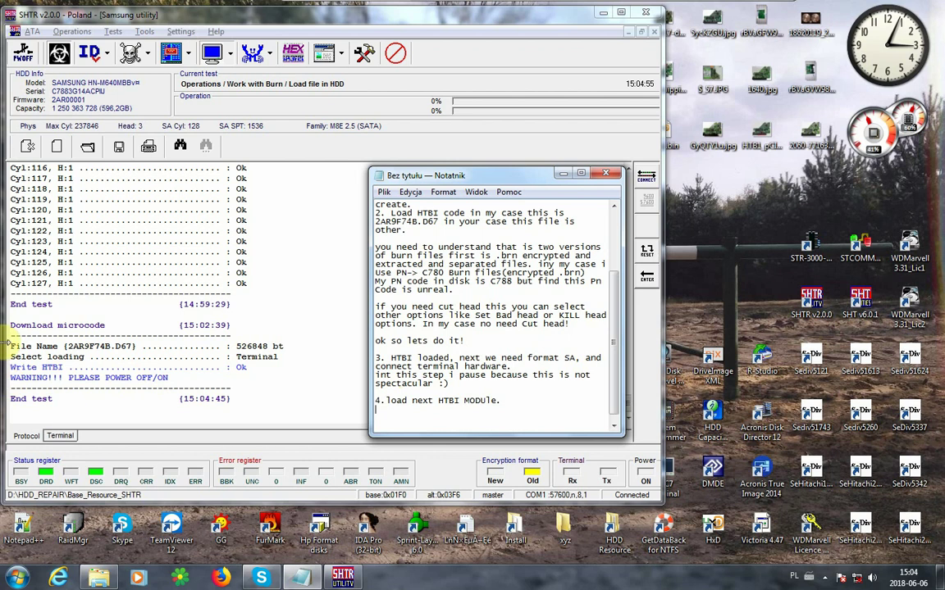
Switch to SHTR and review the microcode download result and power-cycle warning in the protocol log.
left_click_drag(10, 342, 250, 386)
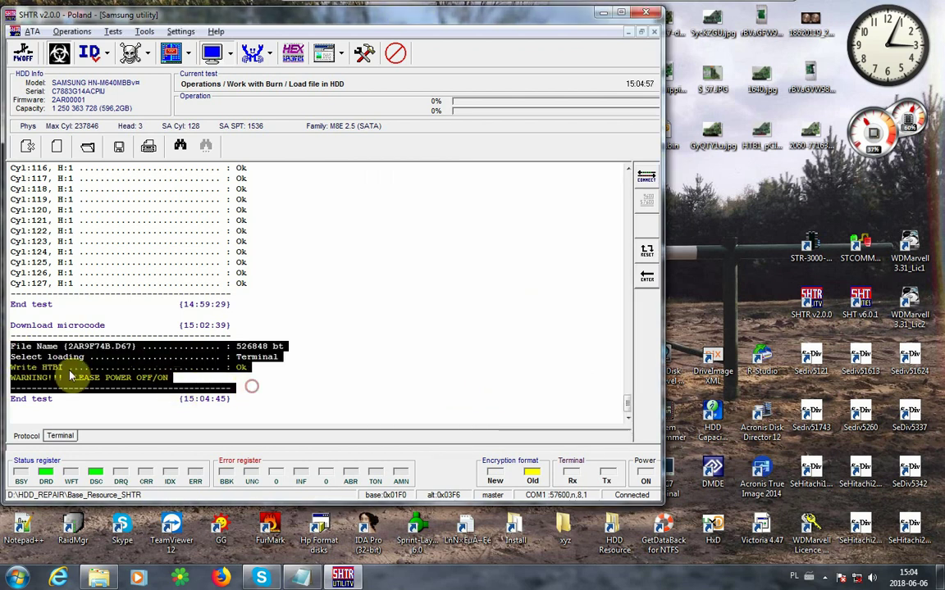
left_click(59, 380)
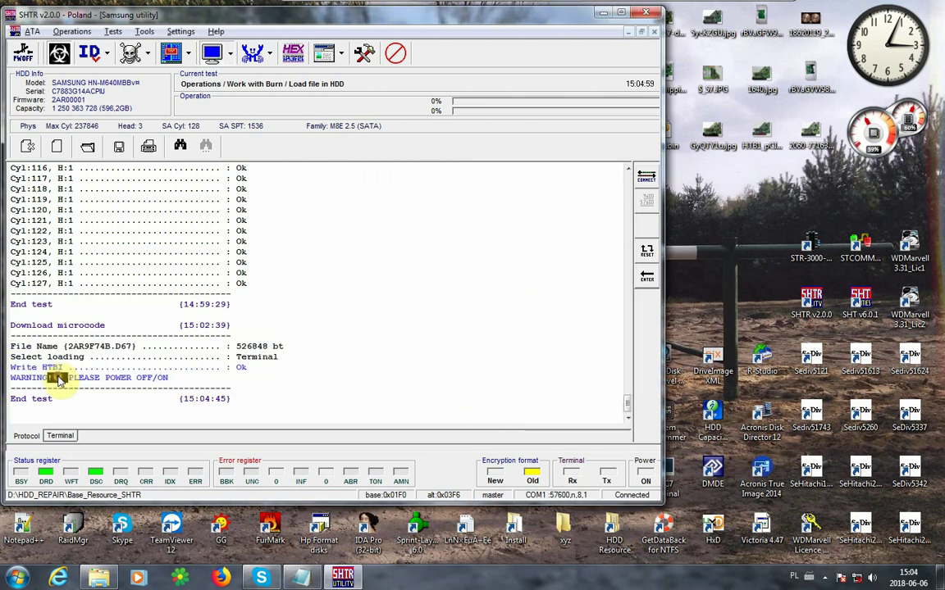
left_click(26, 435)
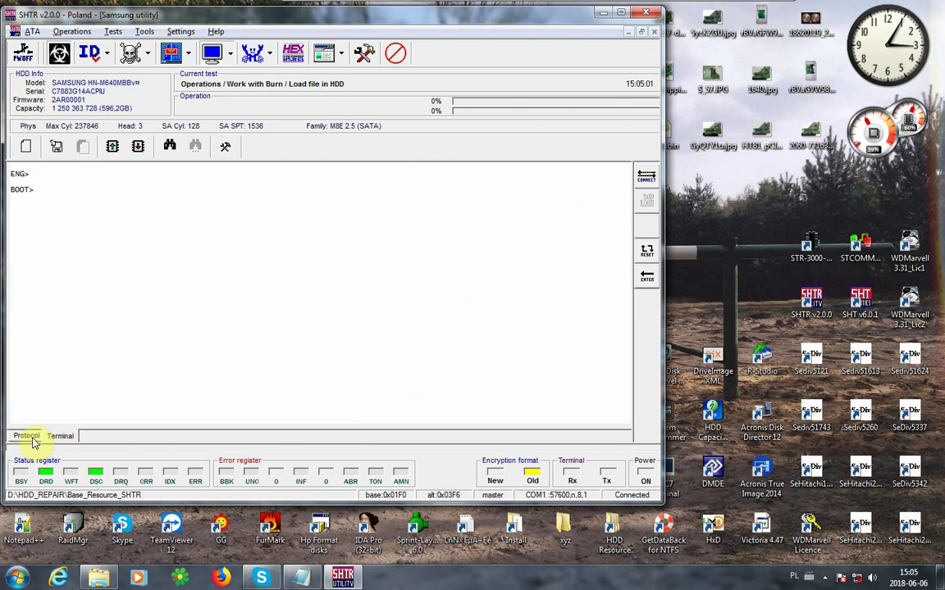
left_click(59, 436)
double_click(56, 378)
left_click_drag(56, 378, 156, 369)
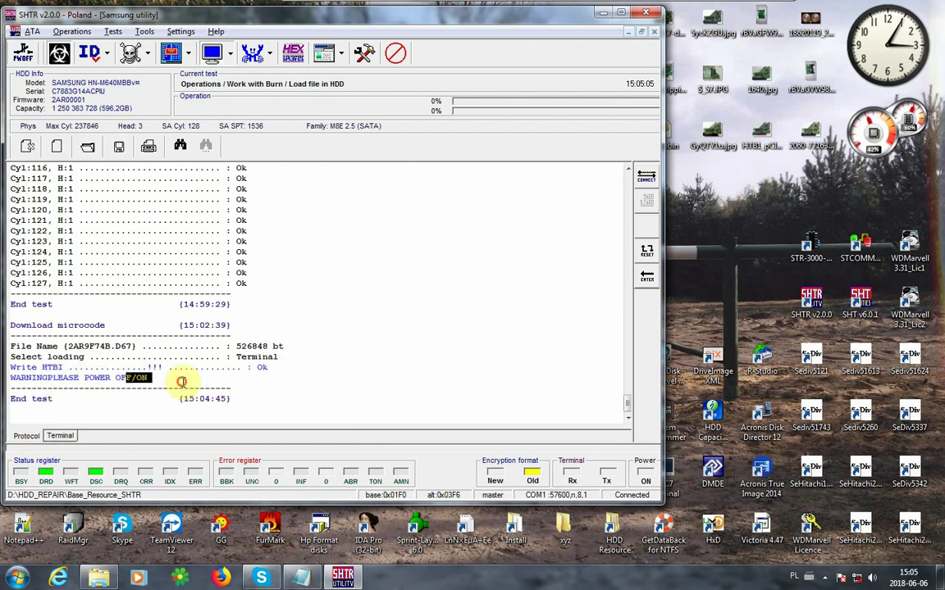
left_click(182, 382)
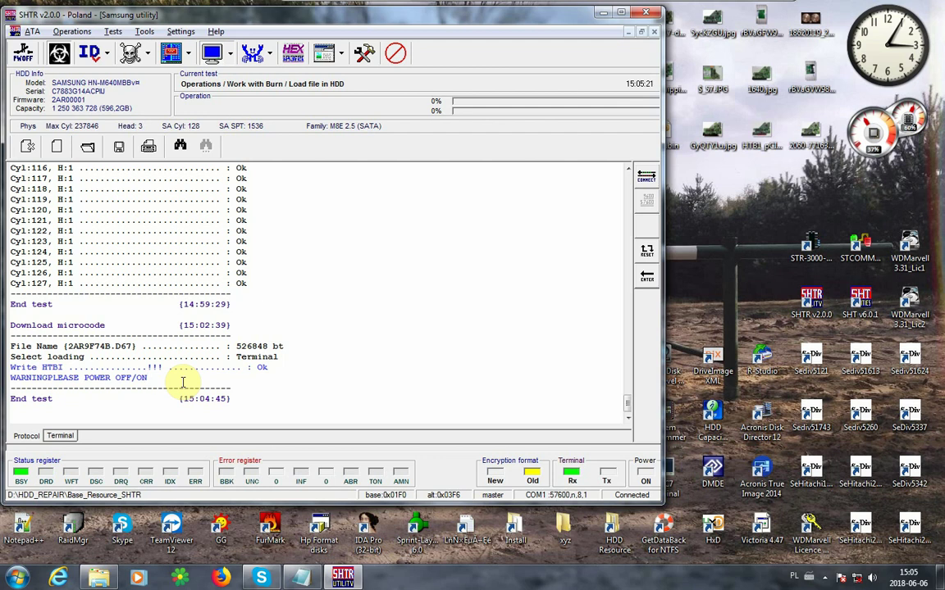
Examine the drive's startup report in the terminal log.
left_click(301, 578)
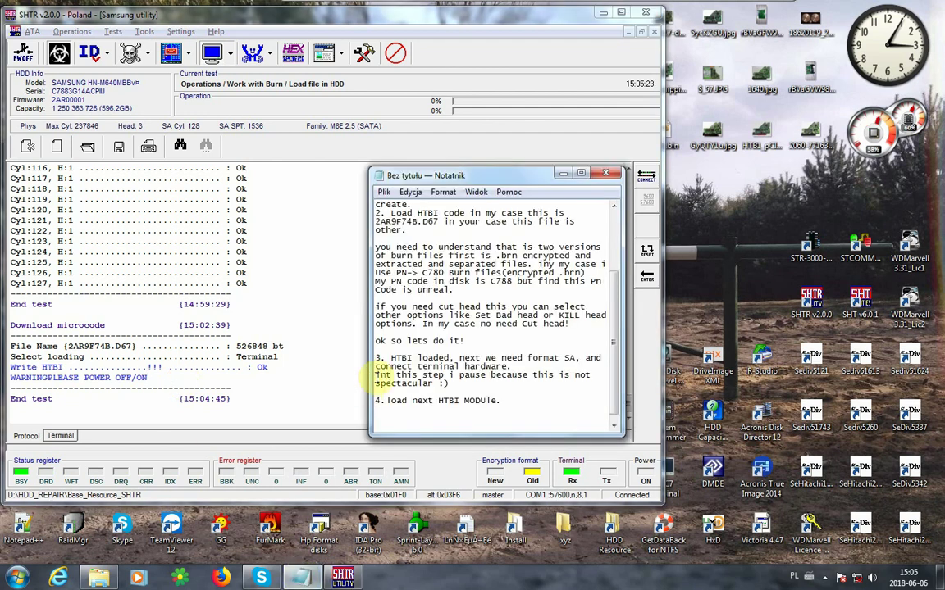
left_click(59, 435)
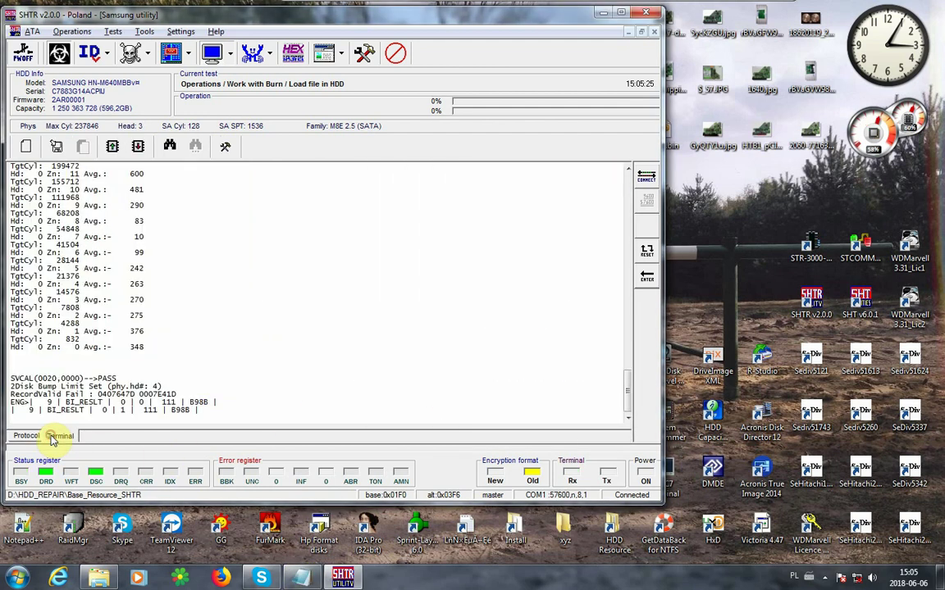
left_click_drag(36, 267, 204, 405)
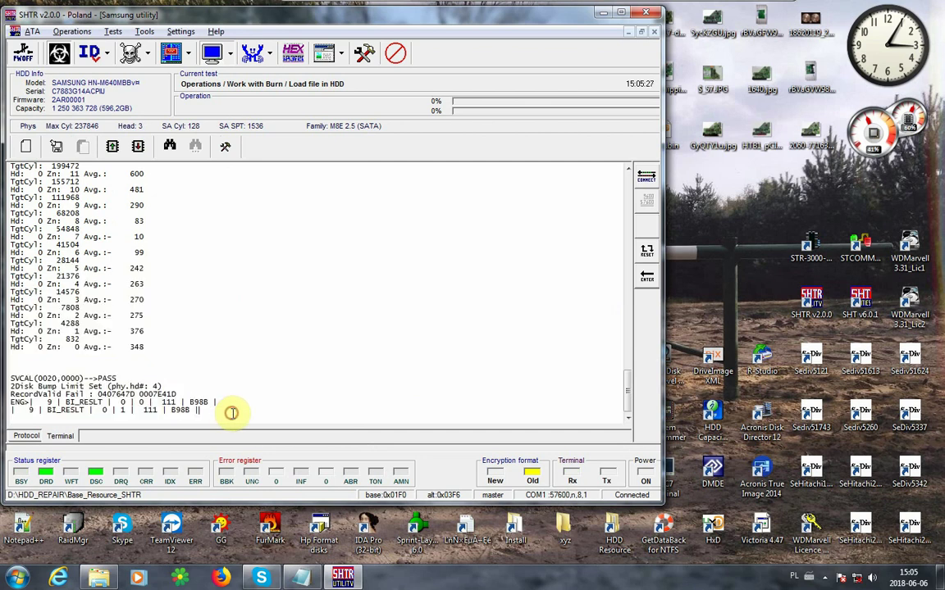
Return to the Notepad notes and add the line "see report log start." below item 4.
left_click(305, 580)
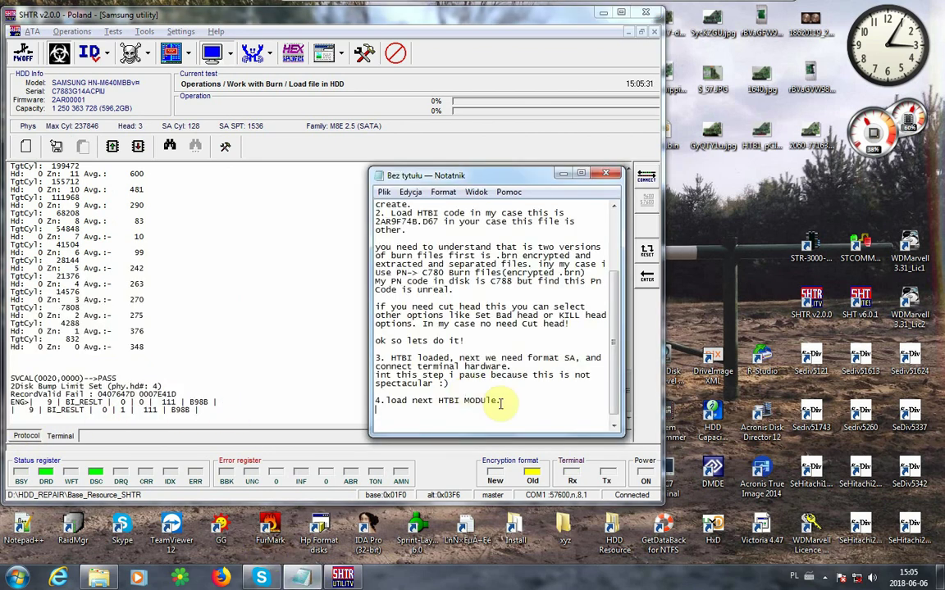
key("Return")
key("Return")
type("see ")
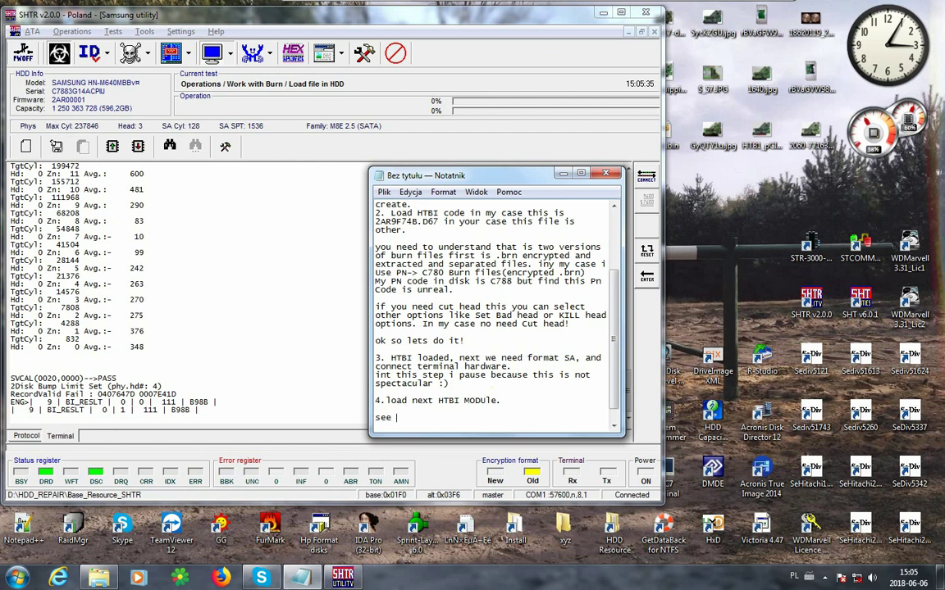
type("report log start.")
key("Return")
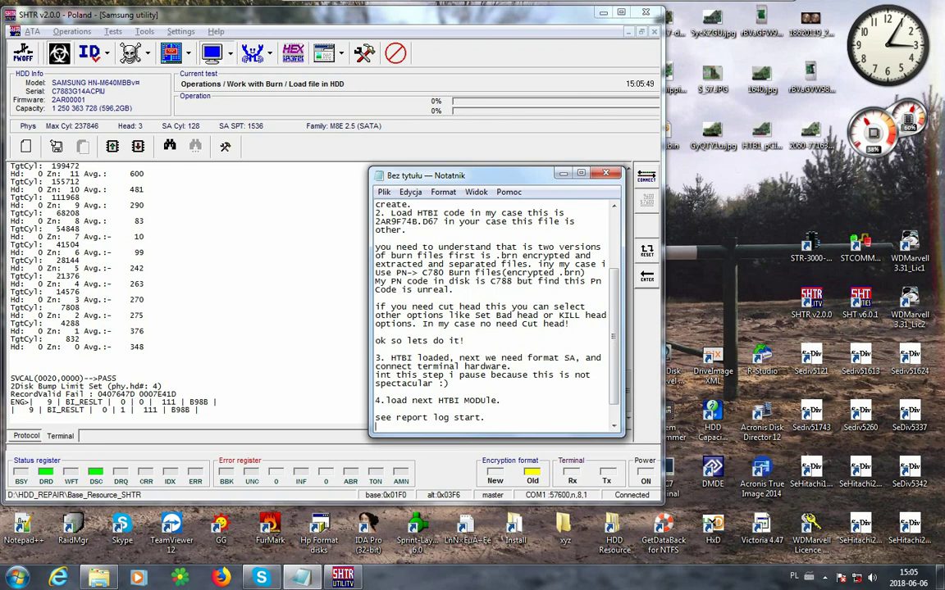
Add the line "need wait to init disk." under the report log remark in the notes.
key("Return")
type("need wait ti")
key("BackSpace")
key("BackSpace")
type("o init")
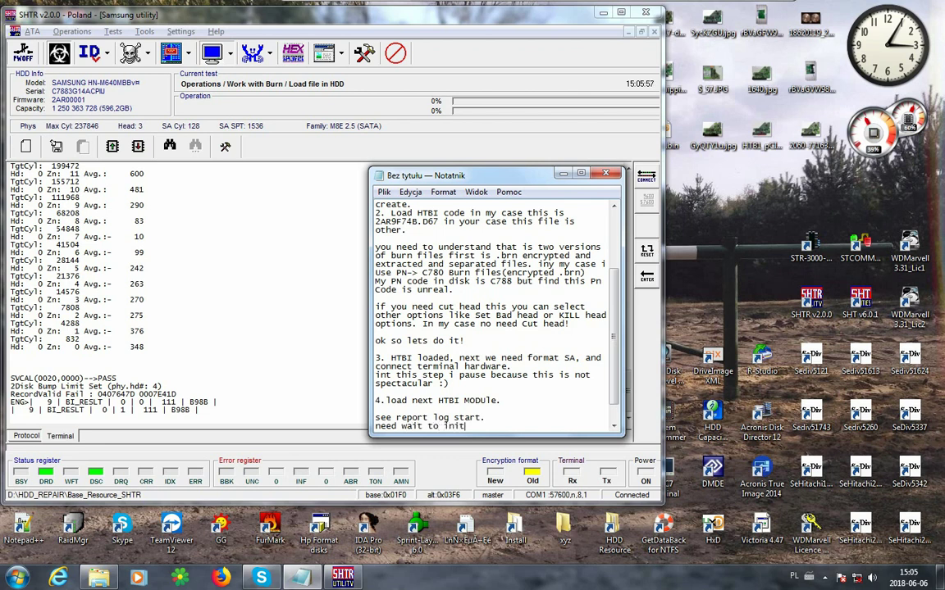
type(" disk.")
key("Return")
key("BackSpace")
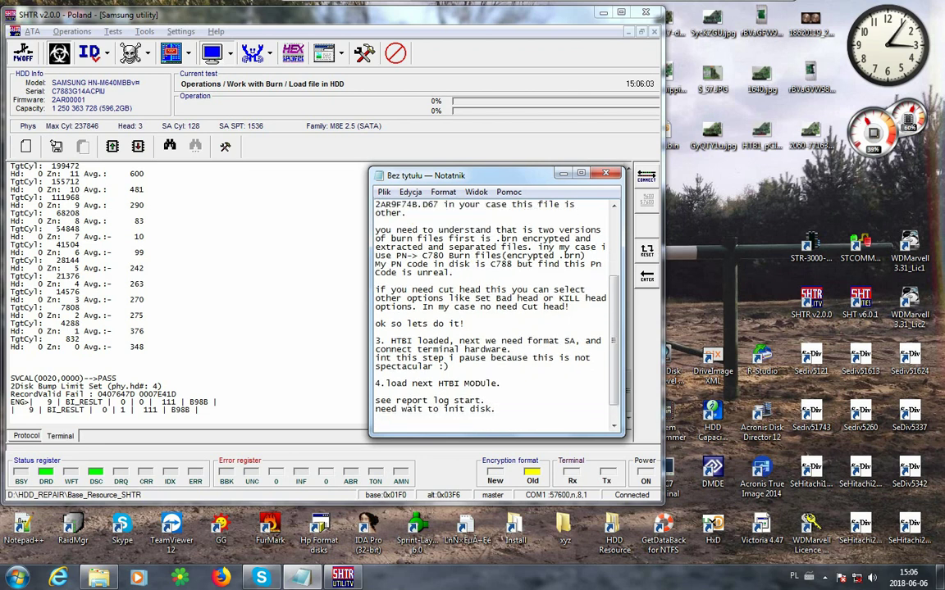
Add item "5." to the notes with the text "load, modules BURN IN SCRIPT, GEO SCRIPT and Overlay".
key("Return")
type("5.")
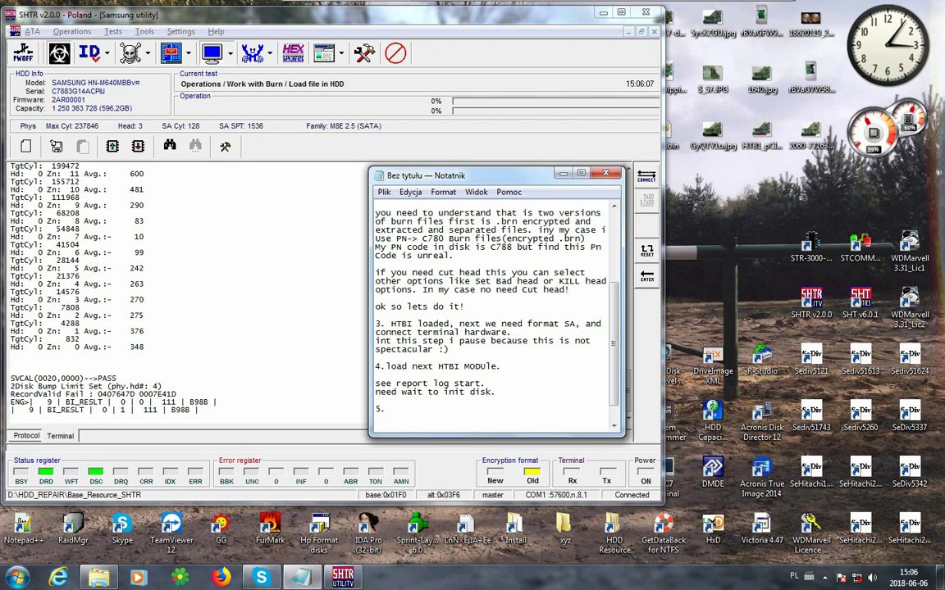
key("Return")
type("load, modules ")
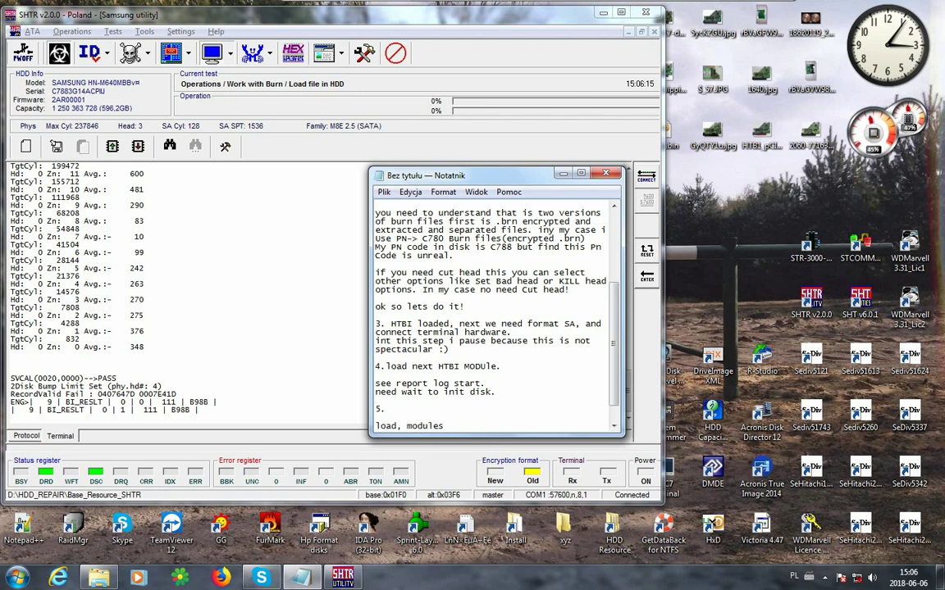
type("BURN IN SCRIPT, ")
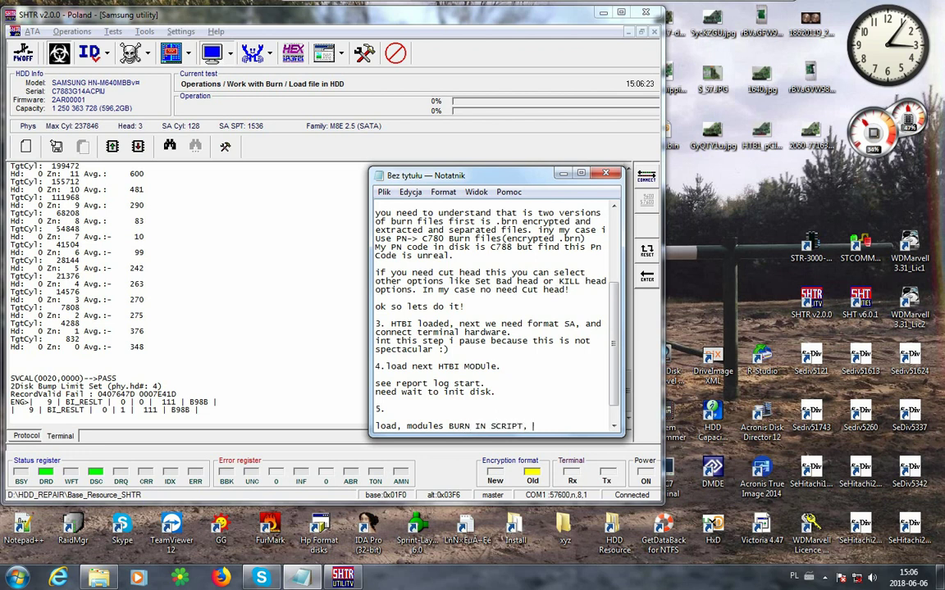
type("GEO SCRIPT and")
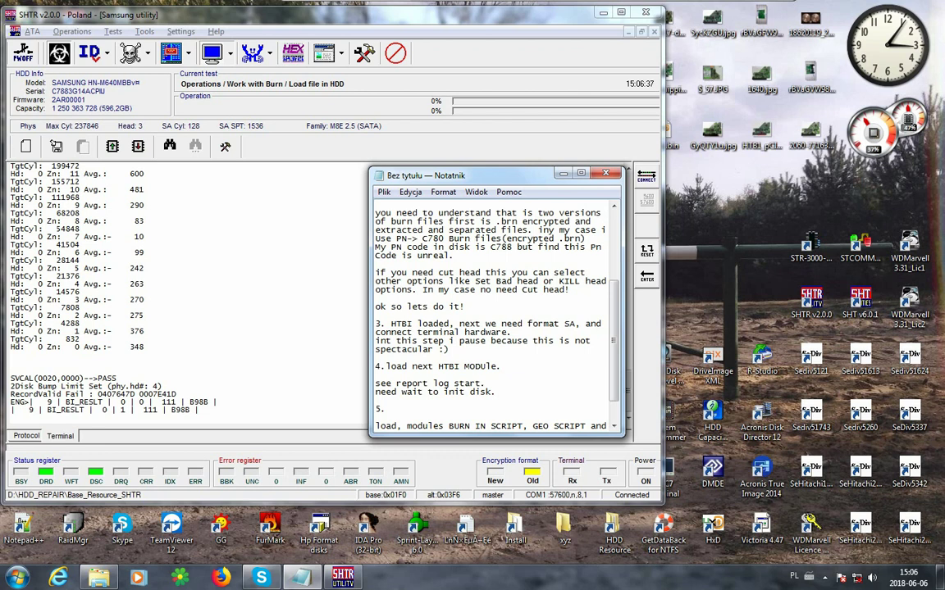
type("Ove")
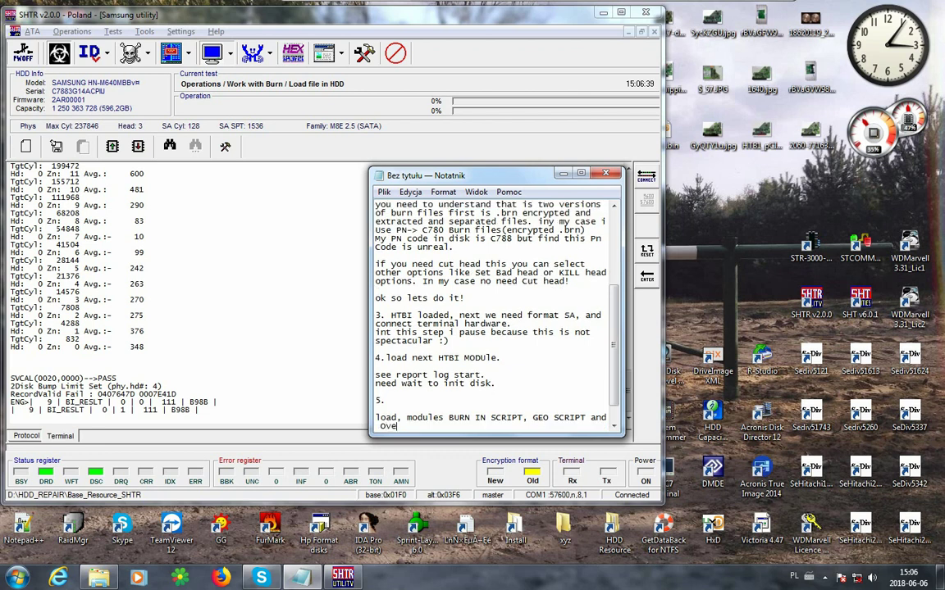
type("rlay")
Join the module-loading text onto the "5." line, separated from the number by a space.
left_click(500, 403)
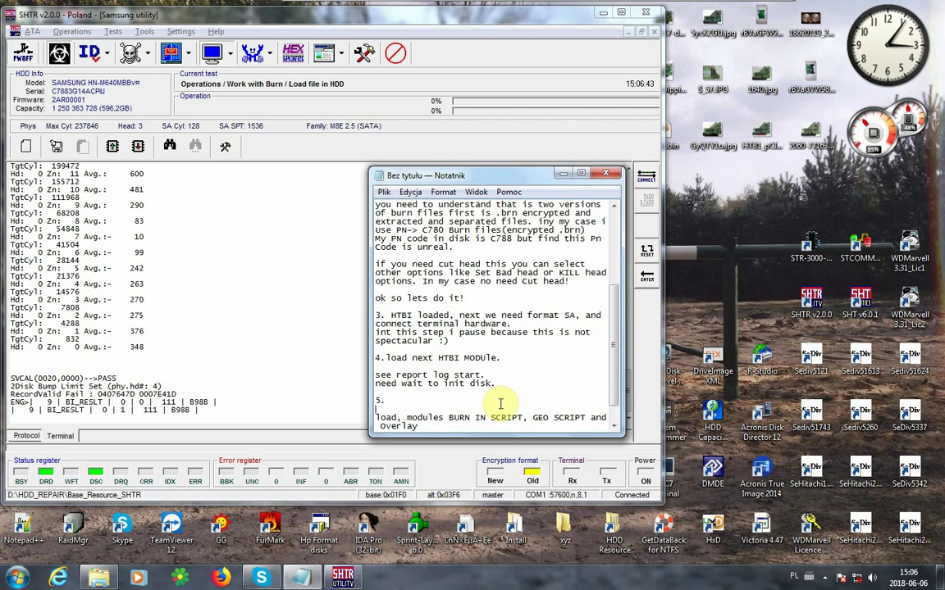
key("BackSpace")
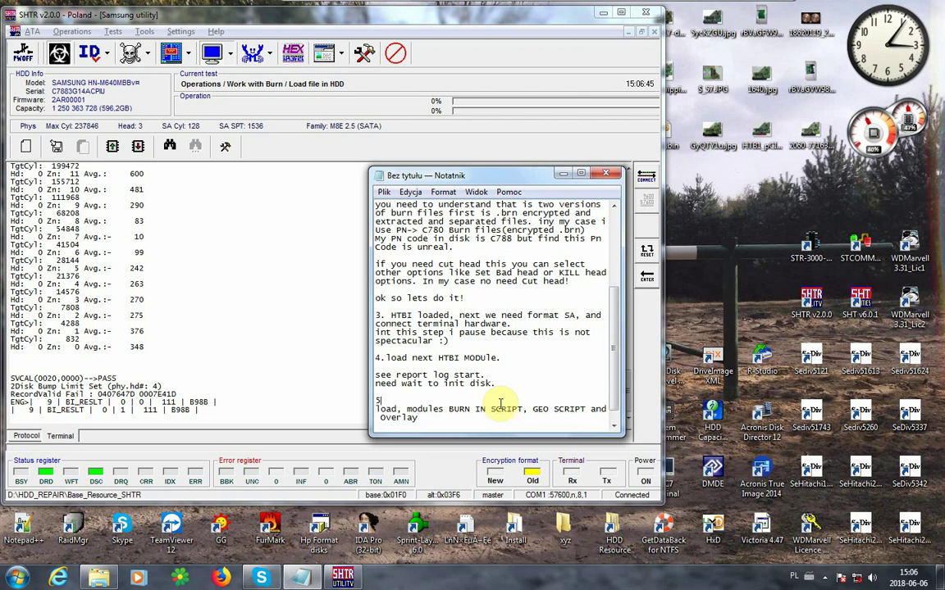
key("Delete")
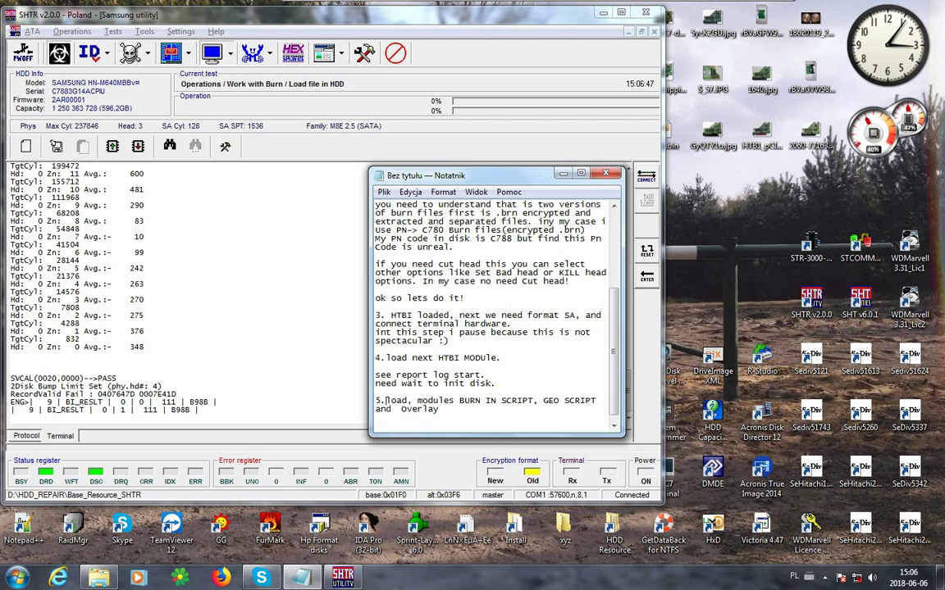
key("Down")
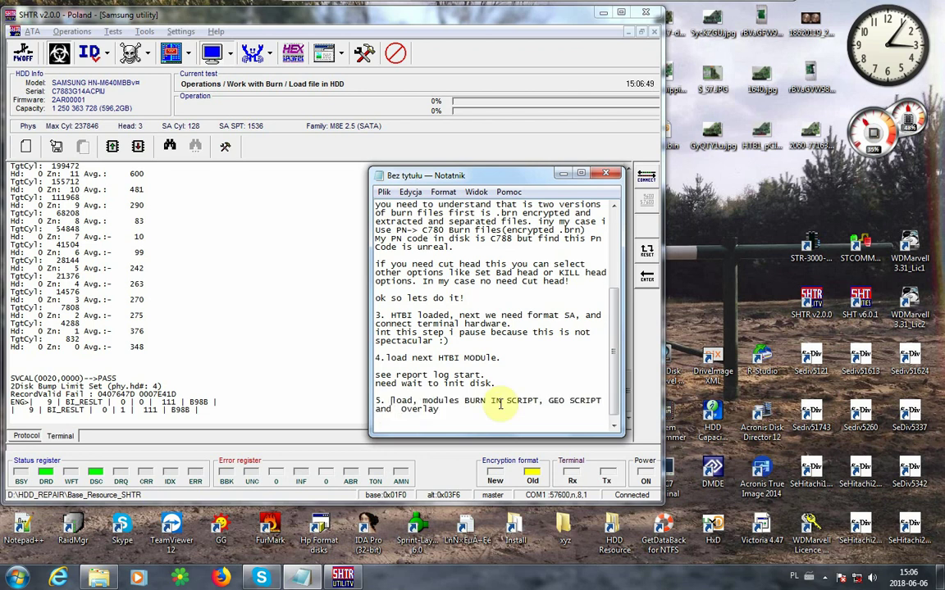
key("Down")
Switch to SHTR and load the burn resource C780_M8E.bnr into the file loading dialog.
left_click(225, 220)
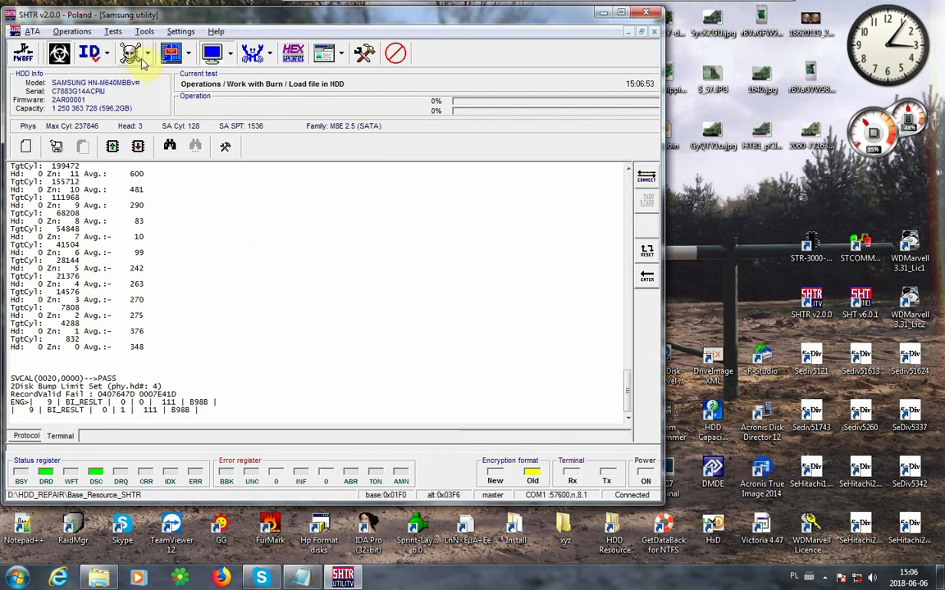
left_click(130, 52)
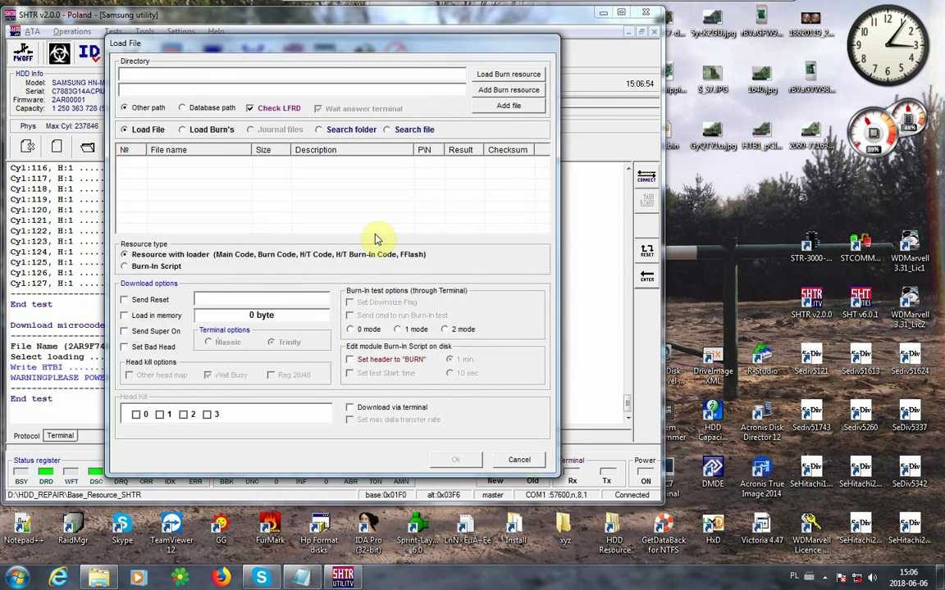
left_click(513, 74)
double_click(247, 162)
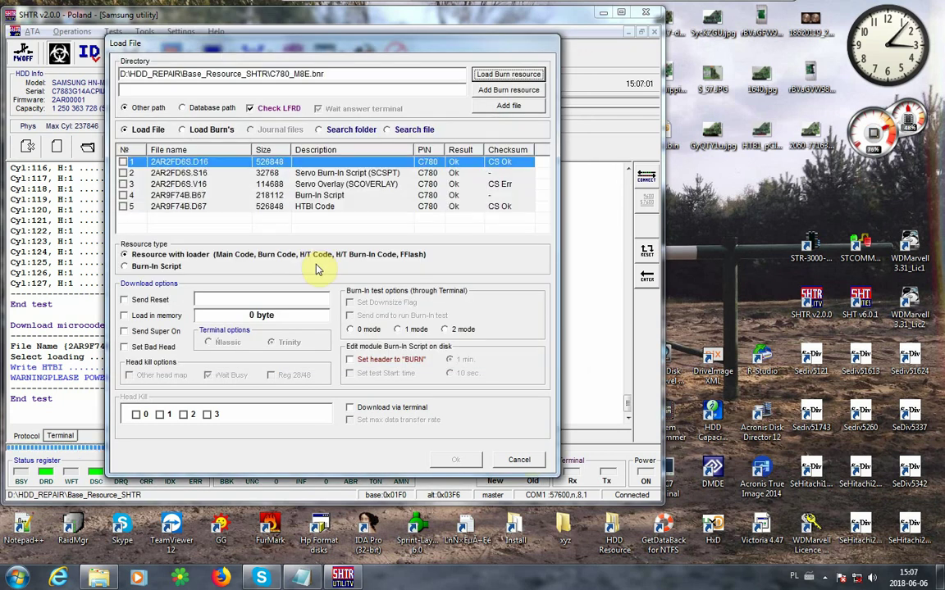
left_click_drag(295, 42, 382, 34)
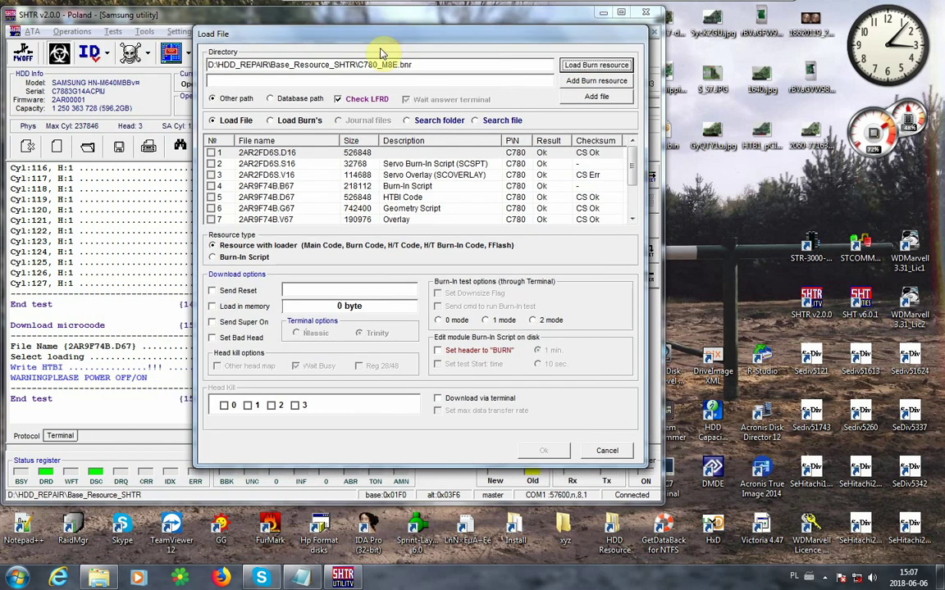
Select the Burn-In Script file 2AR9F74B.B67 and assign it to the Burn-In Script buffer.
left_click(212, 186)
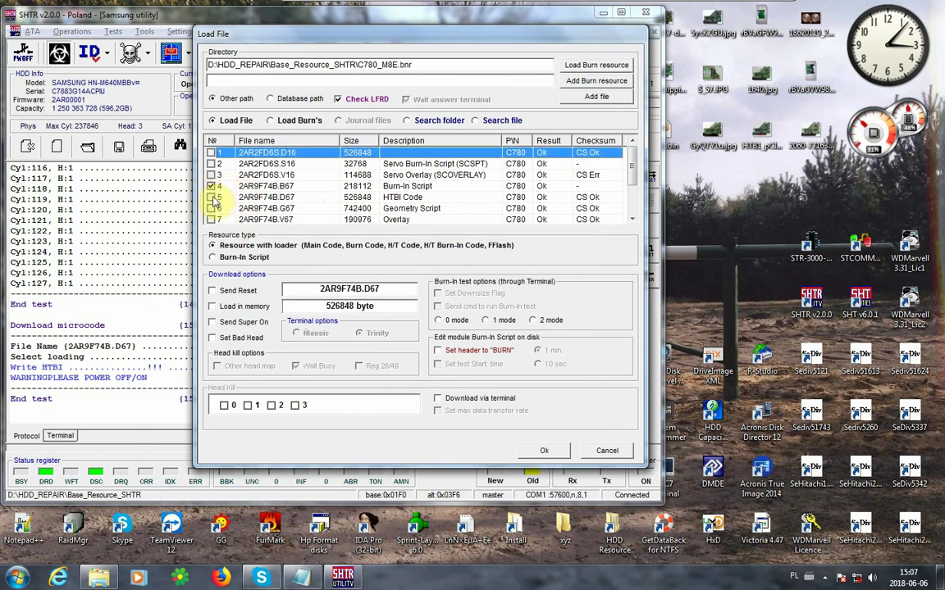
left_click(222, 186)
right_click(240, 187)
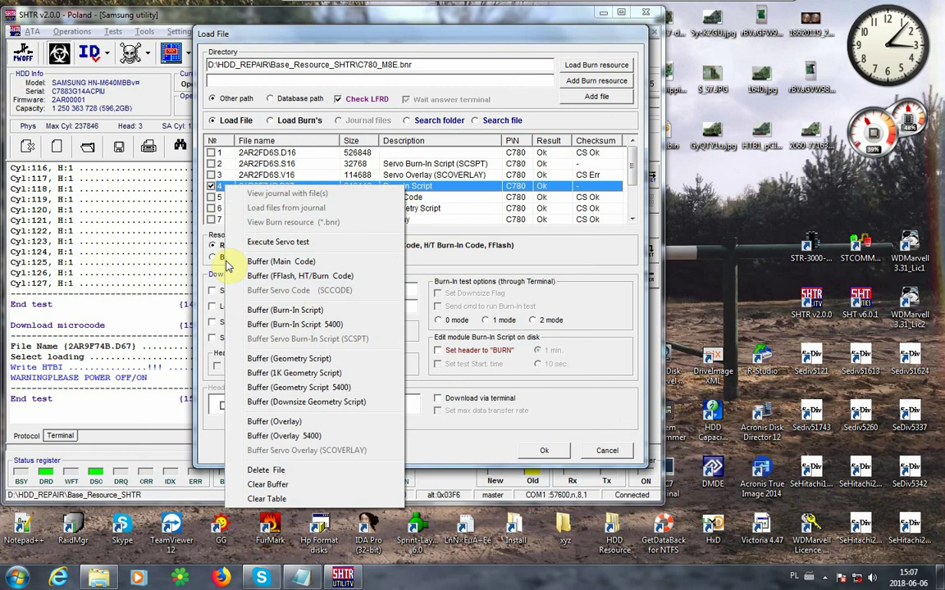
left_click(251, 311)
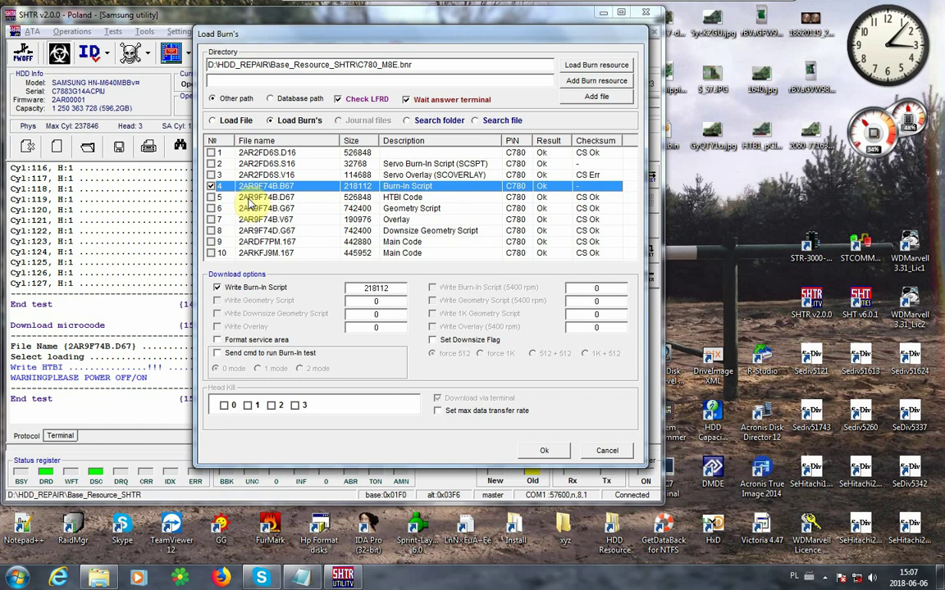
Select the geometry file 2AR9F74B.G67 and assign it to the Geometry Script 5400 buffer.
left_click(249, 210)
right_click(248, 210)
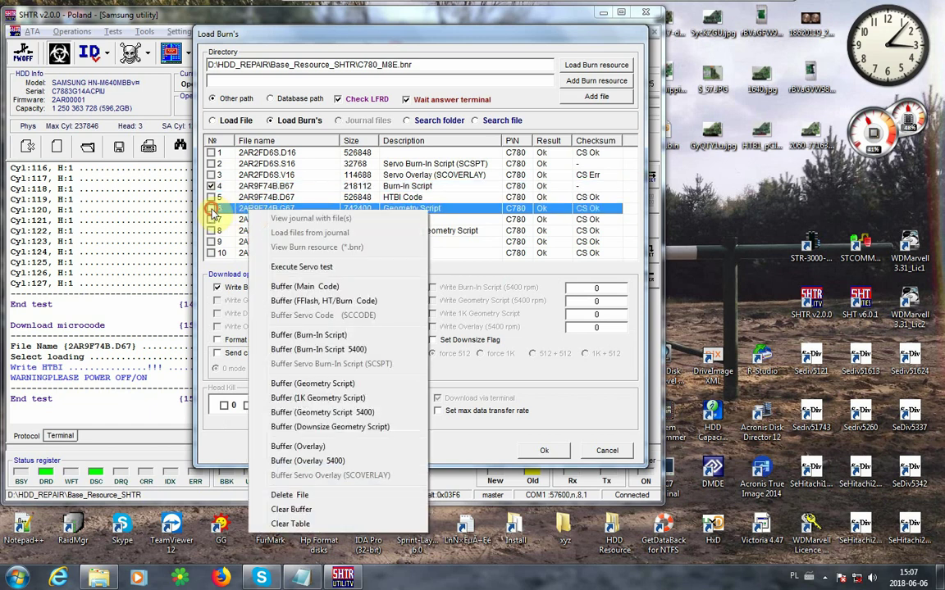
left_click(213, 212)
right_click(243, 211)
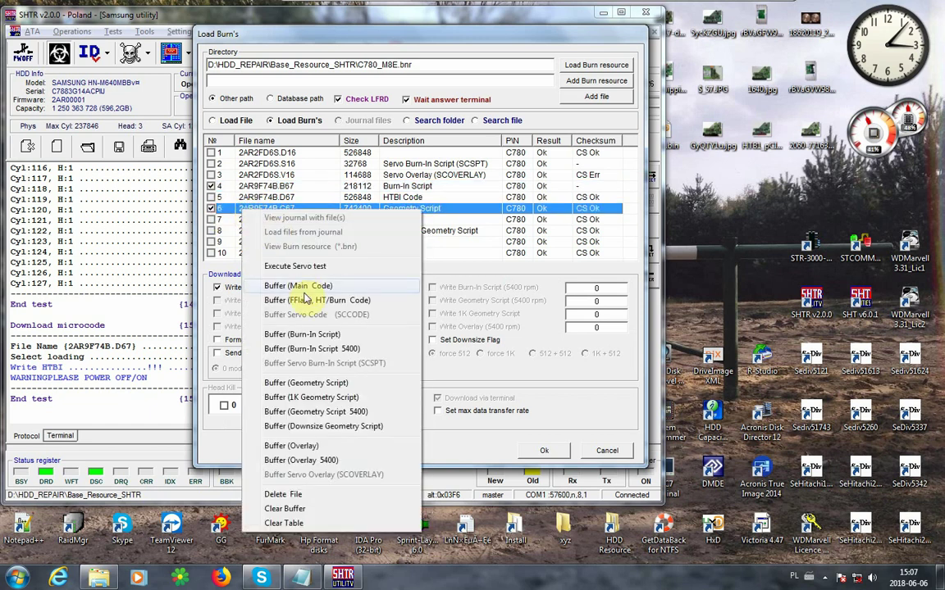
left_click(307, 416)
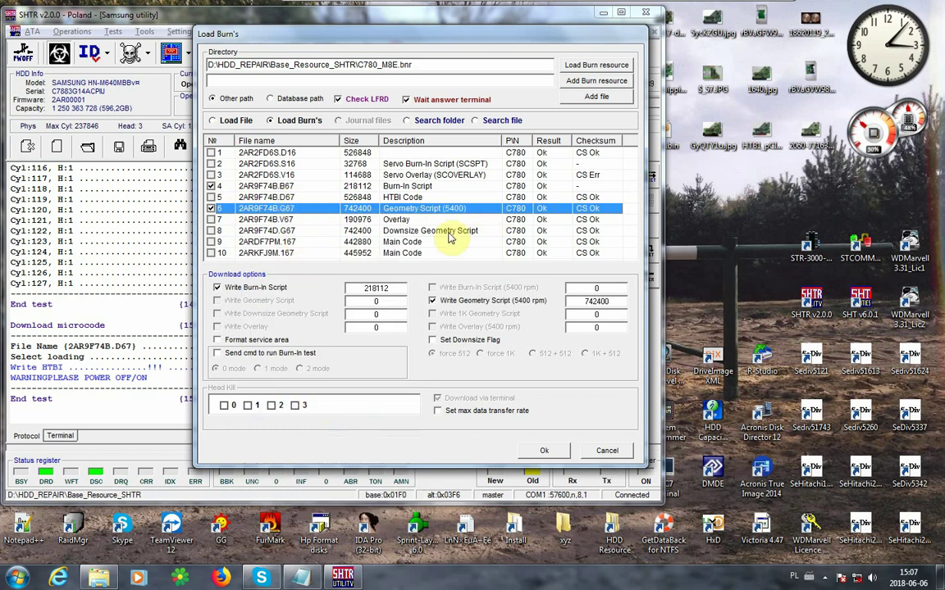
Select the overlay file 2AR9F74B.V67 and assign it to the Overlay 5400 buffer.
left_click(211, 220)
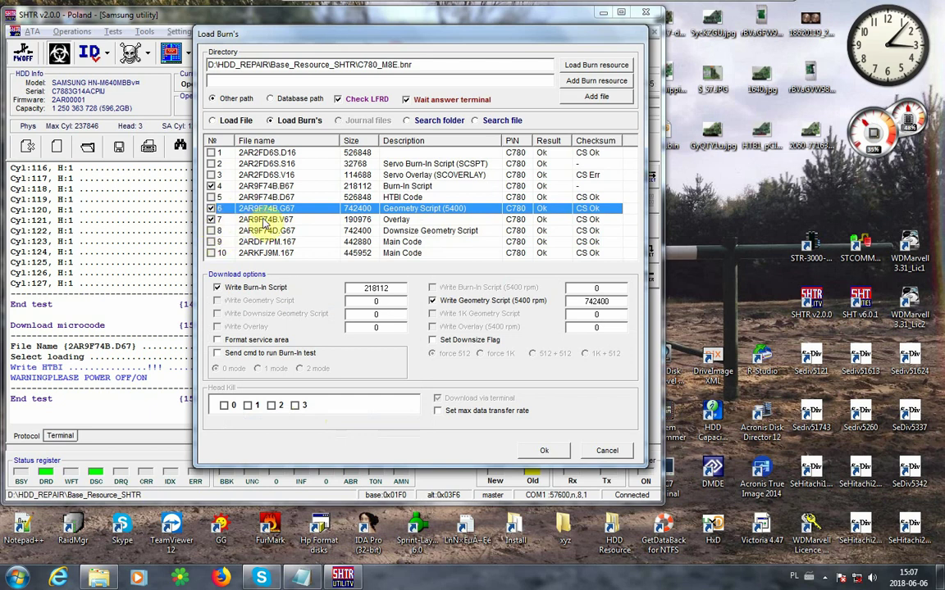
right_click(264, 221)
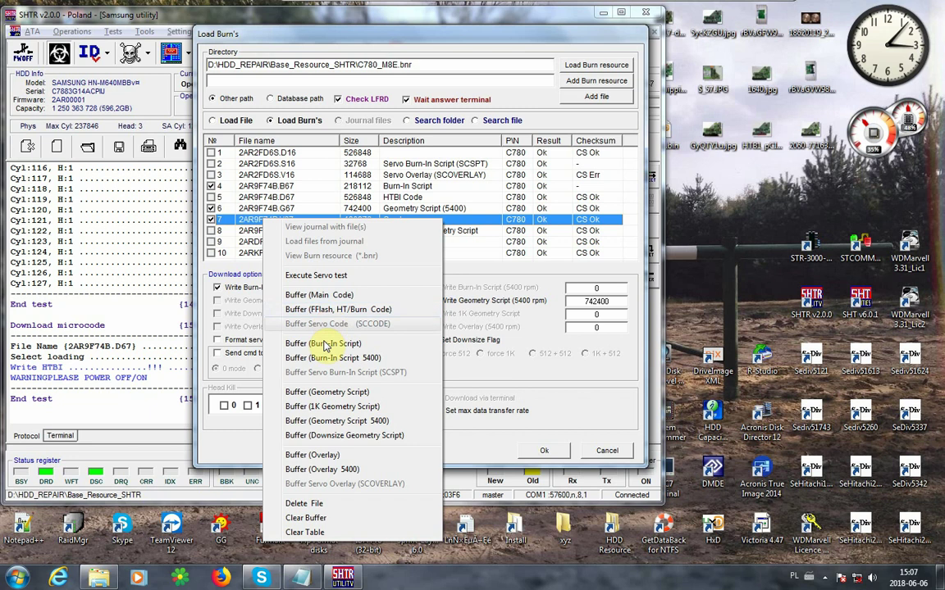
left_click(320, 469)
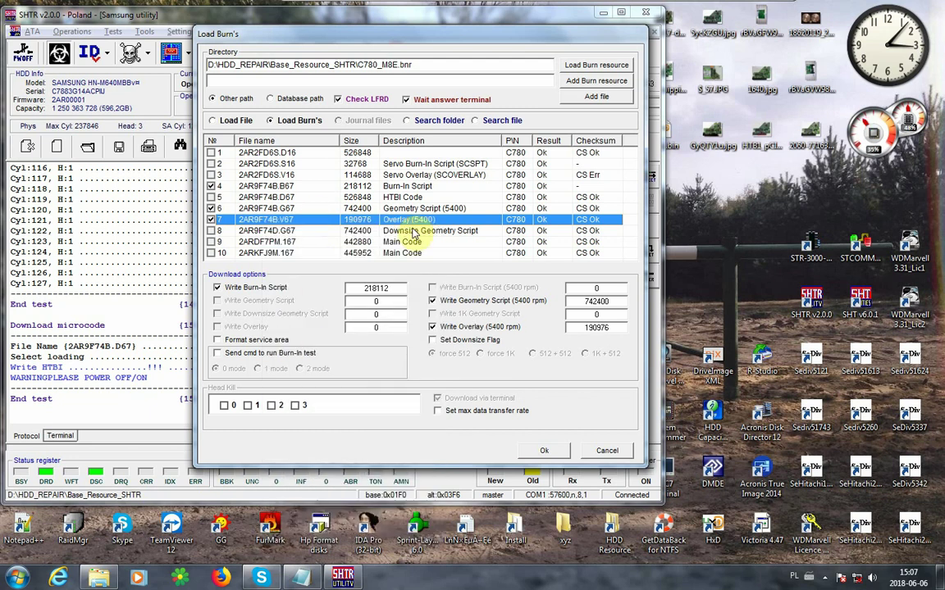
mouse_move(373, 34)
left_mouse_down()
mouse_move(164, 180)
mouse_move(197, 158)
left_mouse_up()
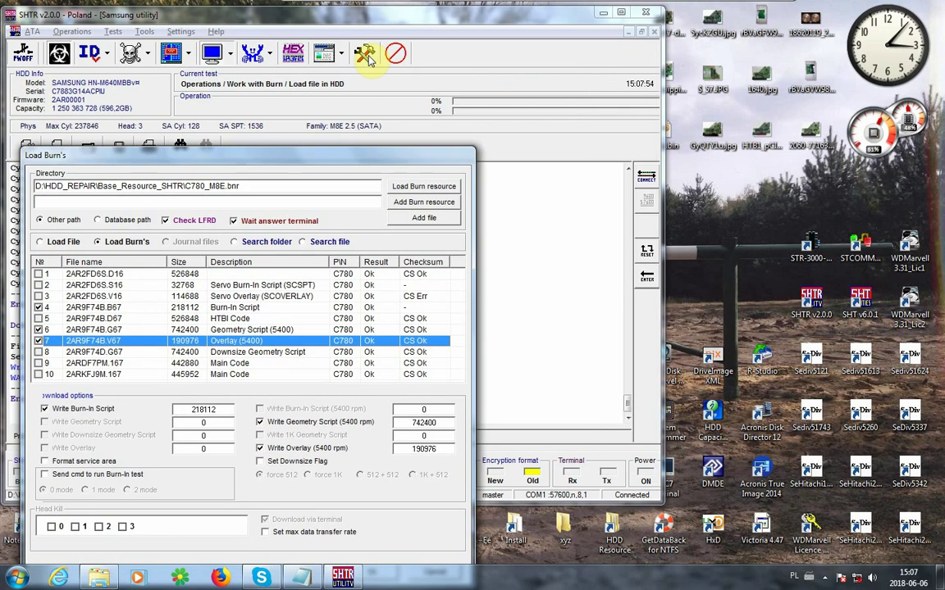
left_click(366, 56)
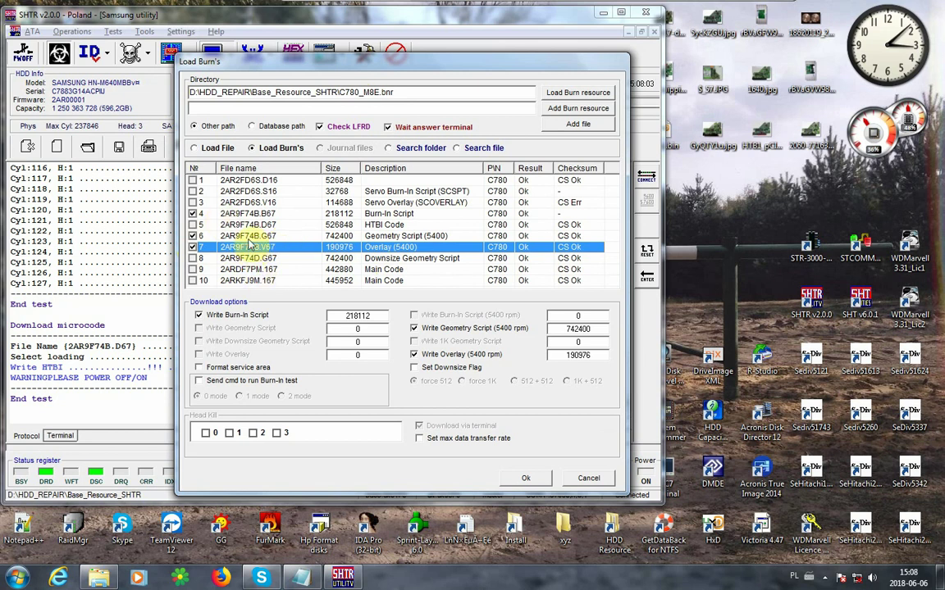
Turn off the write options for the 5400 rpm Geometry Script and the 5400 rpm Overlay.
left_click(229, 235)
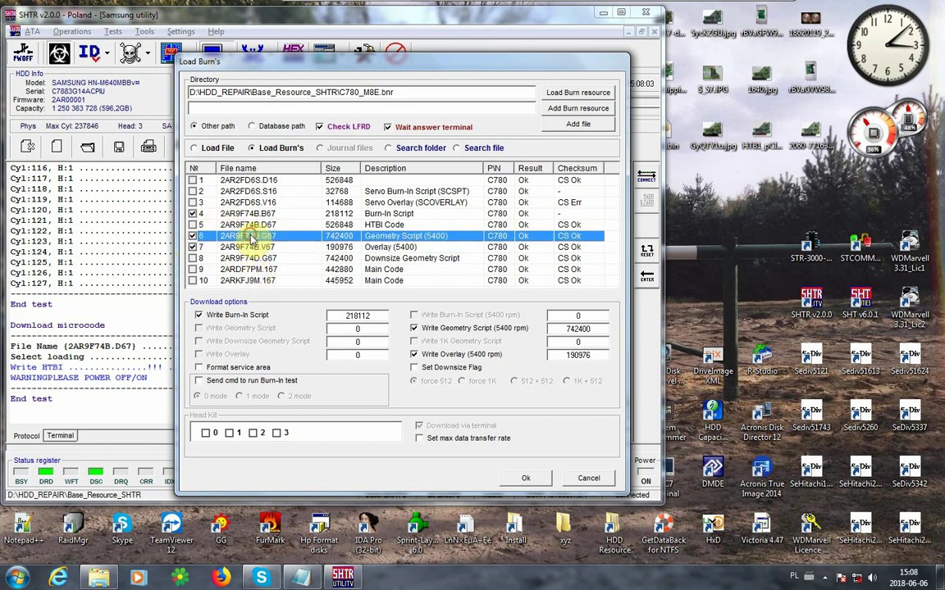
left_click(194, 237)
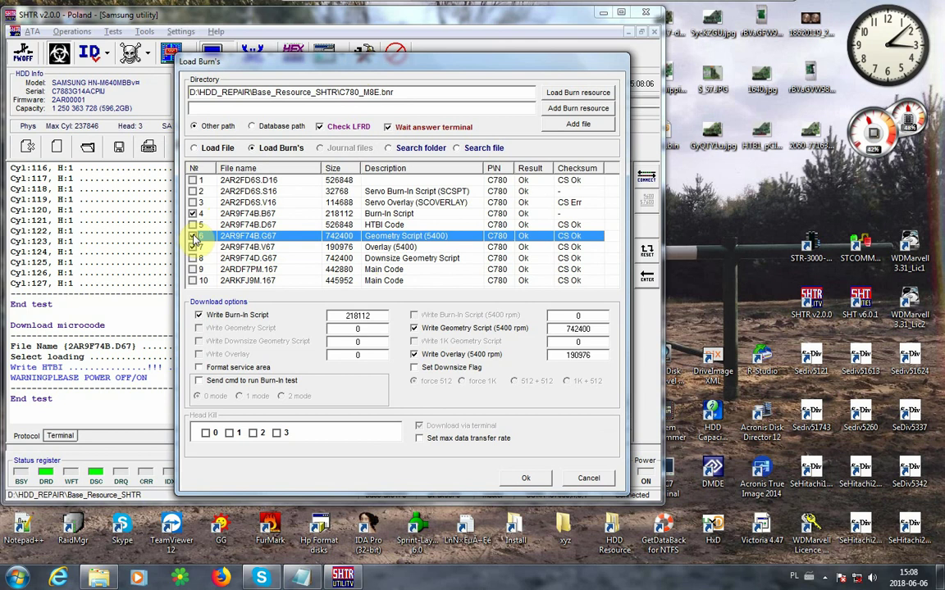
left_click(423, 356)
left_click(425, 357)
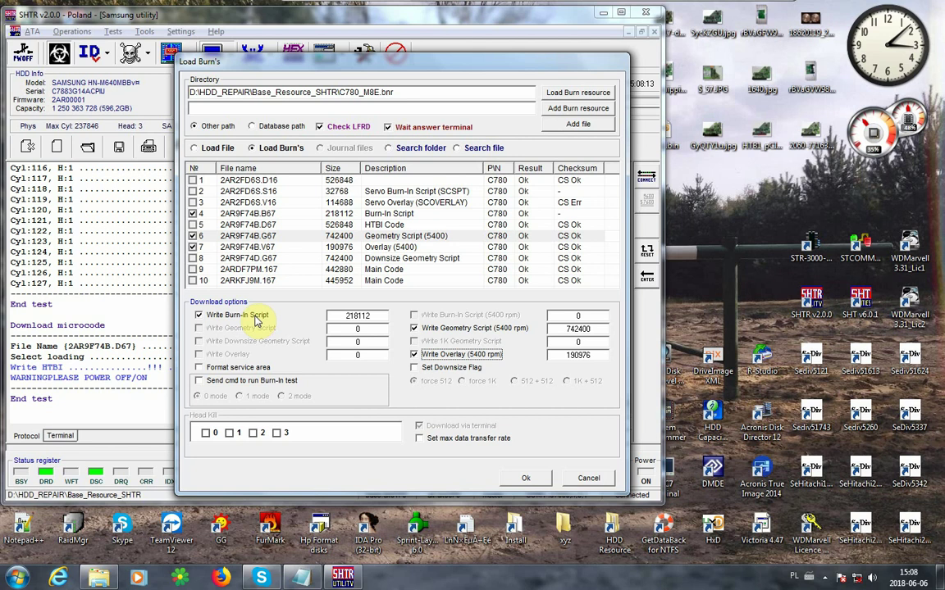
left_click(414, 354)
left_click(414, 328)
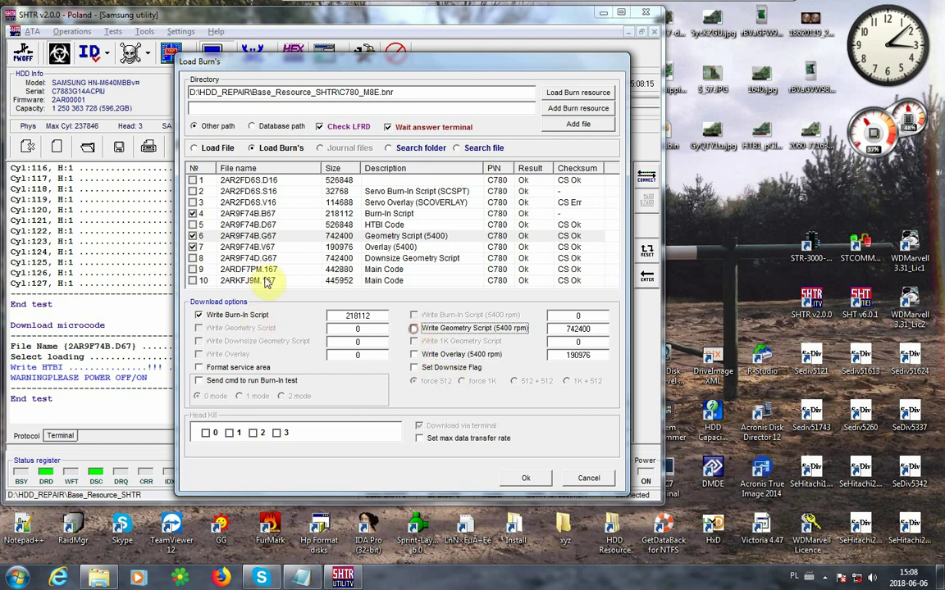
Try assigning 2AR9F74B.G67 to the Burn-In Script buffer and 2AR9F74B.V67 to the Geometry Script buffer.
left_click(239, 236)
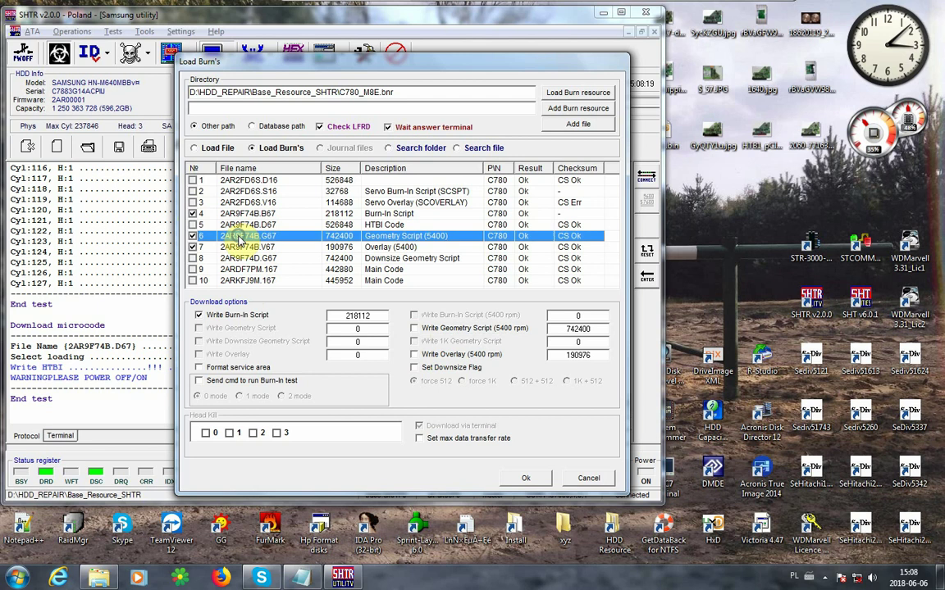
right_click(239, 237)
left_click(244, 363)
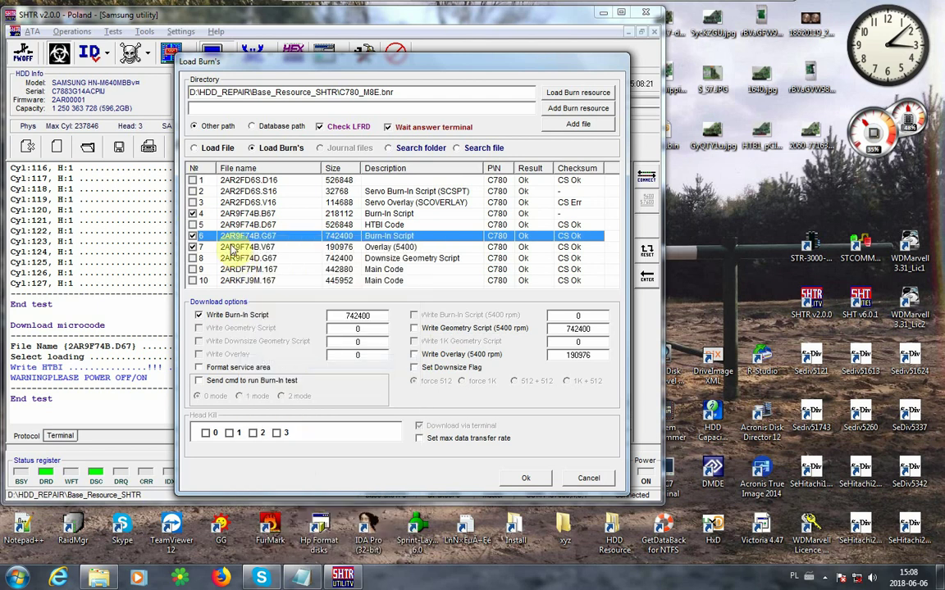
right_click(232, 249)
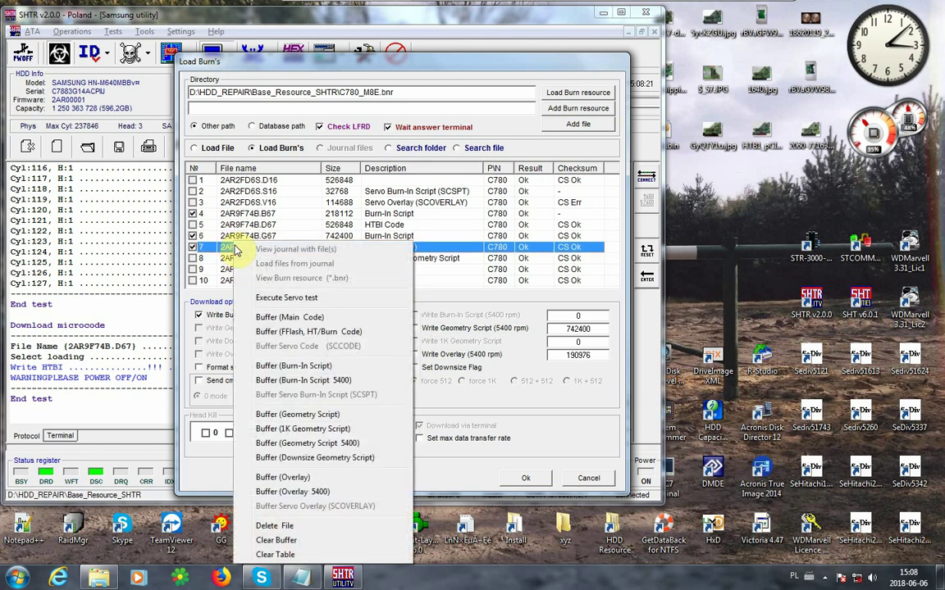
left_click(264, 415)
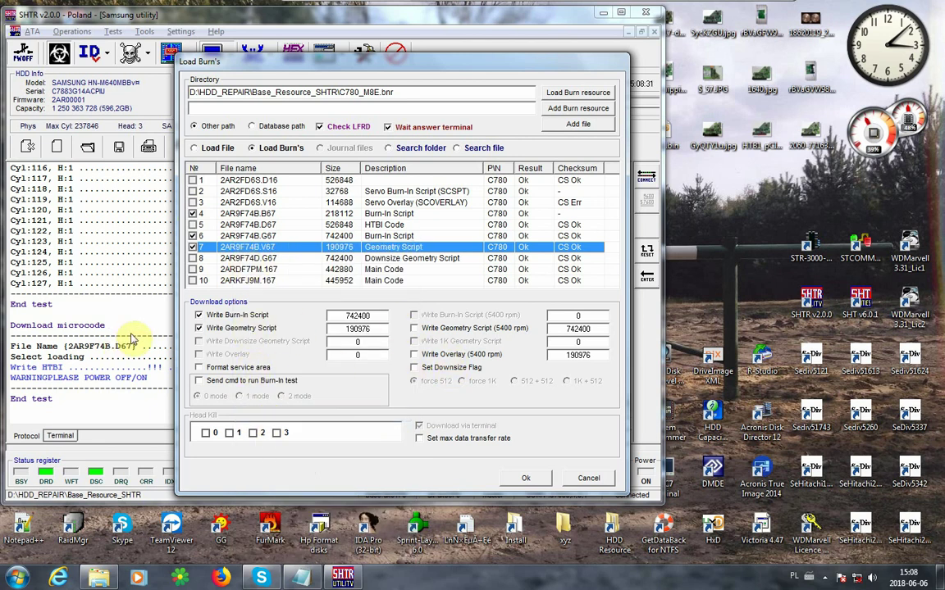
Discard the wrong buffer assignments by cancelling the burn loading dialog.
left_click(252, 215)
left_click(246, 237)
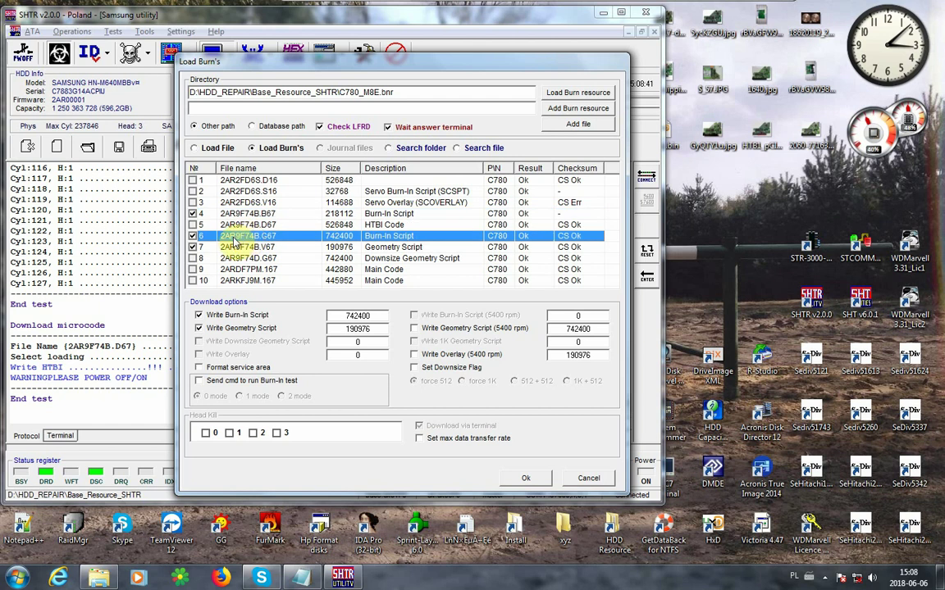
left_click(237, 227)
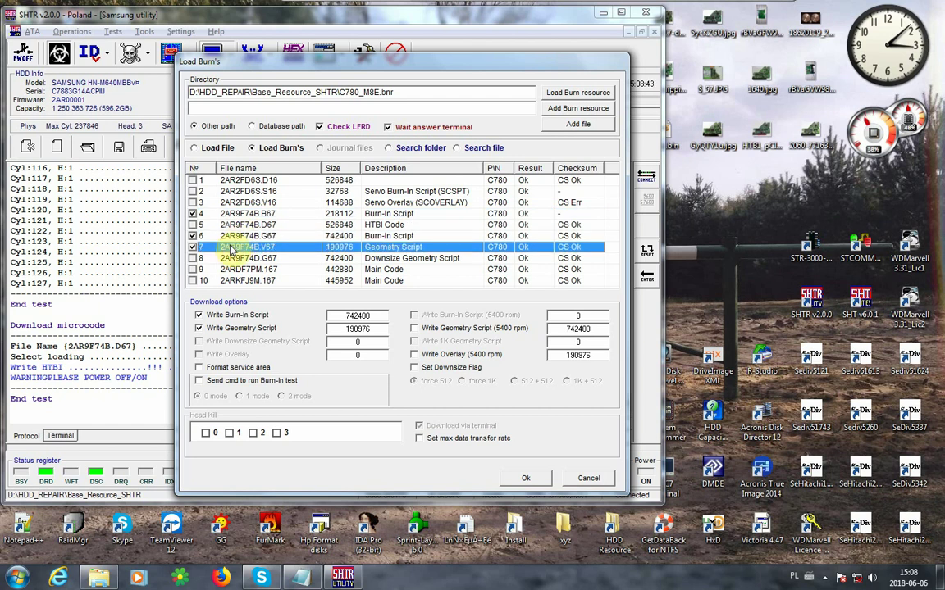
left_click(239, 237)
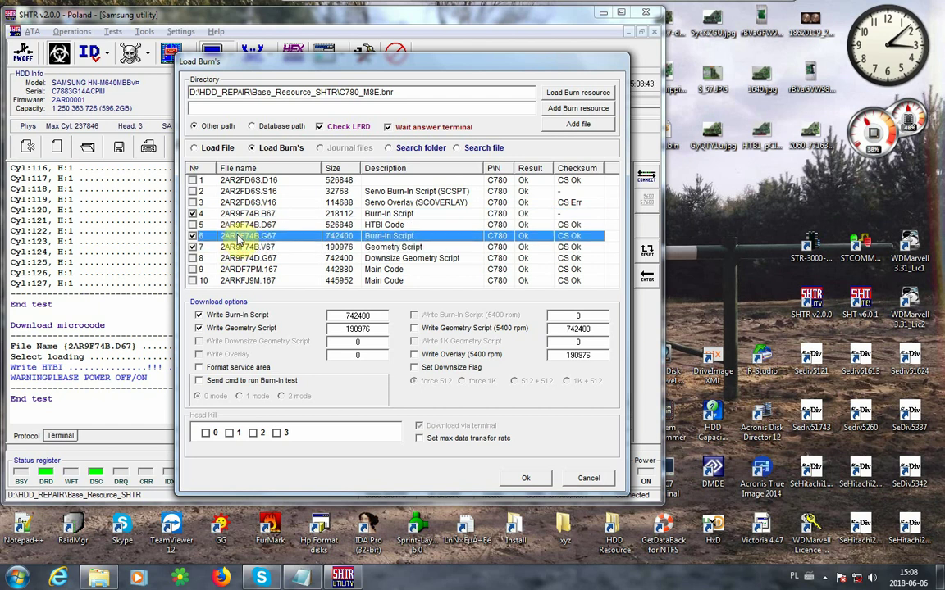
left_click(588, 478)
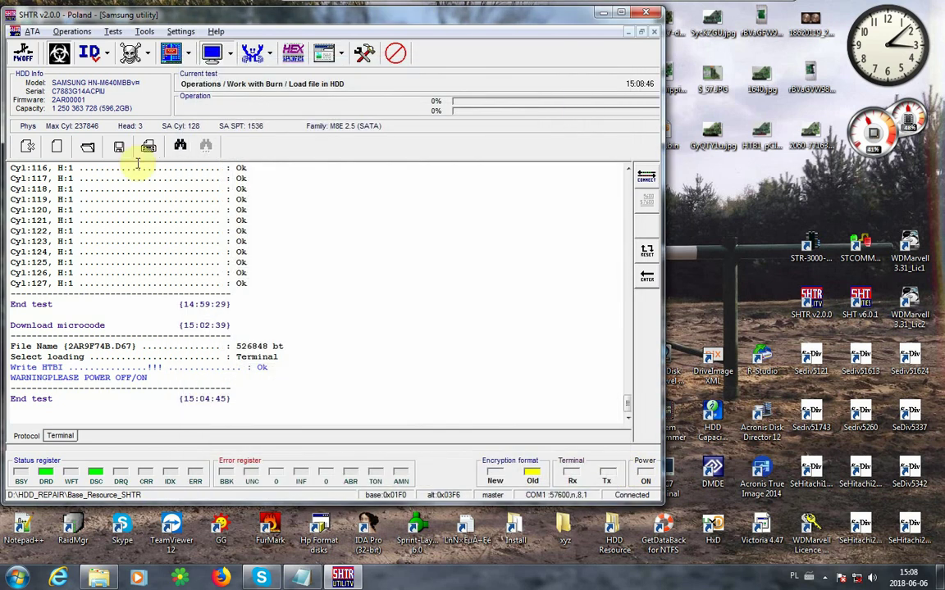
Reopen the file loading dialog with the burn resource C780_M8E.bnr and enable downloading via terminal.
left_click(124, 52)
left_click(482, 72)
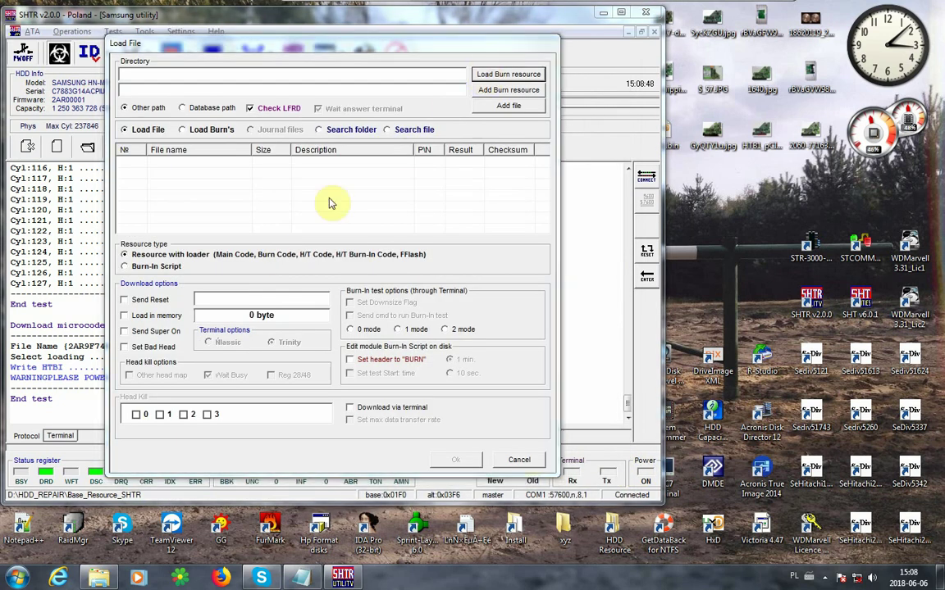
left_click(261, 162)
double_click(260, 162)
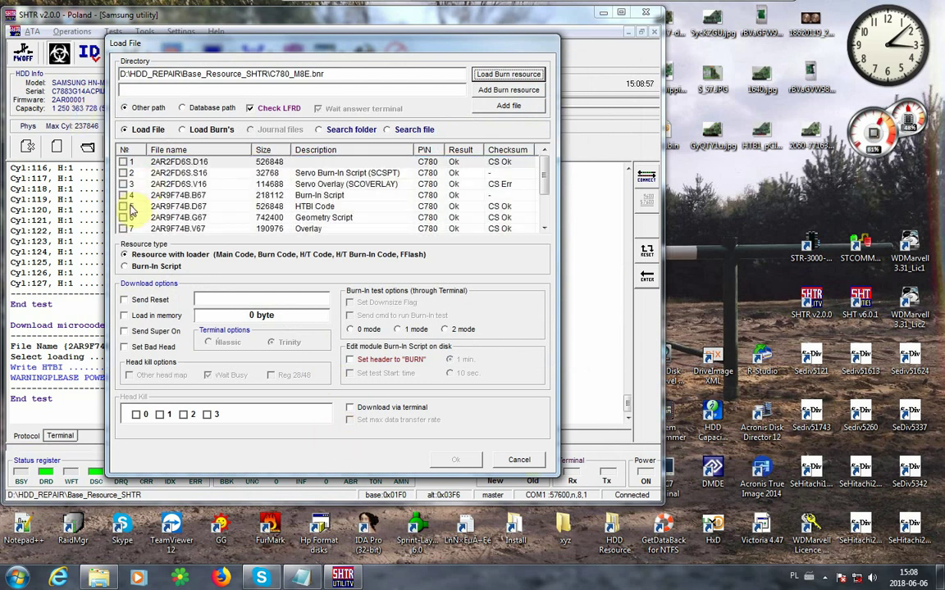
left_click(350, 407)
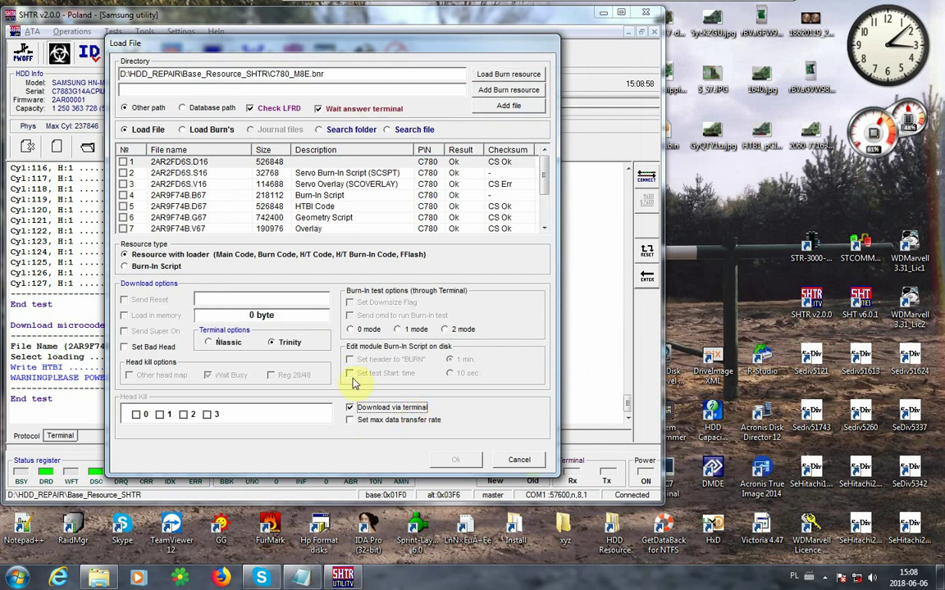
Assign 2AR9F74B.B67 to the Burn-In Script buffer and 2AR9F74B.G67 to the standard Geometry Script buffer.
left_click(123, 196)
right_click(191, 199)
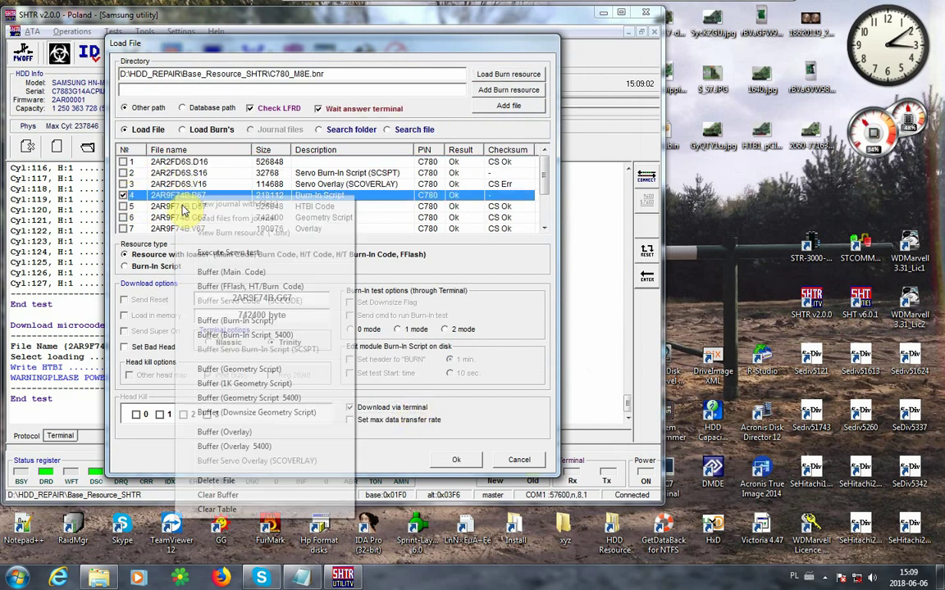
left_click(215, 325)
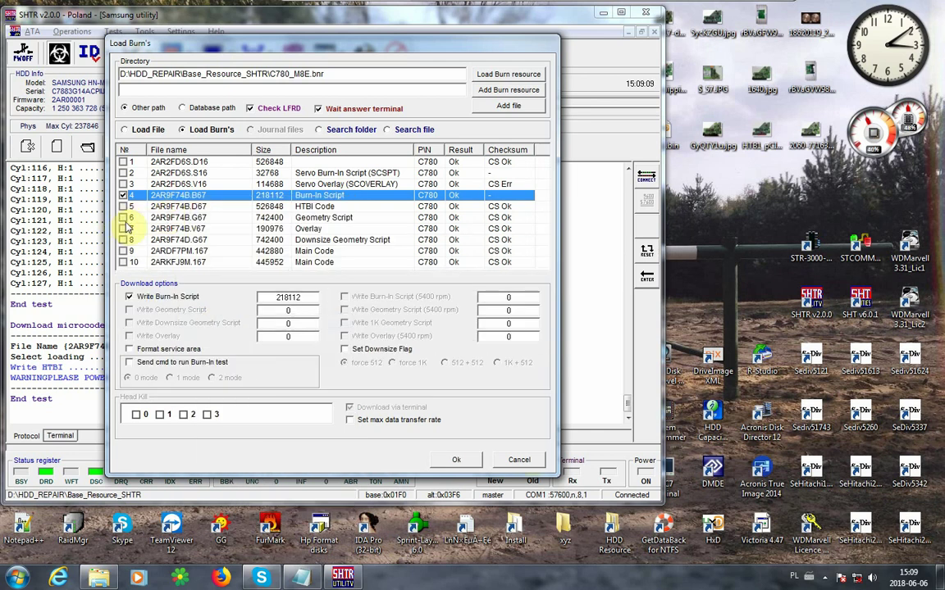
right_click(188, 216)
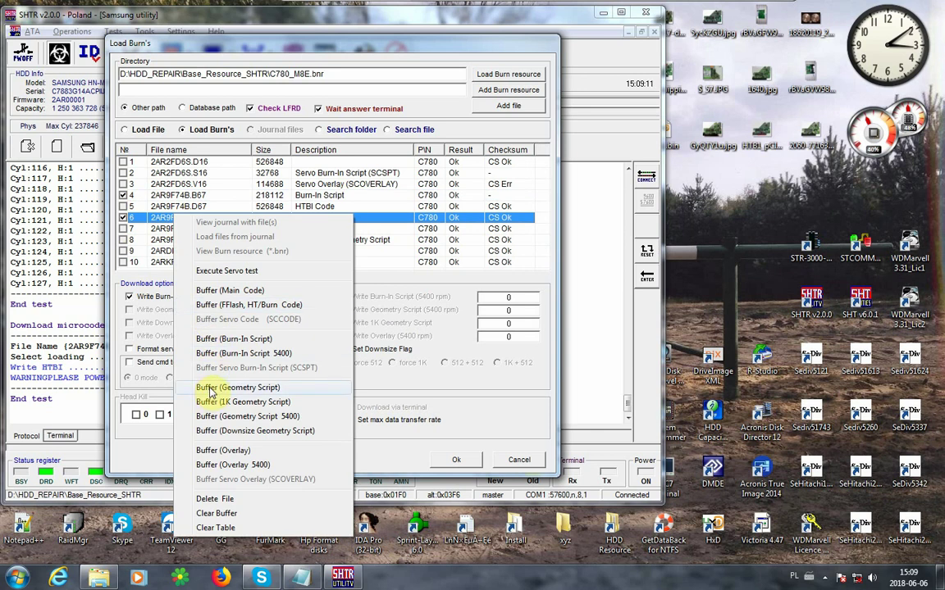
left_click(211, 390)
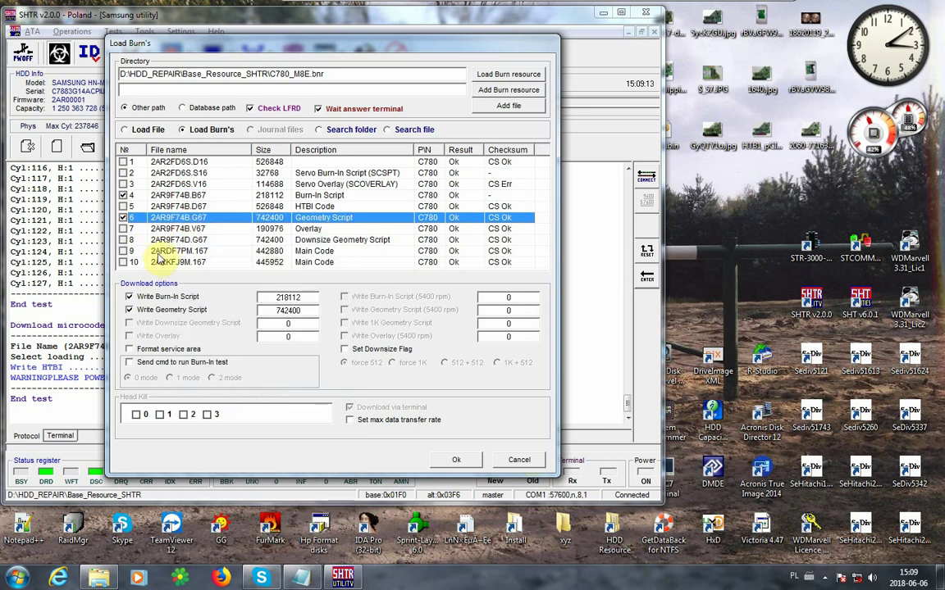
Assign 2AR9F74B.V67 to the standard Overlay buffer and start writing the three burn modules to the drive.
left_click(156, 230)
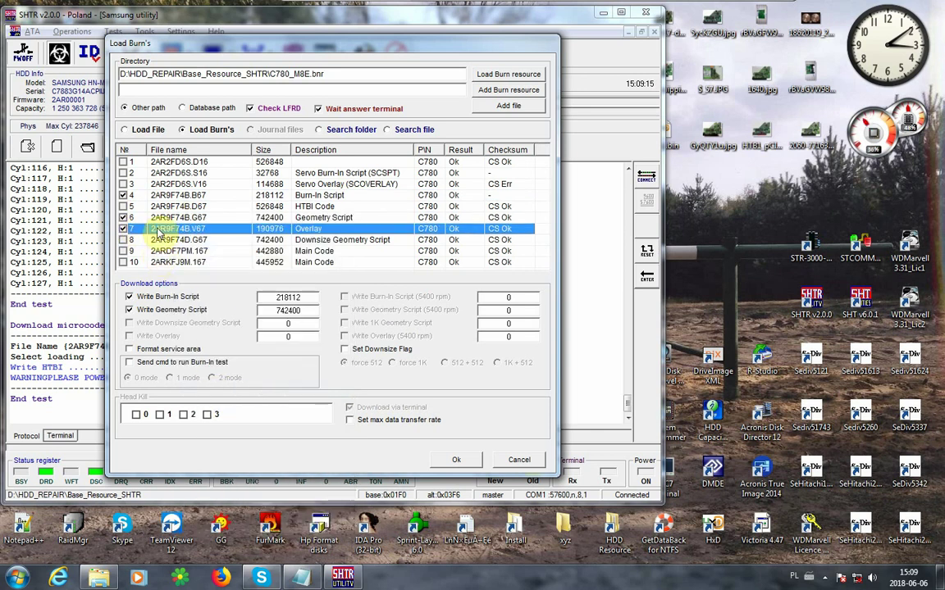
right_click(158, 233)
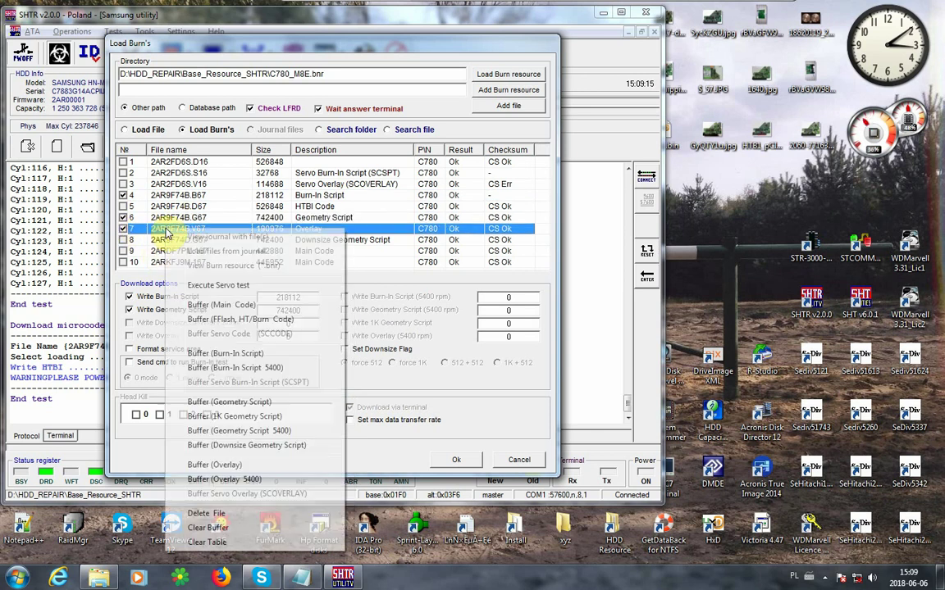
left_click(204, 465)
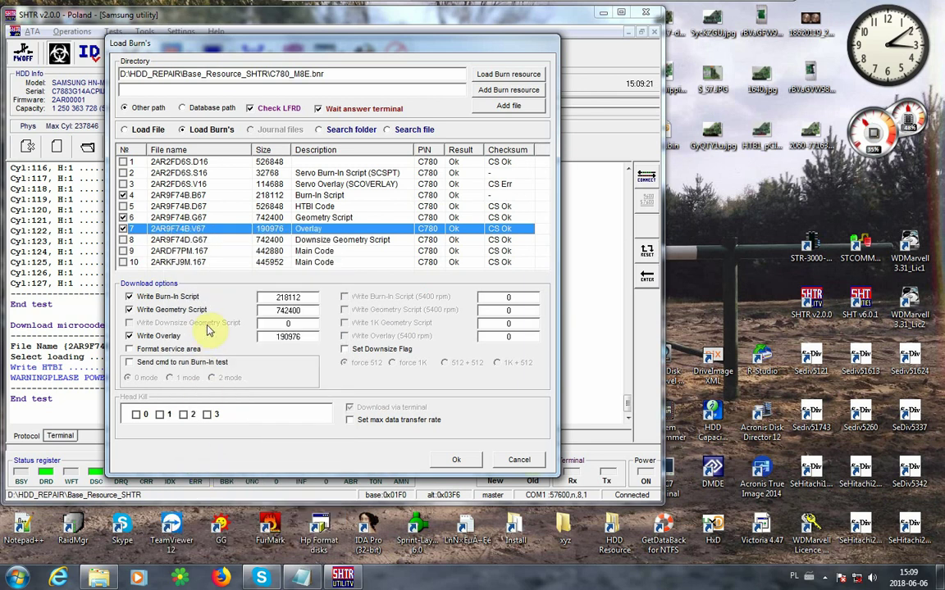
left_click(456, 461)
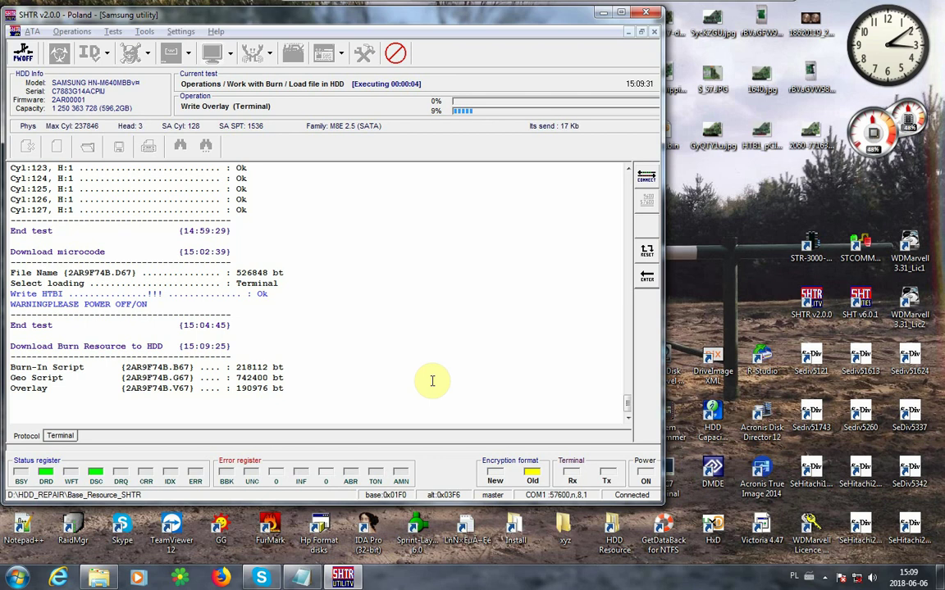
Switch to the Notepad notes and add the line "sorry for my delay but this is my secound burn for my disk :)".
left_click(301, 579)
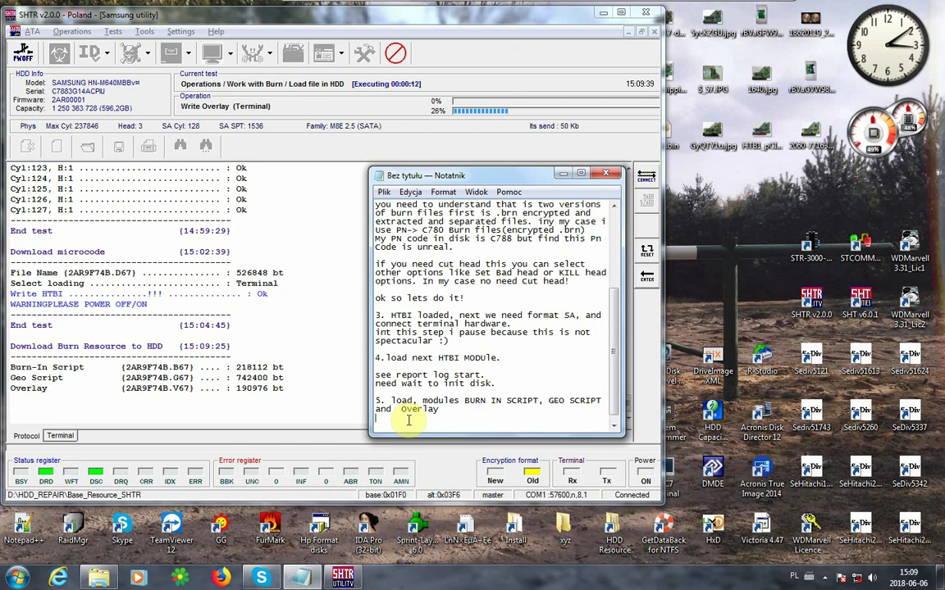
type("sorry for ")
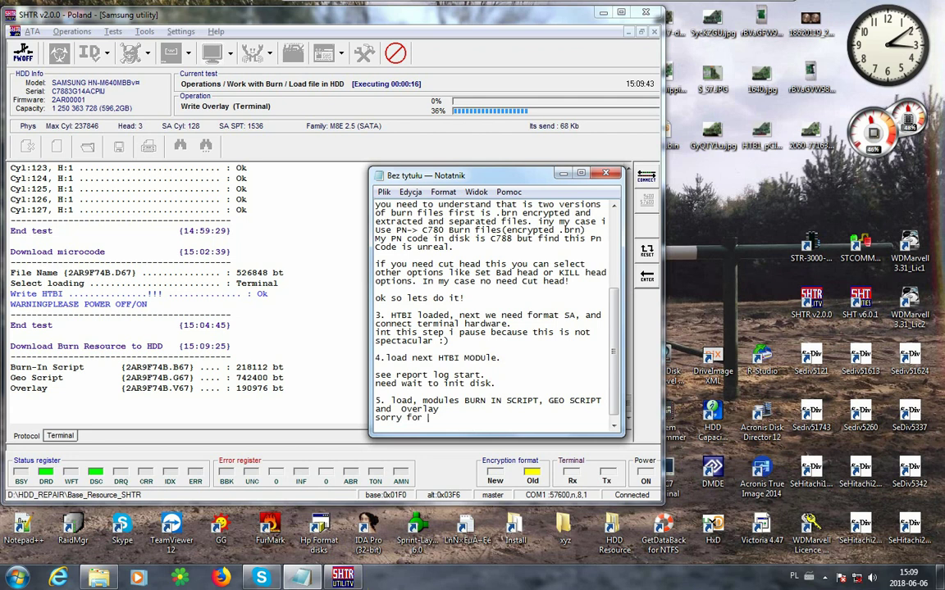
type("my")
type("de")
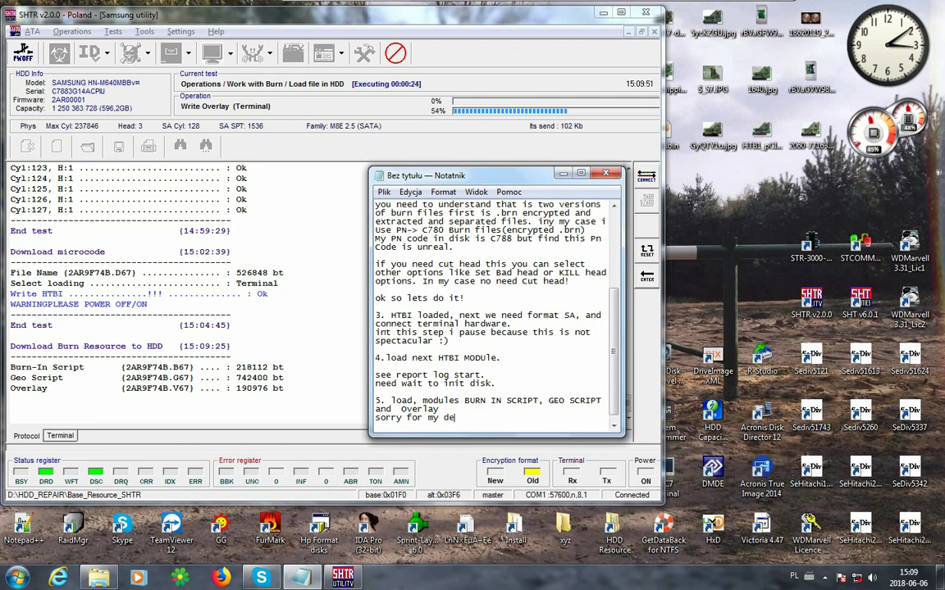
type("lay but ")
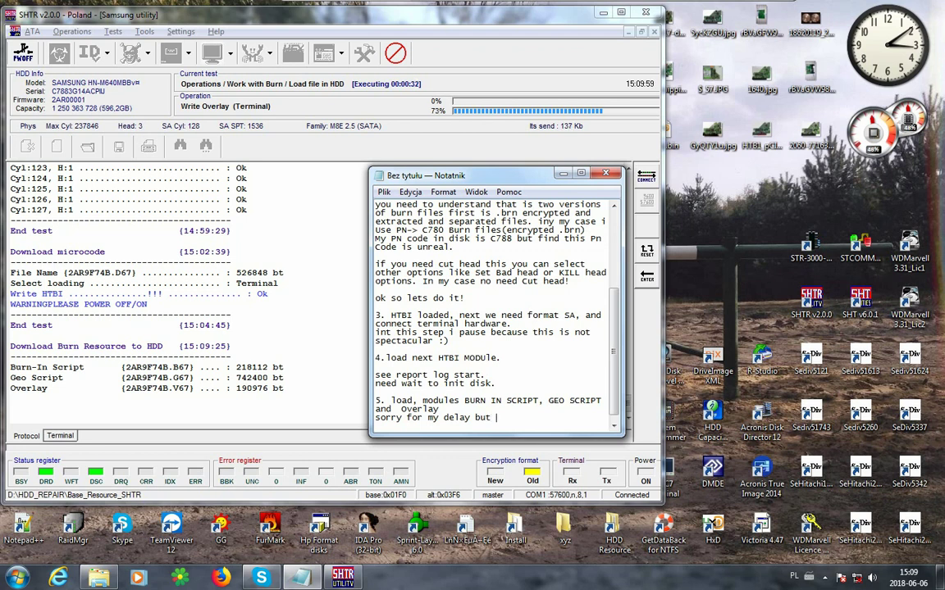
type("this is my")
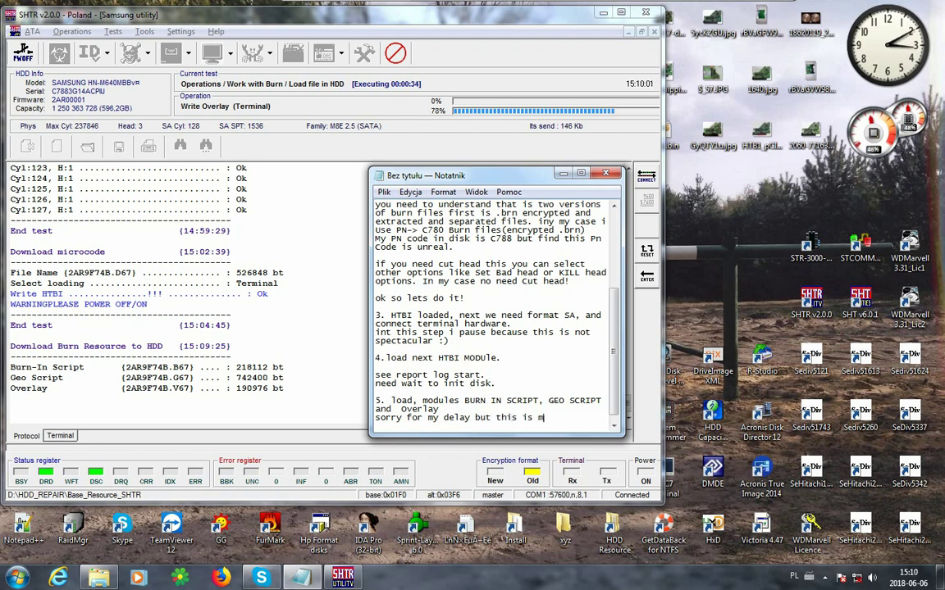
key("BackSpace")
key("BackSpace")
key("BackSpace")
type("my secoun")
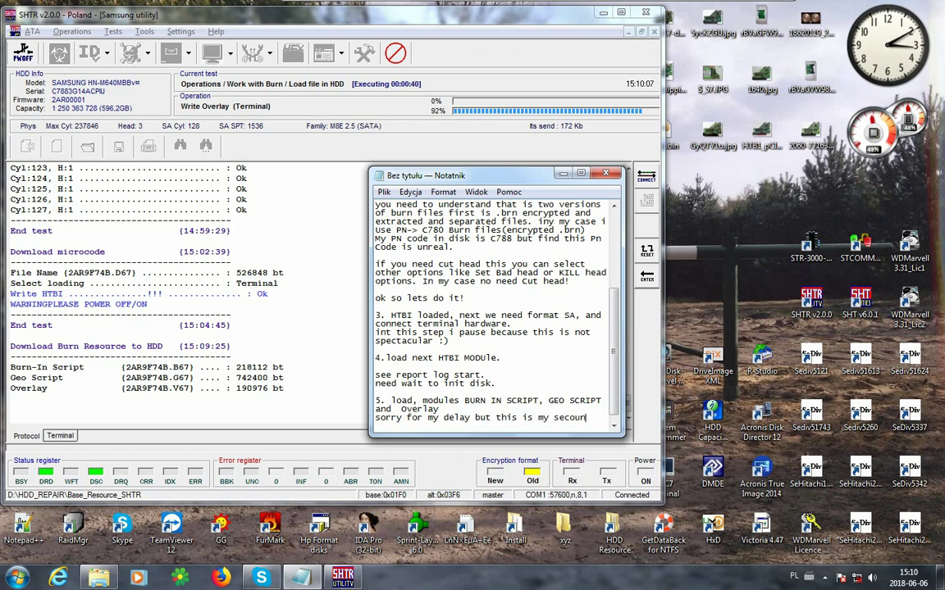
type("d burn for my disk.")
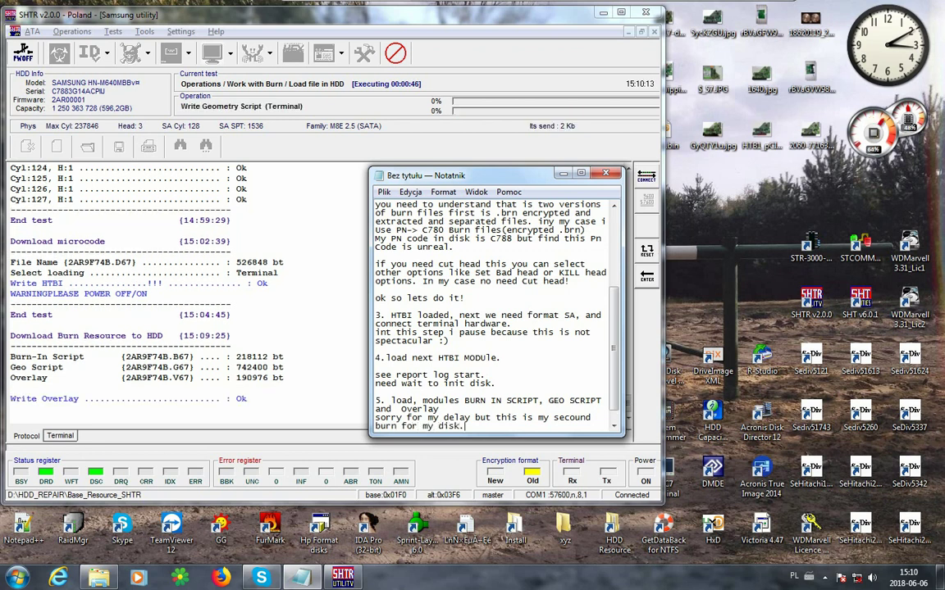
key("BackSpace")
type(":)")
Insert "or misstake" after "delay" in the apology line and start a new line at the end of the notes.
left_click(489, 417)
type("or ")
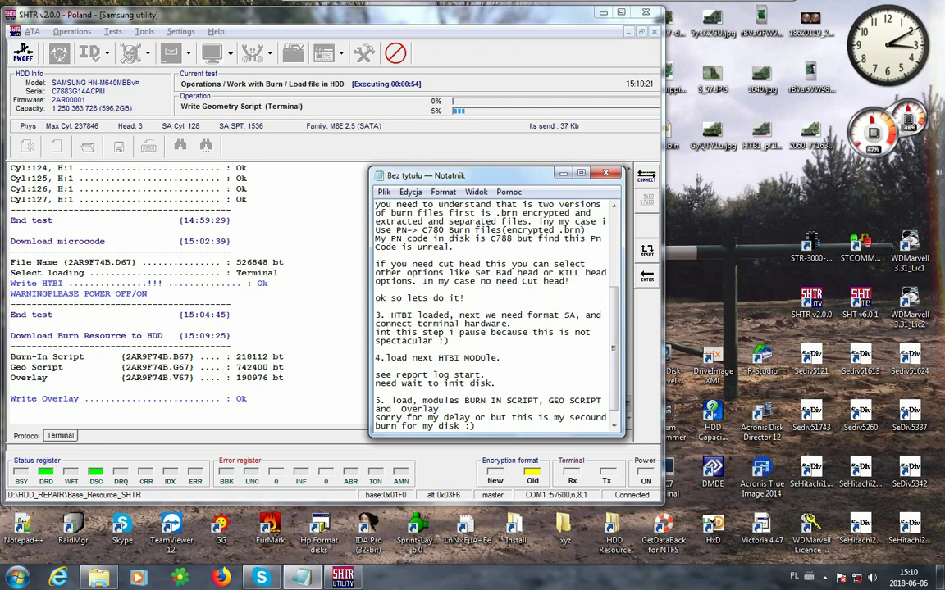
type("misstak")
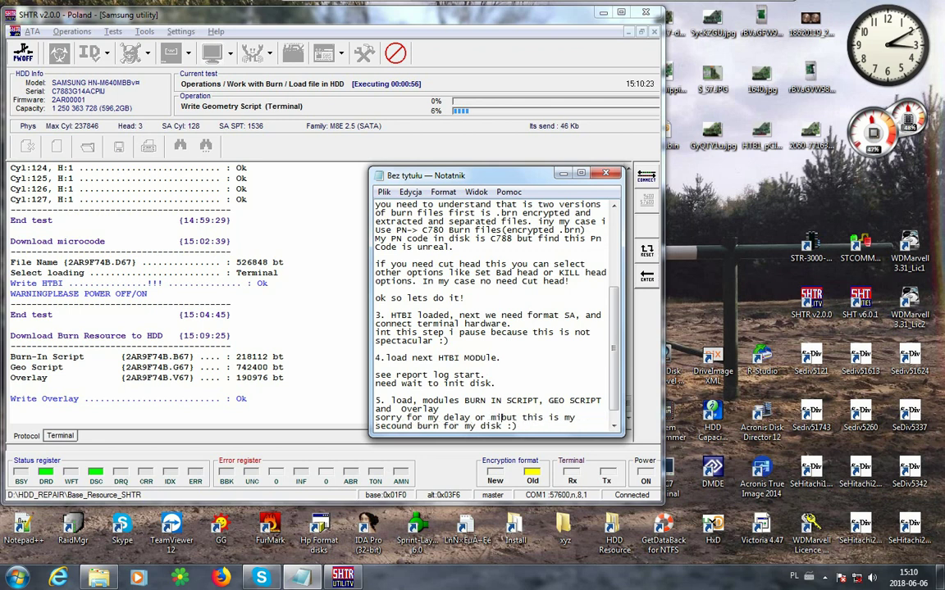
type("e")
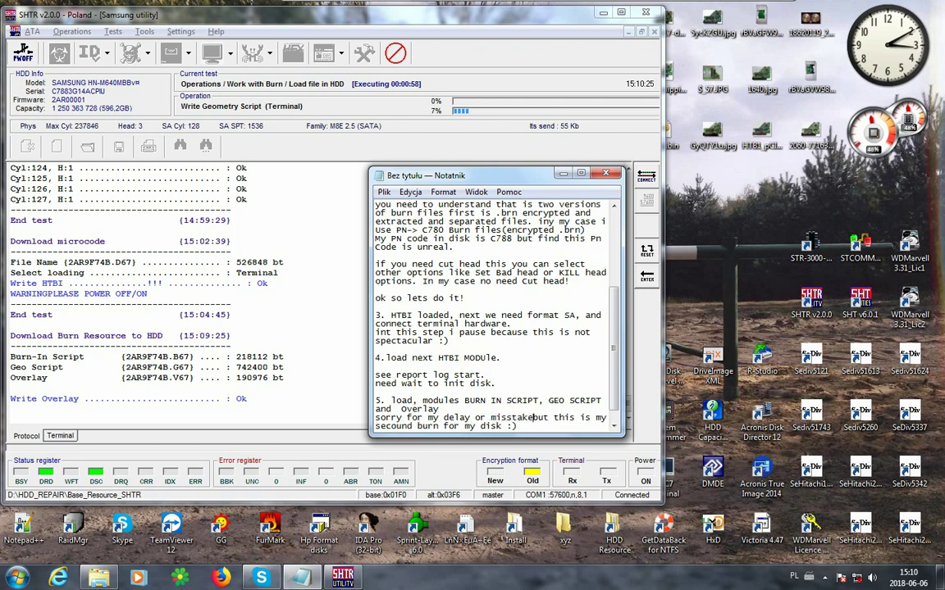
key("ctrl+End")
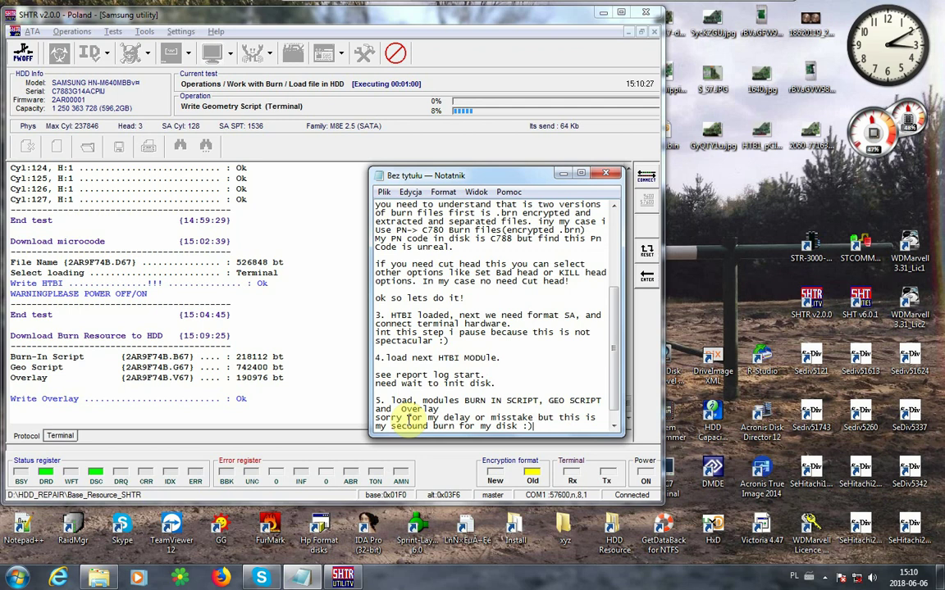
key("Return")
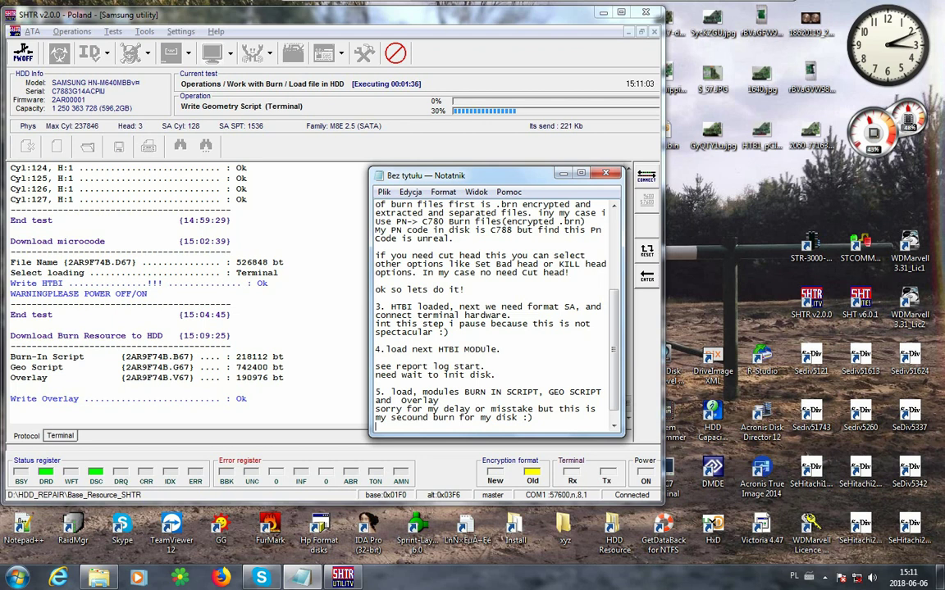
left_click(823, 579)
left_click(823, 579)
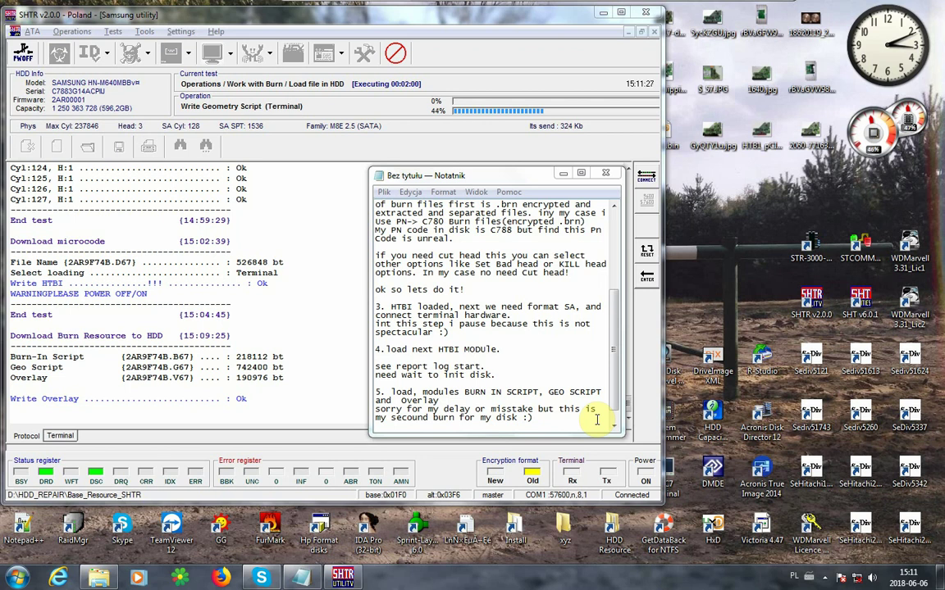
Remove the comma after "load" in note 5 and append "in my case are this:" after "Overlay".
left_click(414, 392)
type(",")
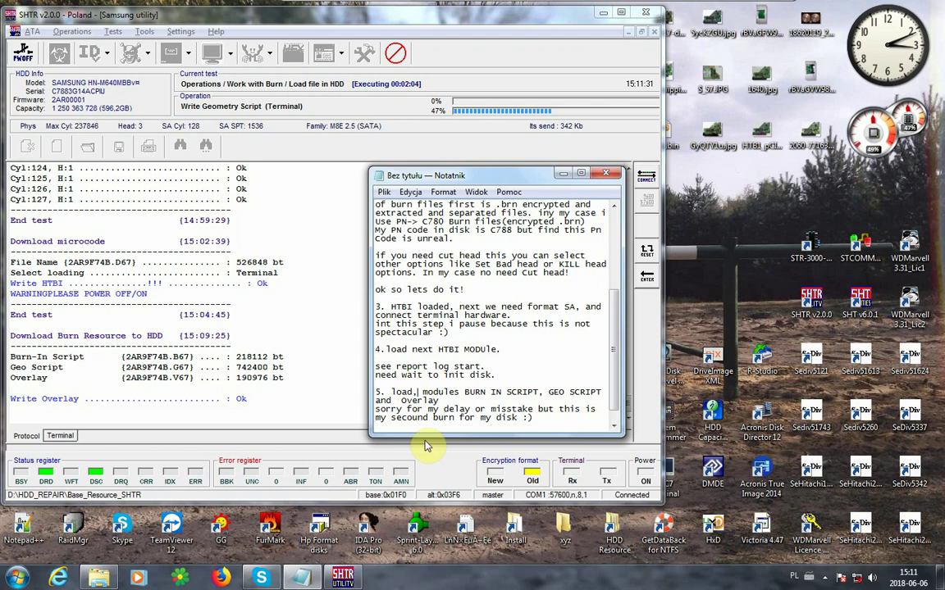
key("BackSpace")
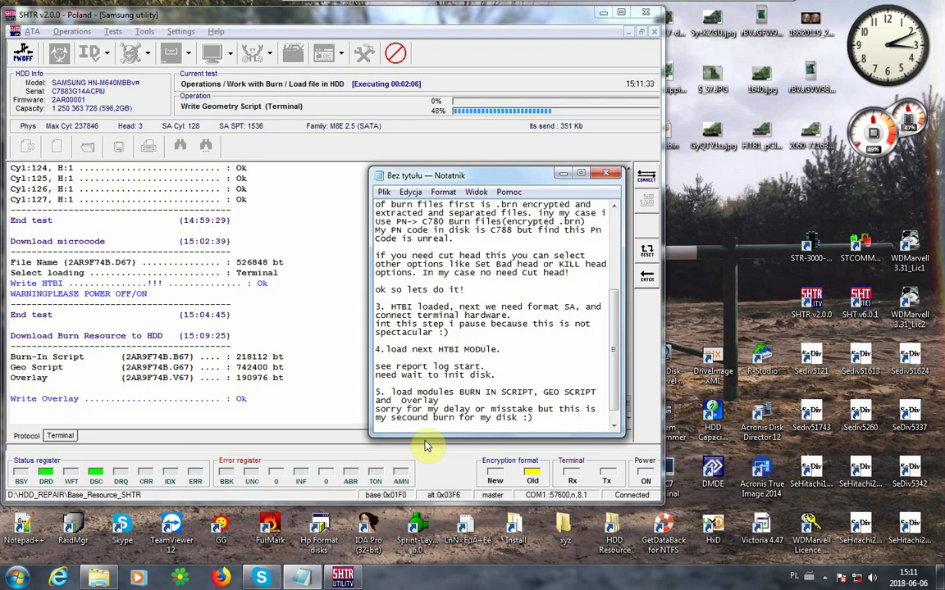
key("Down")
key("End")
type("in my case are this:")
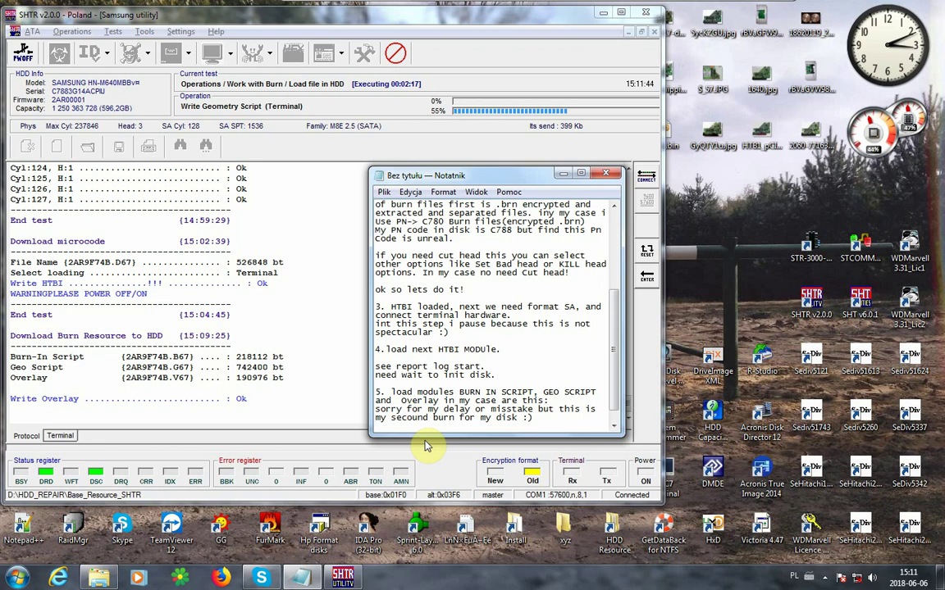
key("Return")
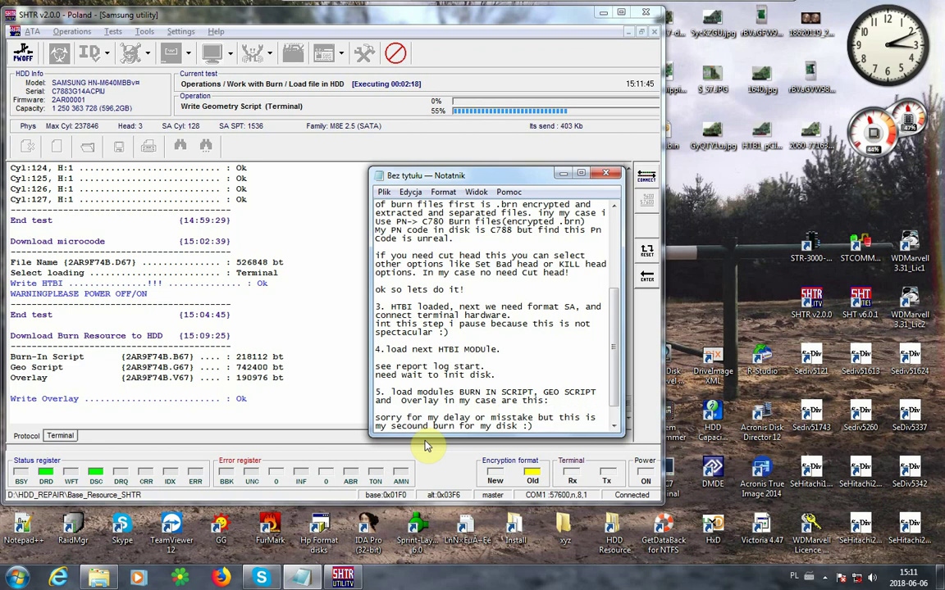
List the labels "Overlay ->", "Geo Script->" and "Burnin test->" on separate lines under note 5.
type("Overlay ->")
key("Return")
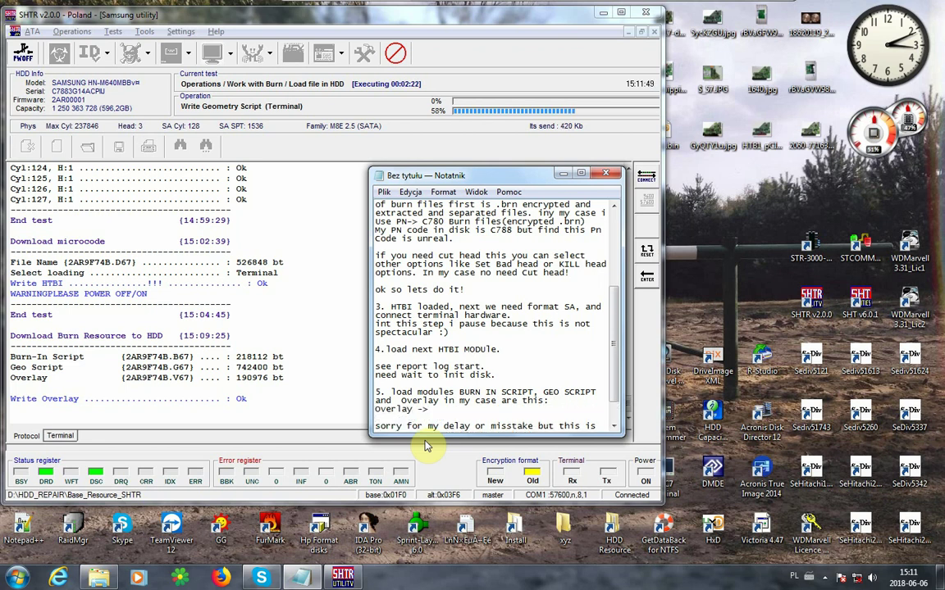
type("Geo Script ->")
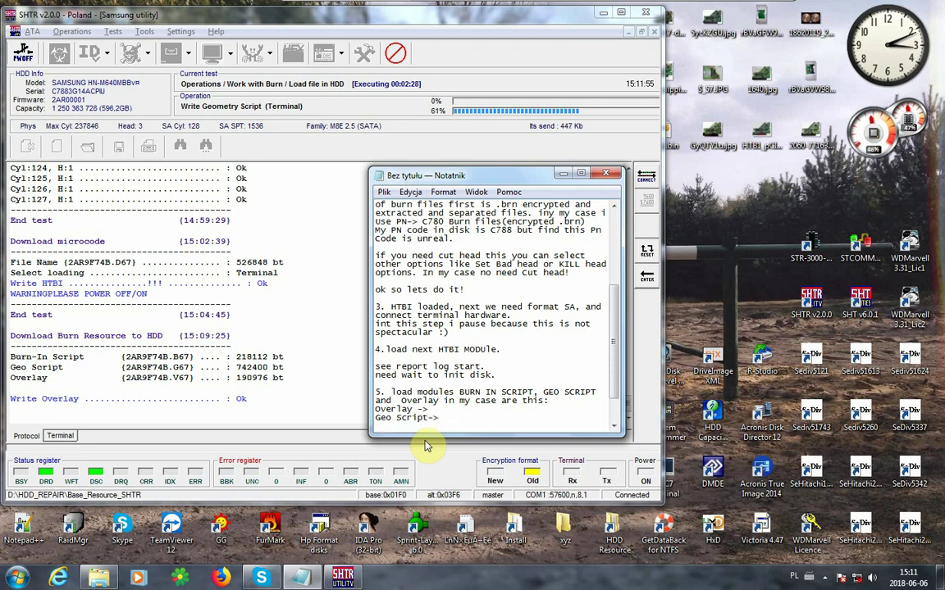
type("Burnin ")
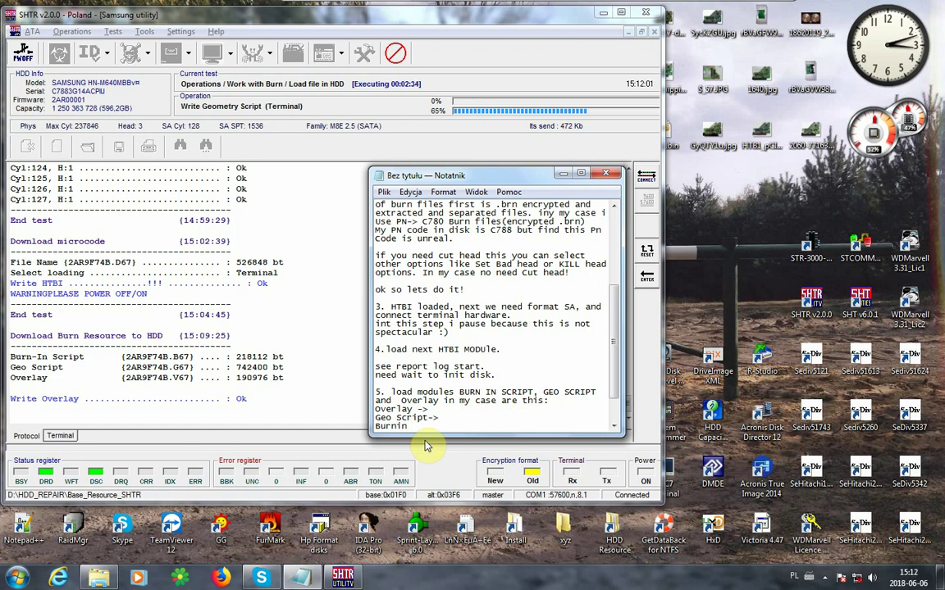
type("test:")
key("BackSpace")
type("->")
Enter the file name 2AR9f74B.V67 beside the Overlay label.
key("Up")
key("Up")
type("2AR")
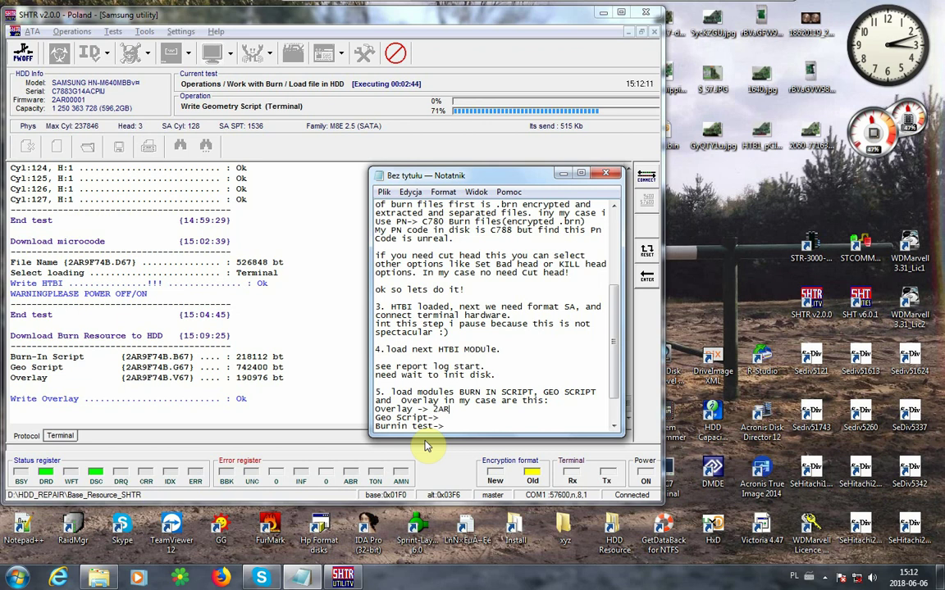
type("9f")
type("74B")
type(".")
type("B")
key("BackSpace")
type("V67")
Copy the base name "2AR9f74B." from the Overlay line to the ends of the Geo Script and Burnin test lines.
key("Left")
key("Left")
key("Left")
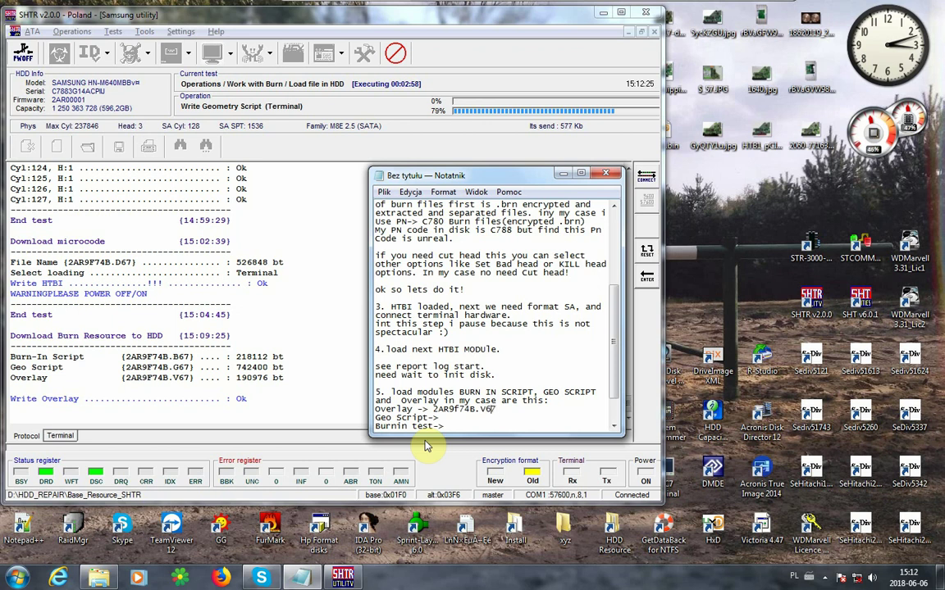
key("shift+Left")
key("shift+Left")
key("shift+Left")
key("shift+Left")
key("shift+Left")
key("shift+Left")
key("shift+Left")
key("shift+Left")
key("shift+Left")
key("ctrl+c")
key("Down")
key("End")
key("ctrl+v")
key("Down")
key("End")
key("ctrl+v")
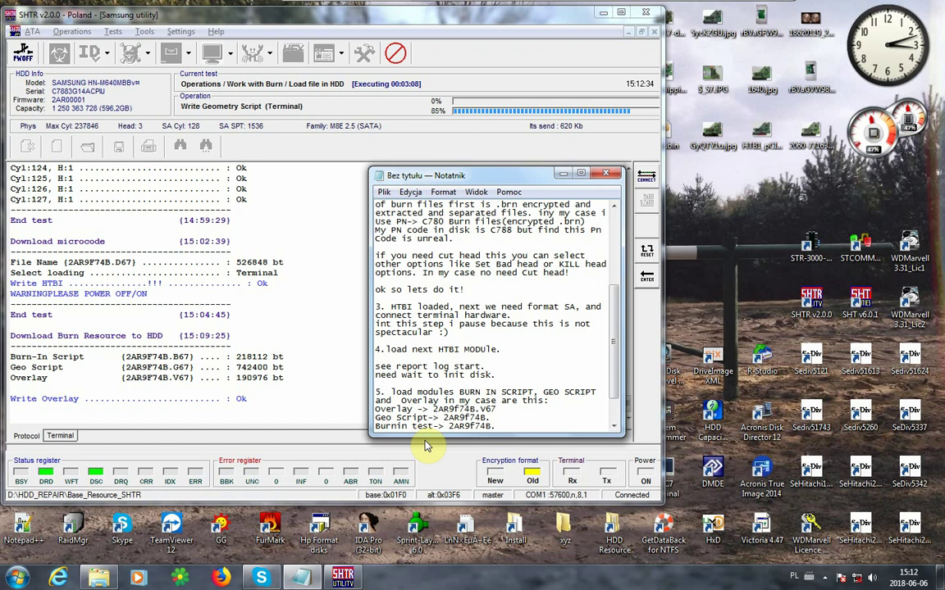
Complete the Geo Script file name with G67 and the Burnin test one with B67, and correct "int this step" to "in this step".
key("Up")
type("g67")
key("BackSpace")
key("BackSpace")
key("BackSpace")
type("G67")
key("Down")
type("B67")
type("sorry for my delay or misstake but this is my secound burn for my disk :)")
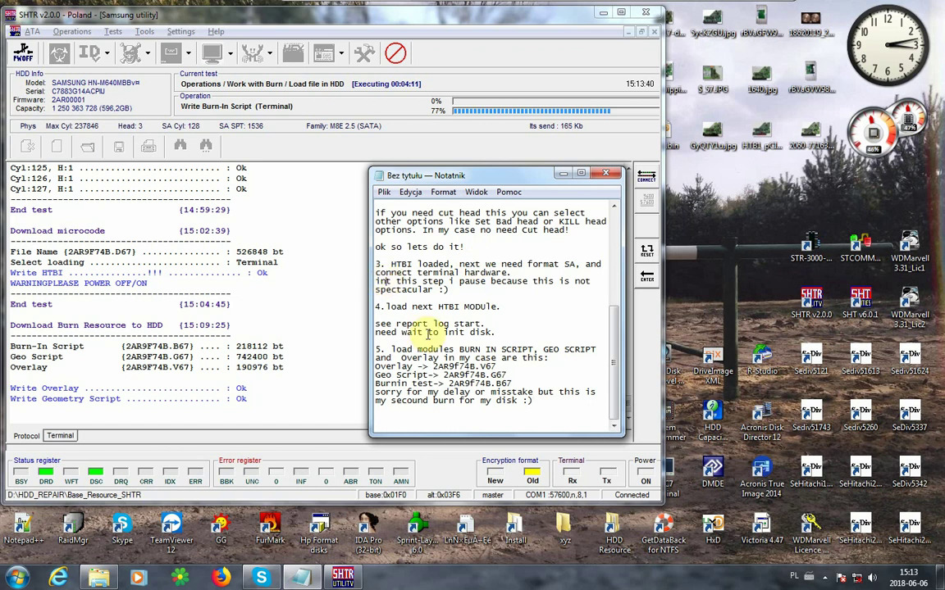
key("Delete")
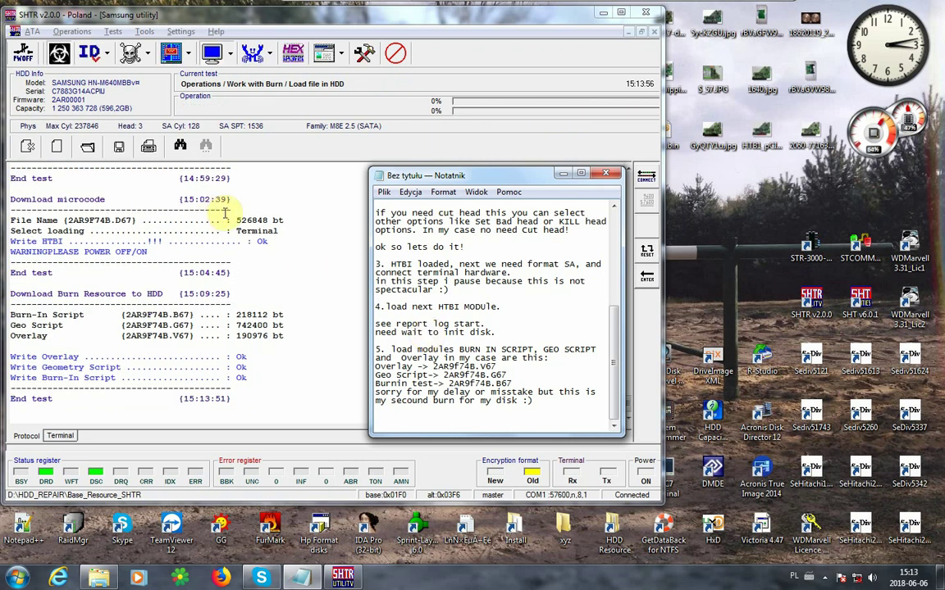
Add the line "ok All files writed in disk" at the end of the notes.
type("o")
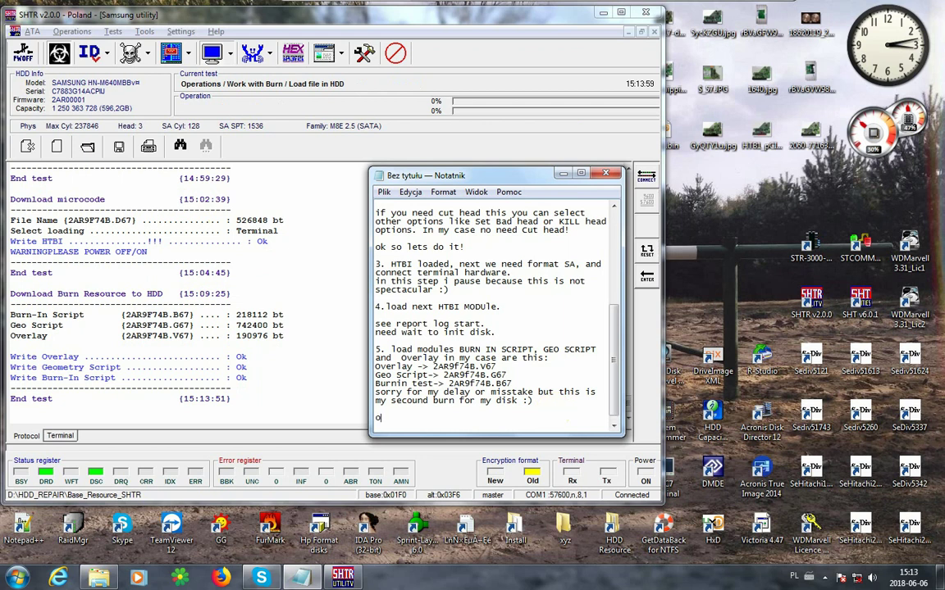
type("k All files d")
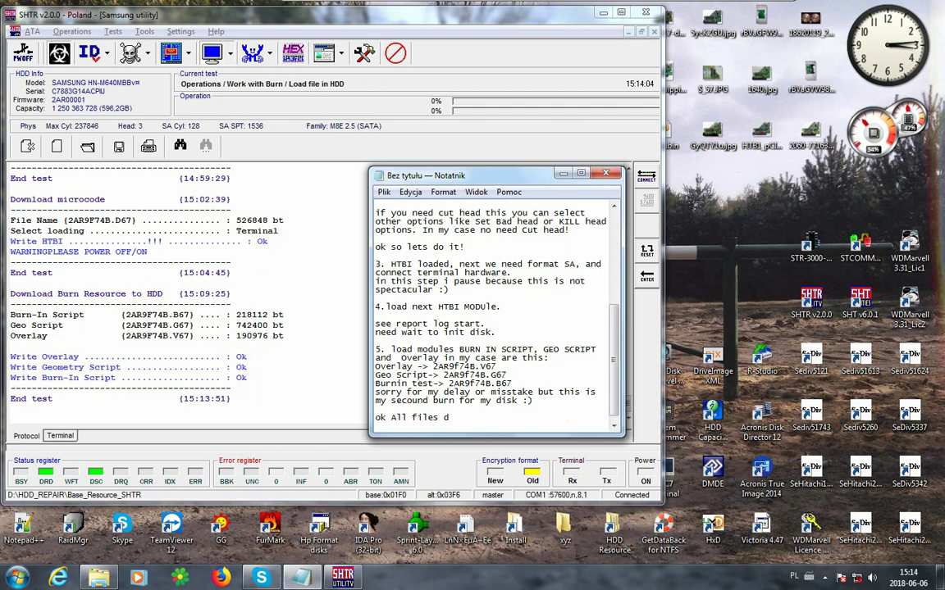
key("BackSpace")
type("writed in disk")
key("Return")
Add note 6 reading "Run Burn in test command, and start burn!".
type("6. ")
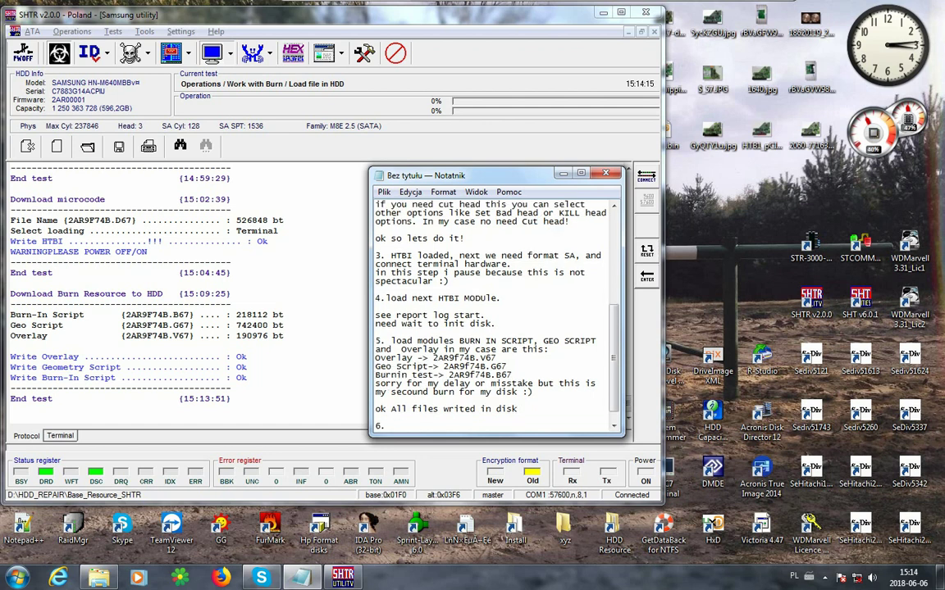
type("Run Burn in test command, ")
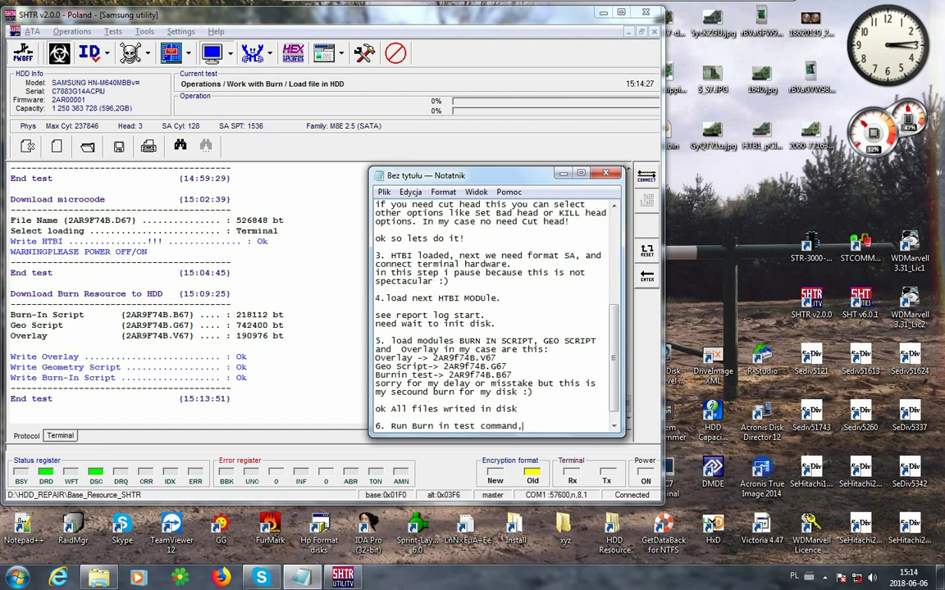
type("and start burn!")
key("Return")
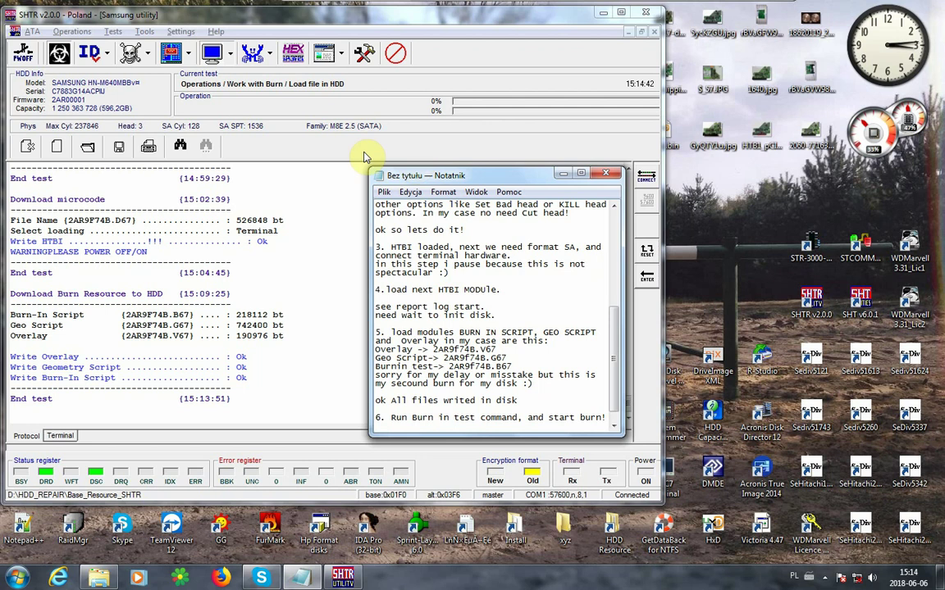
Switch to SHTR and run the Burn-In test command with START BURNIN in 0 mode.
left_click(337, 227)
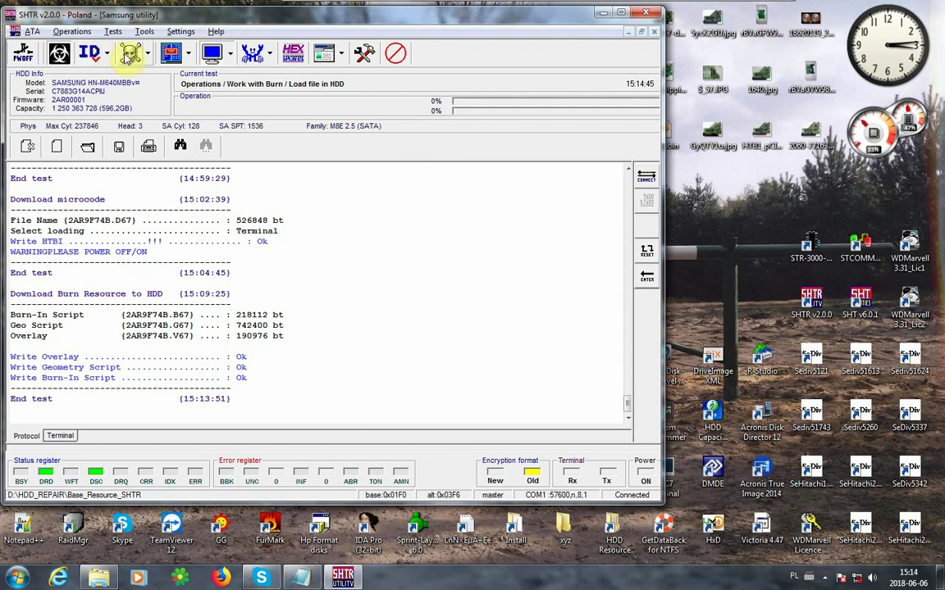
left_click(150, 54)
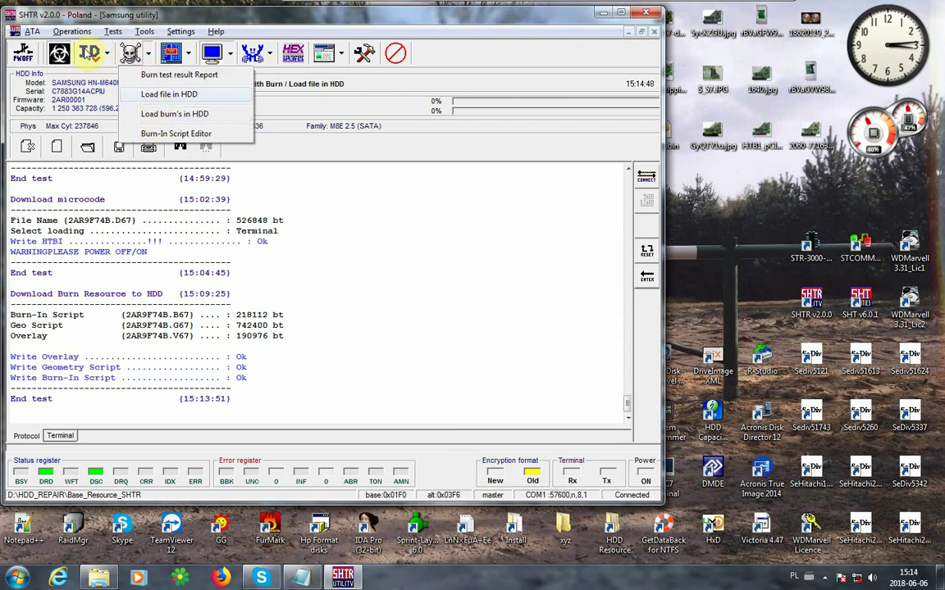
left_click(71, 31)
mouse_move(96, 49)
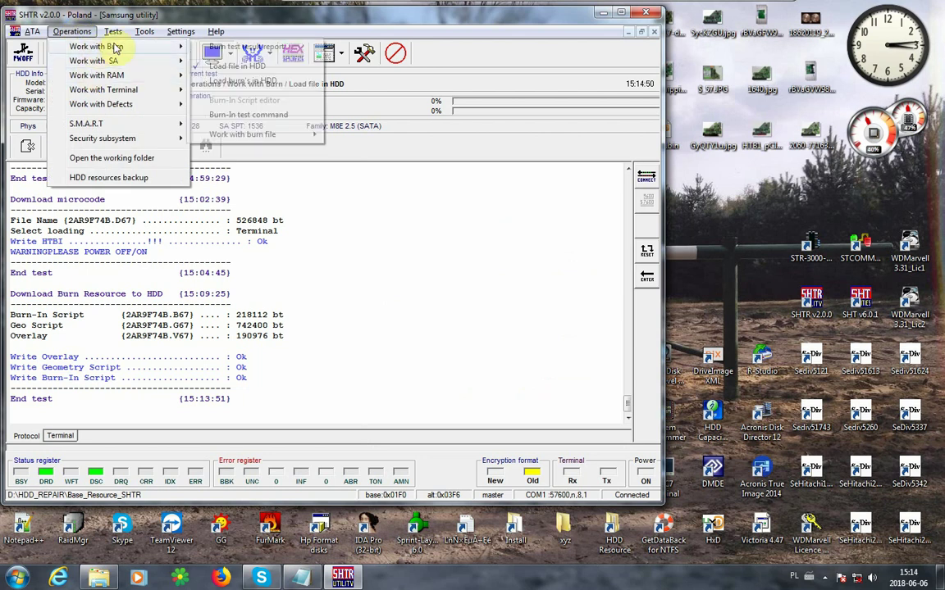
left_click(275, 118)
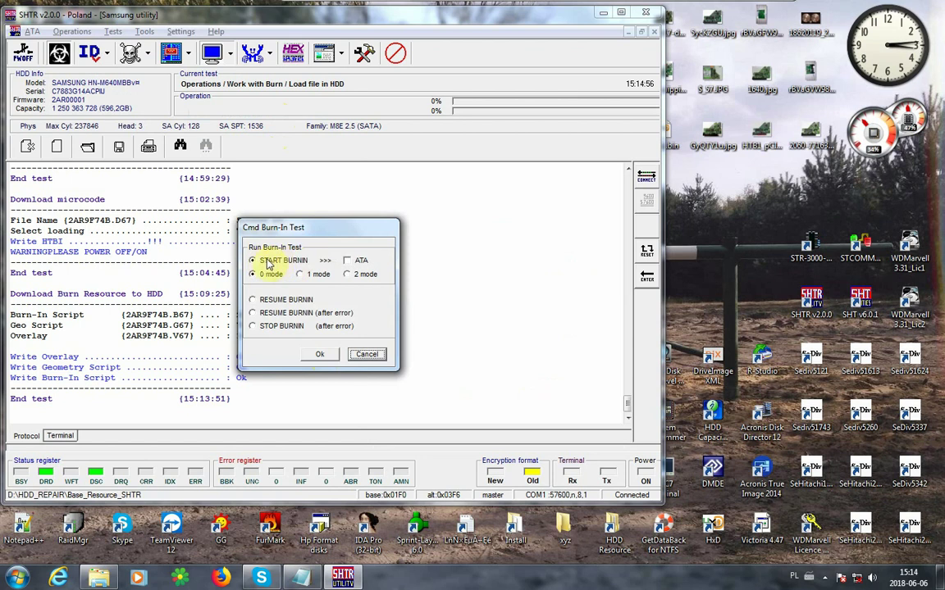
left_click(277, 263)
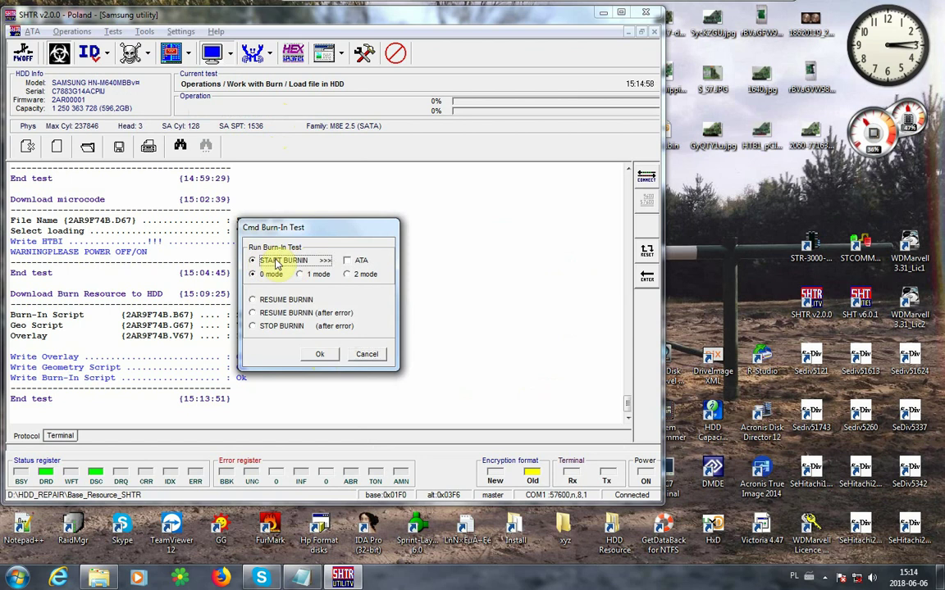
left_click(320, 355)
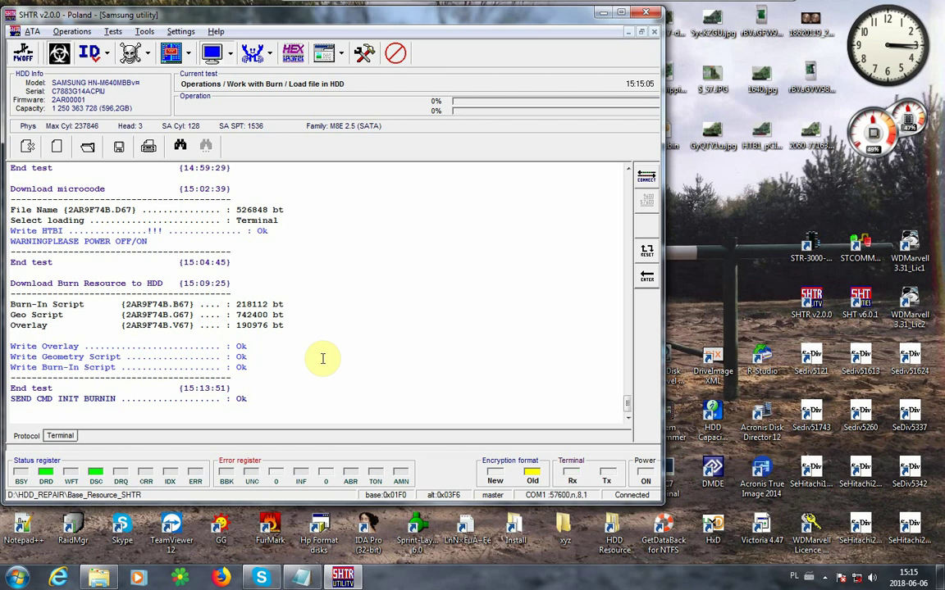
Check the protocol and terminal logs for the burn-in start, examining the Diagnose Begin line in the terminal output.
left_click(57, 437)
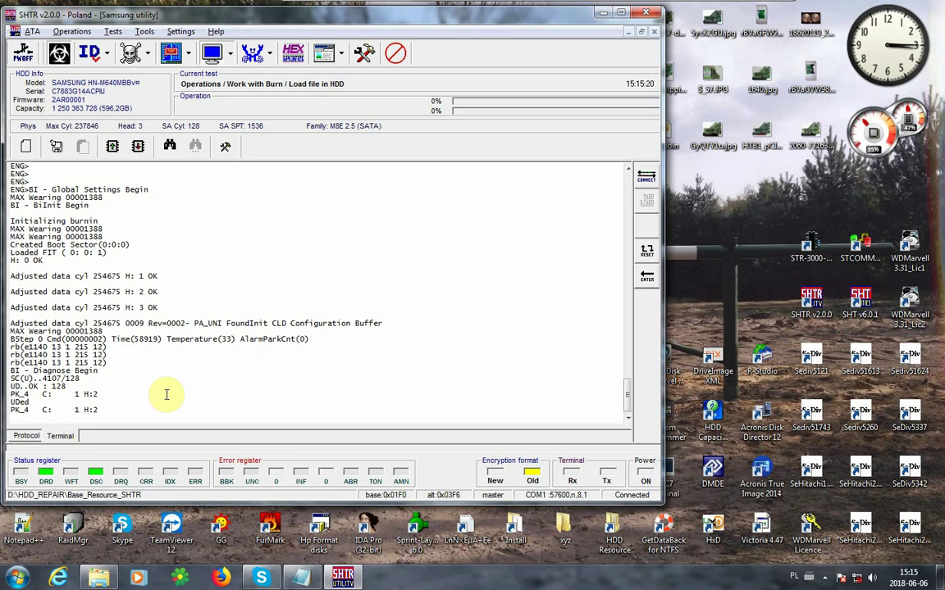
left_click(25, 437)
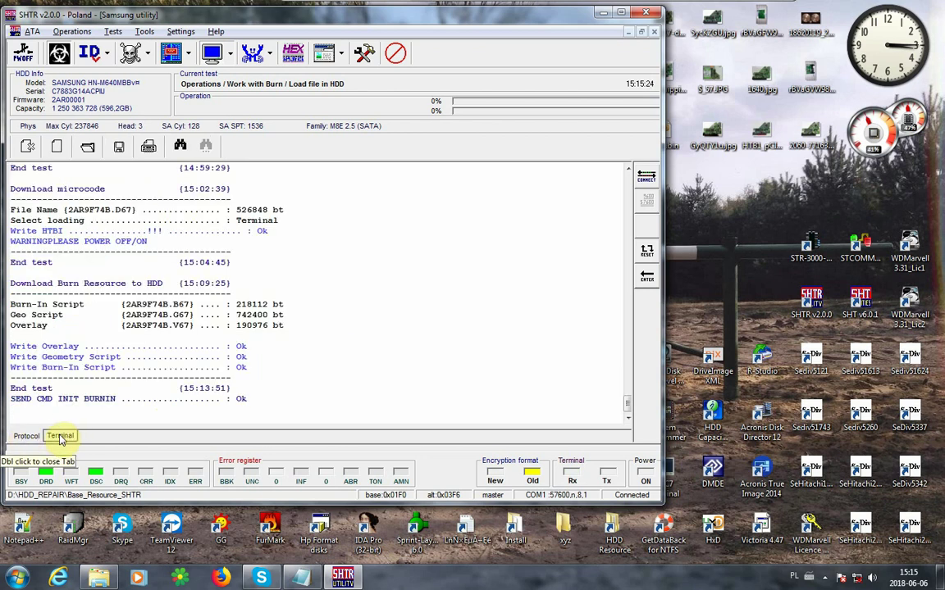
left_click(60, 438)
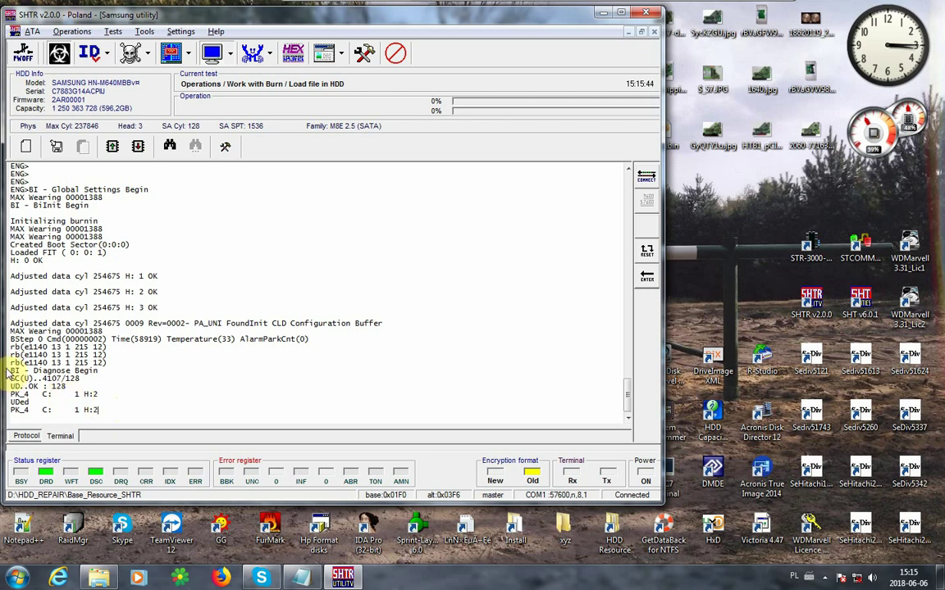
left_click_drag(13, 371, 128, 371)
left_click(128, 371)
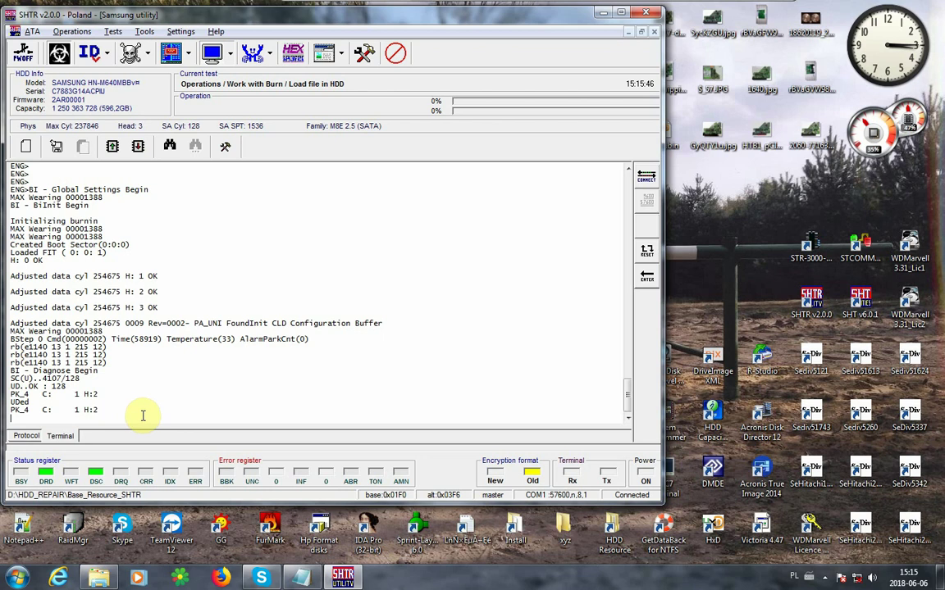
Switch to Notepad and add the text "see Burn in started, and test" below note 6.
key("alt+Tab")
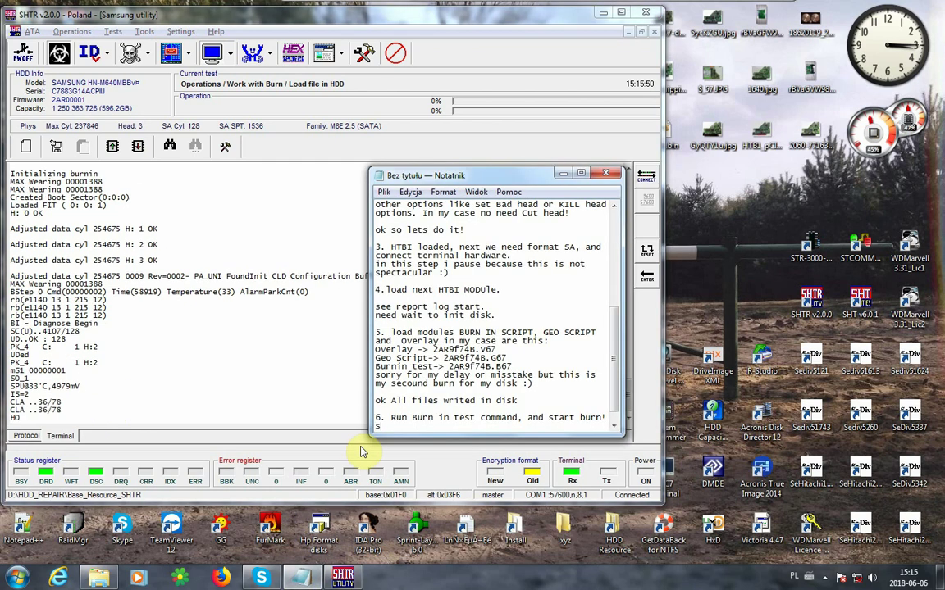
type("see")
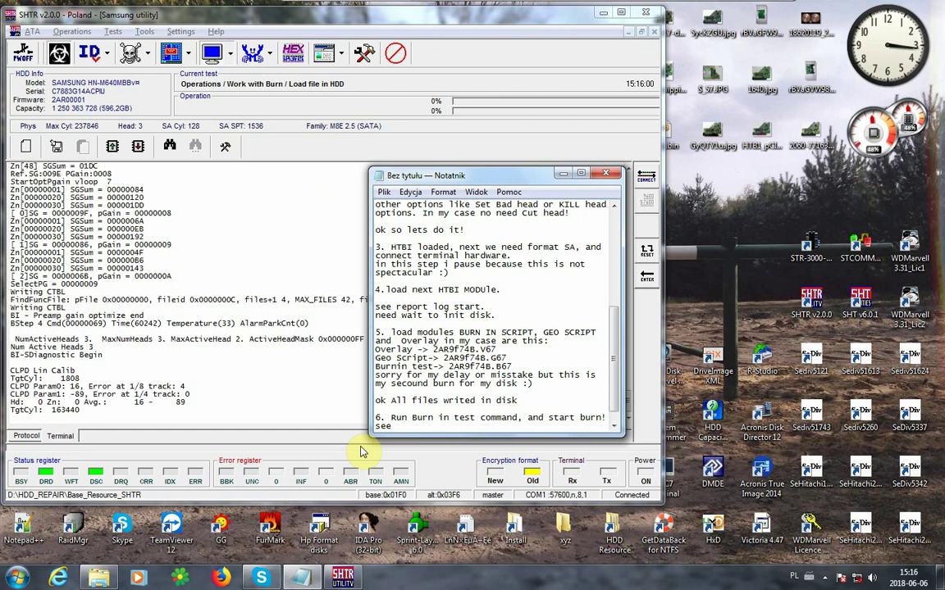
type("Burn")
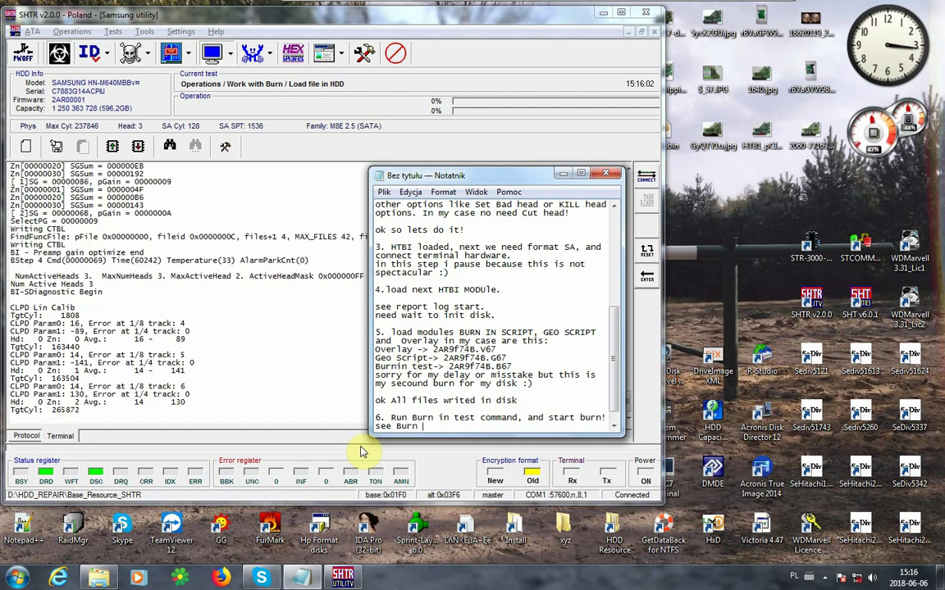
type(" in started, and")
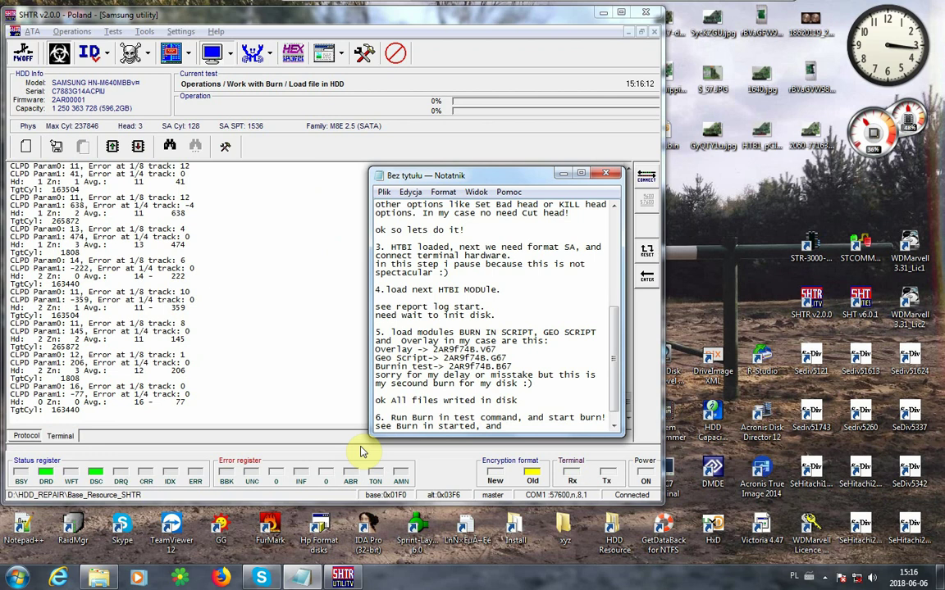
type("test")
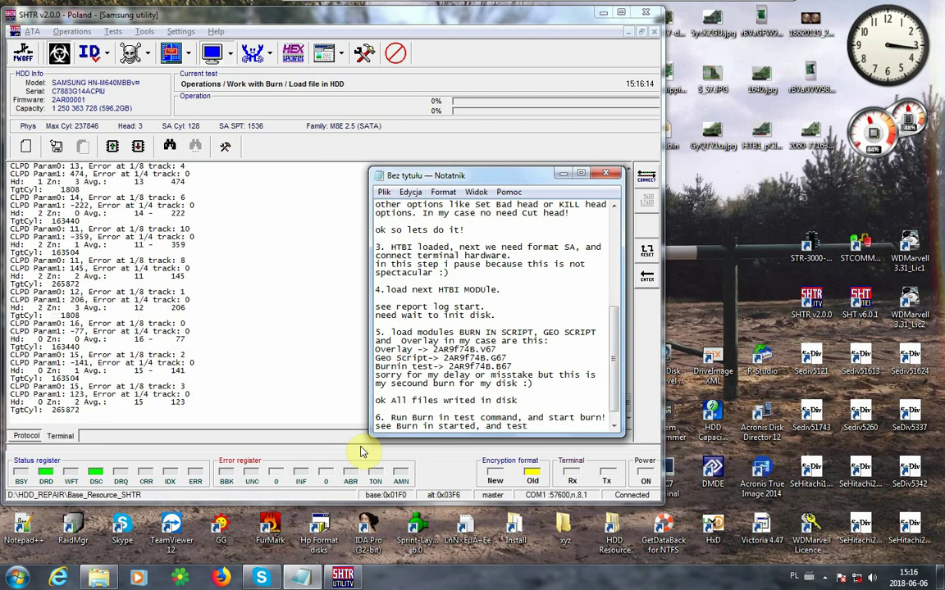